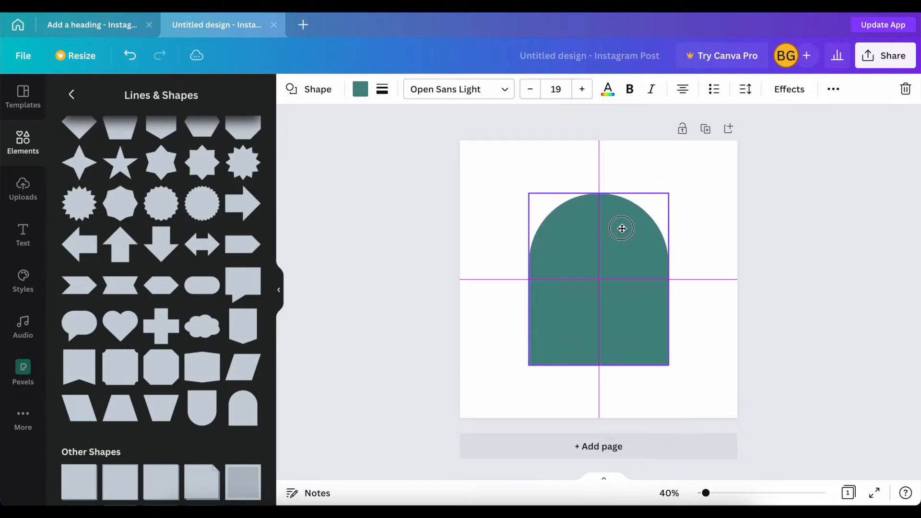
Step: Recolor the arch shape from green to a custom beige, #D6B39D
click(360, 91)
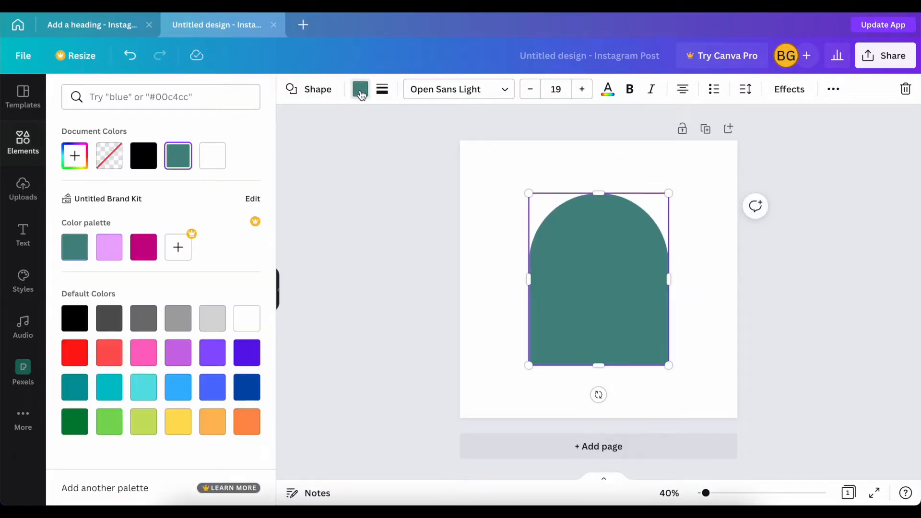
click(76, 166)
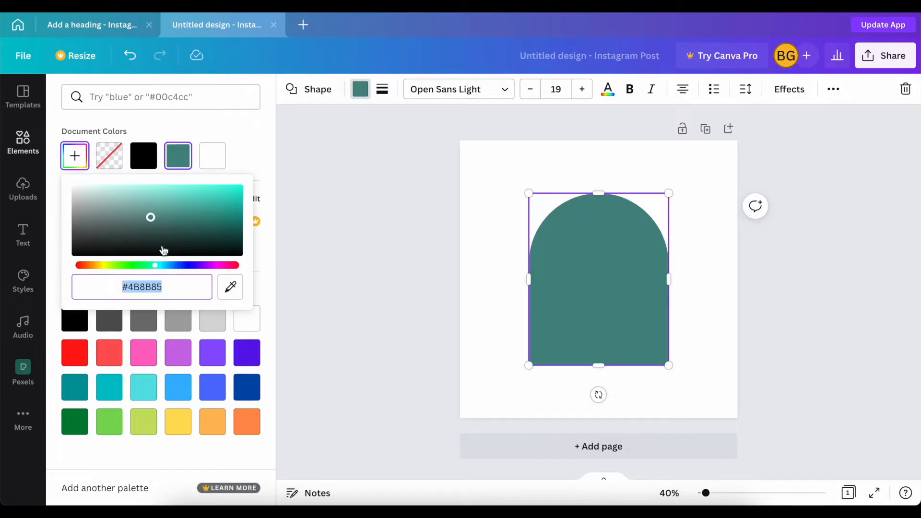
click(91, 266)
drag(128, 210, 118, 196)
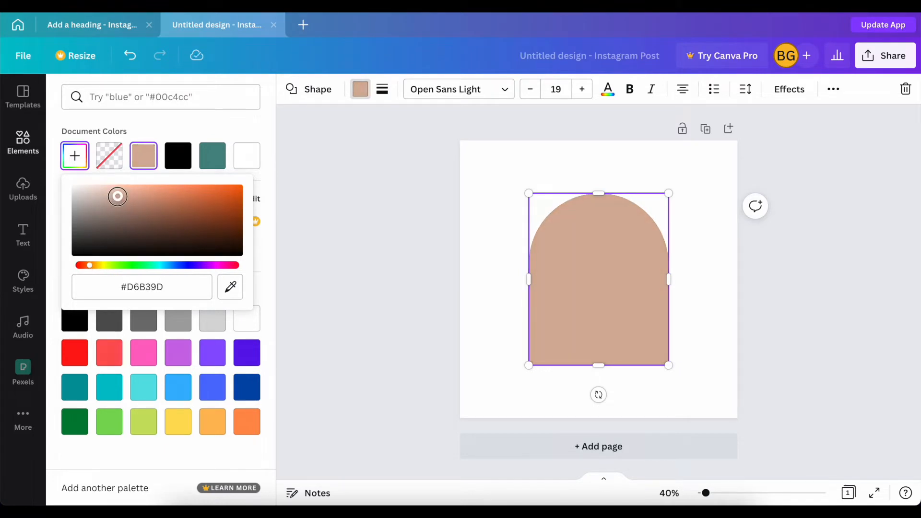
click(490, 202)
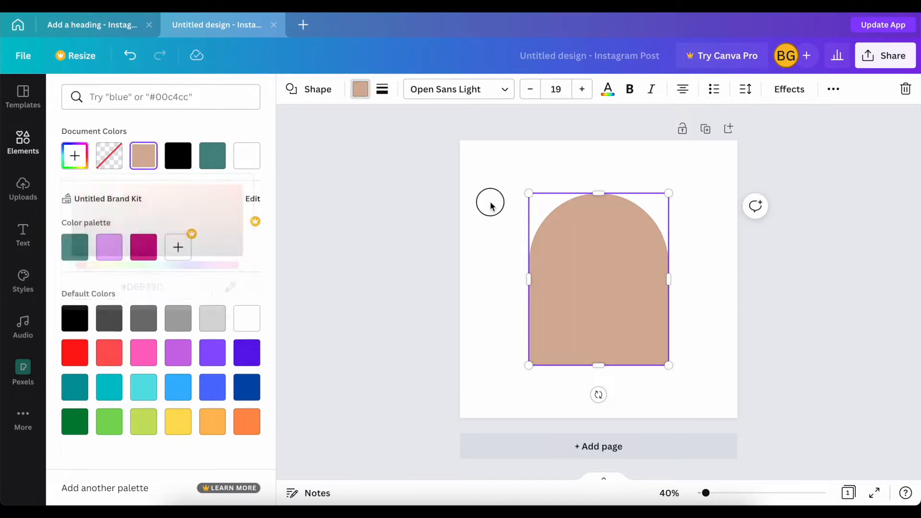
Step: Change the page background to a custom light pink, about #E8C5C5
click(490, 202)
click(293, 94)
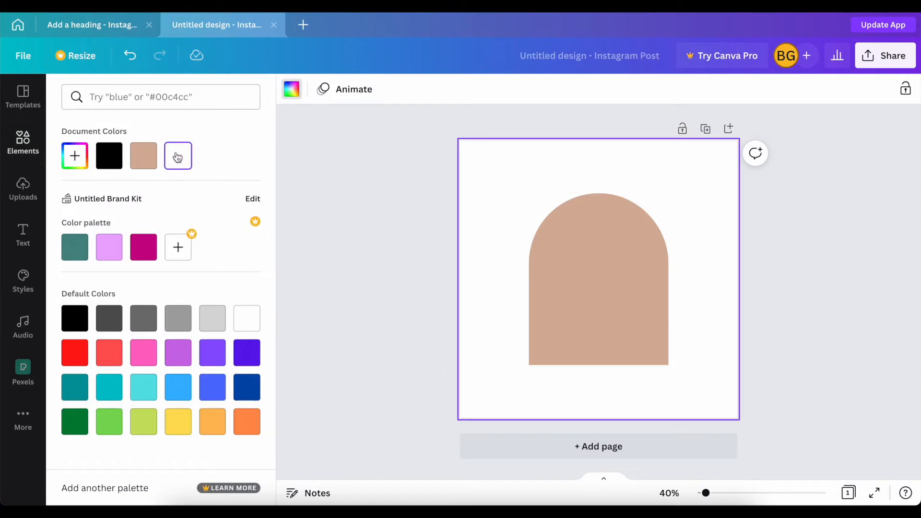
click(143, 159)
click(75, 156)
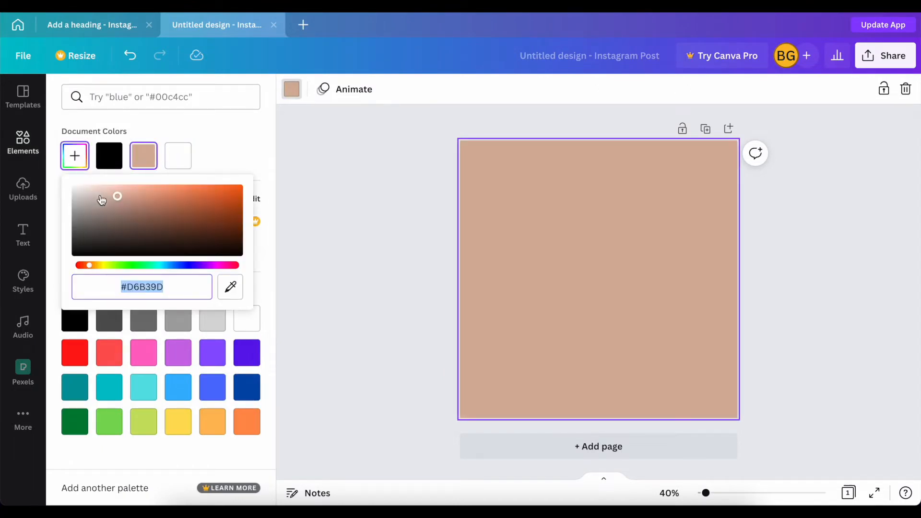
click(87, 267)
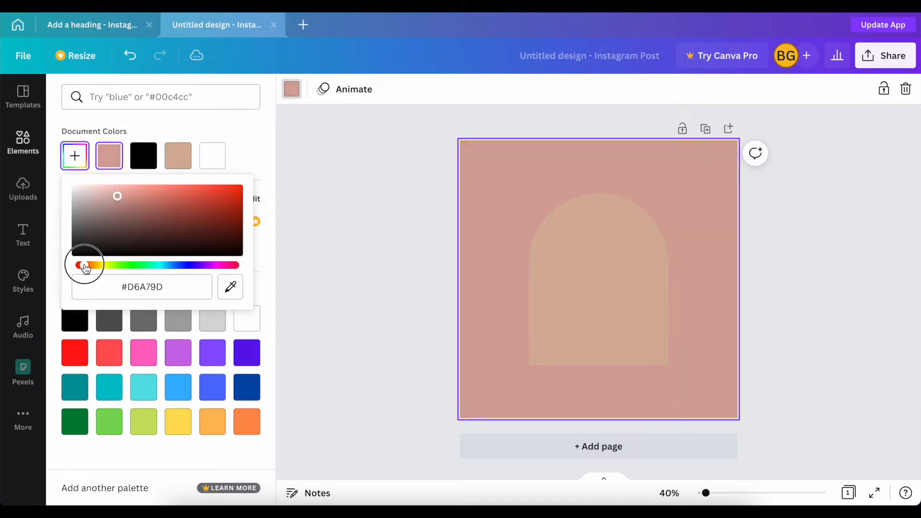
drag(84, 267, 77, 267)
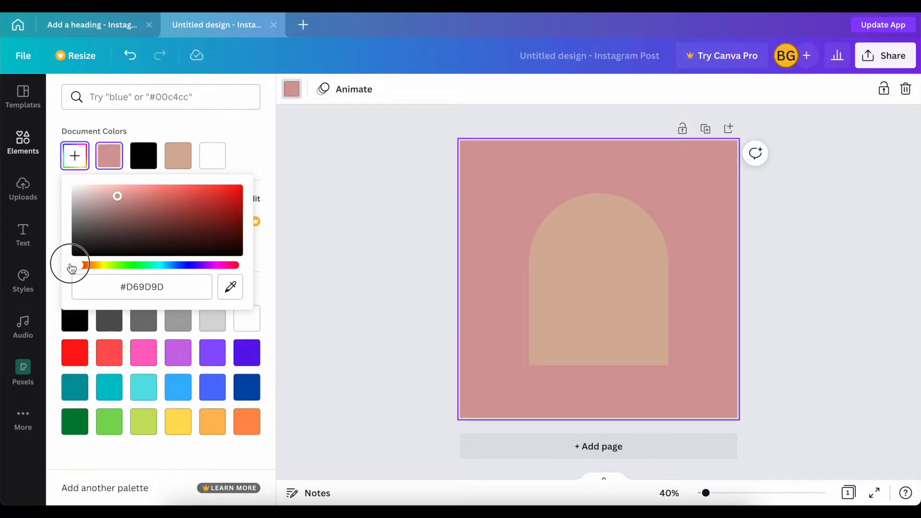
drag(117, 196, 93, 188)
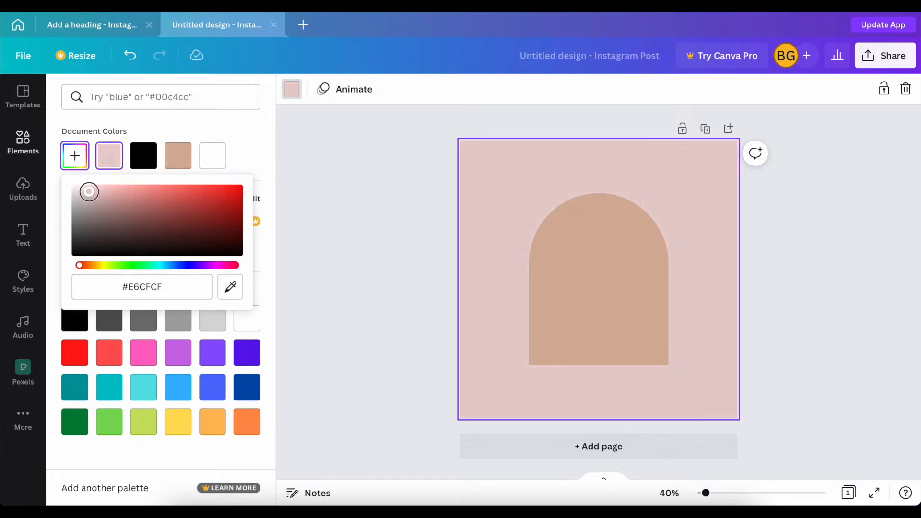
drag(89, 192, 99, 190)
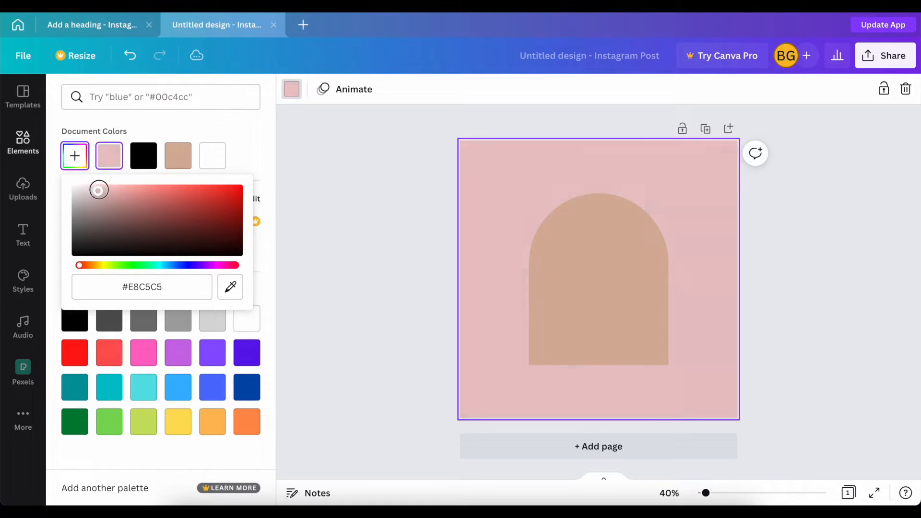
click(375, 257)
Step: Shift the arch shape's hue to a dusty pink, #D6A69D
click(544, 262)
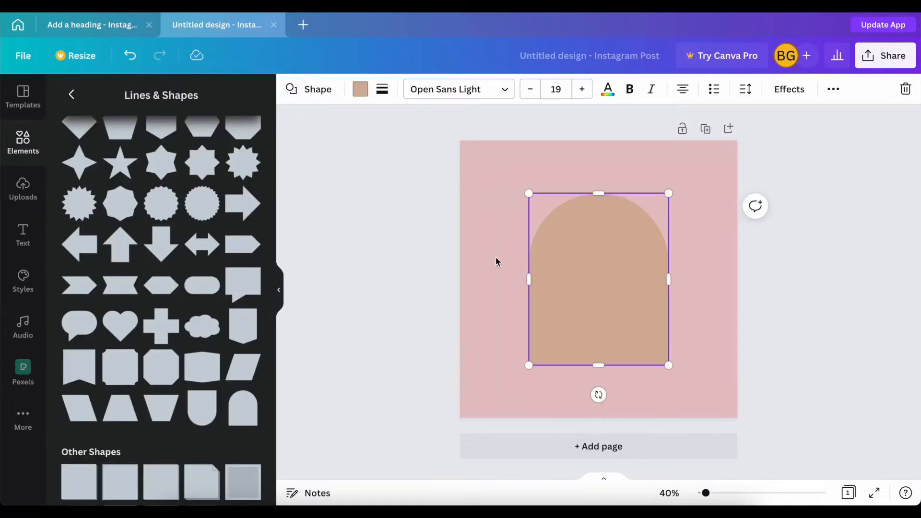
click(360, 89)
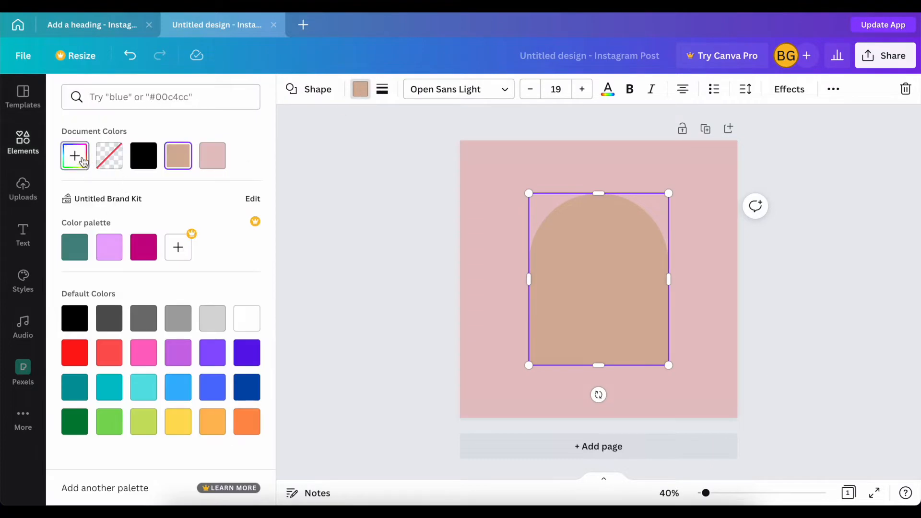
click(83, 161)
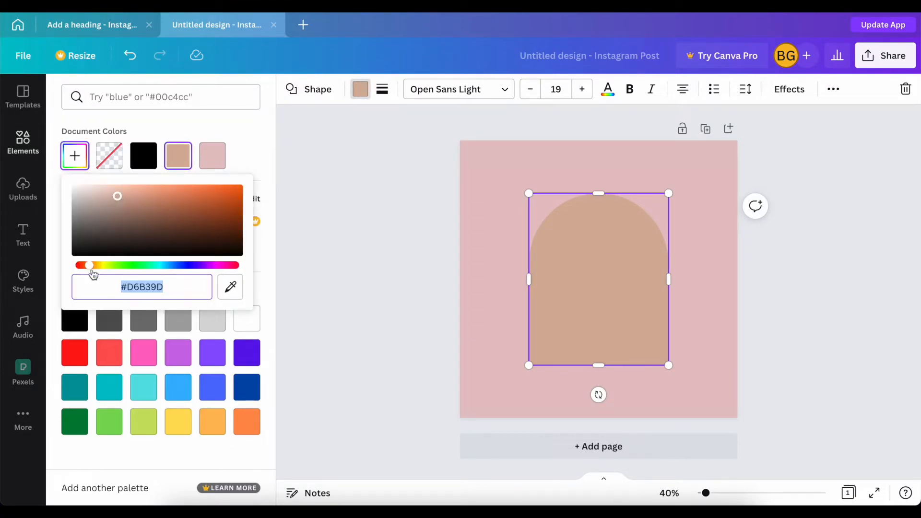
drag(92, 271, 86, 270)
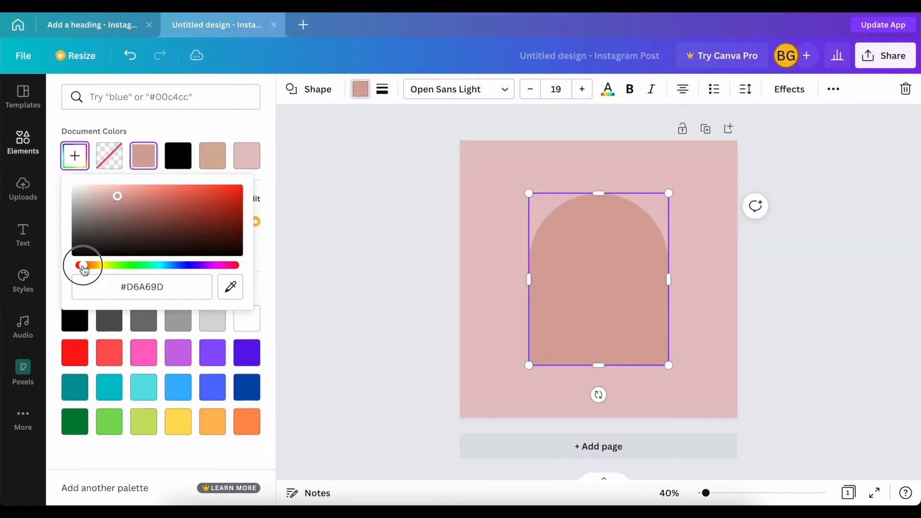
click(431, 276)
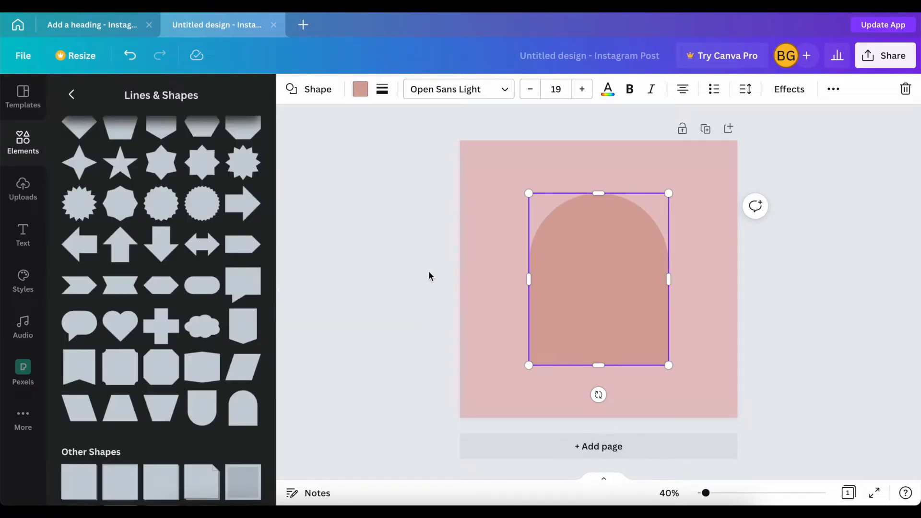
Step: Open the complete collection of frames in the elements library
click(23, 140)
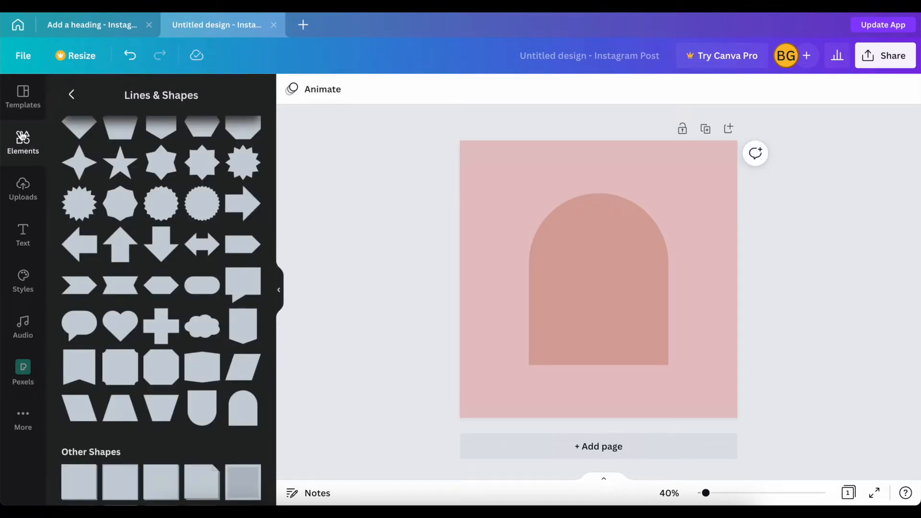
scroll(122, 380, down, 5)
scroll(122, 381, down, 5)
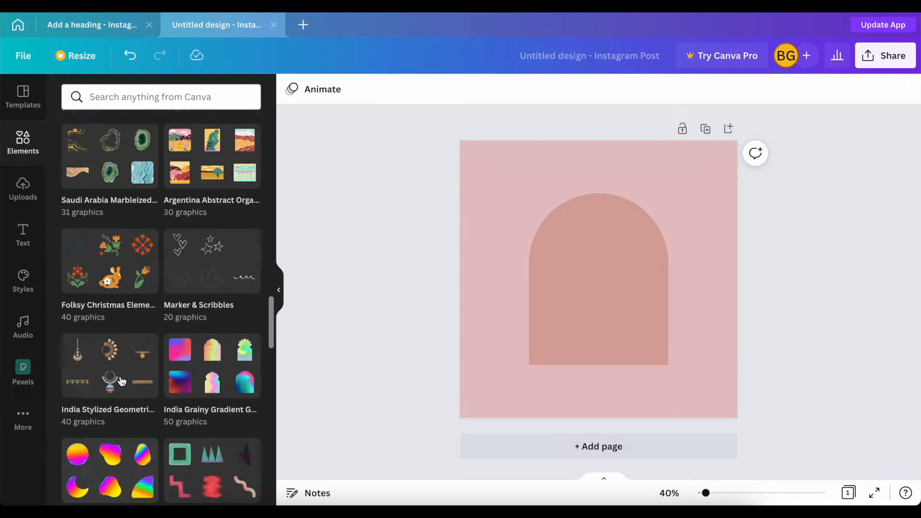
scroll(122, 382, up, 10)
scroll(212, 322, down, 2)
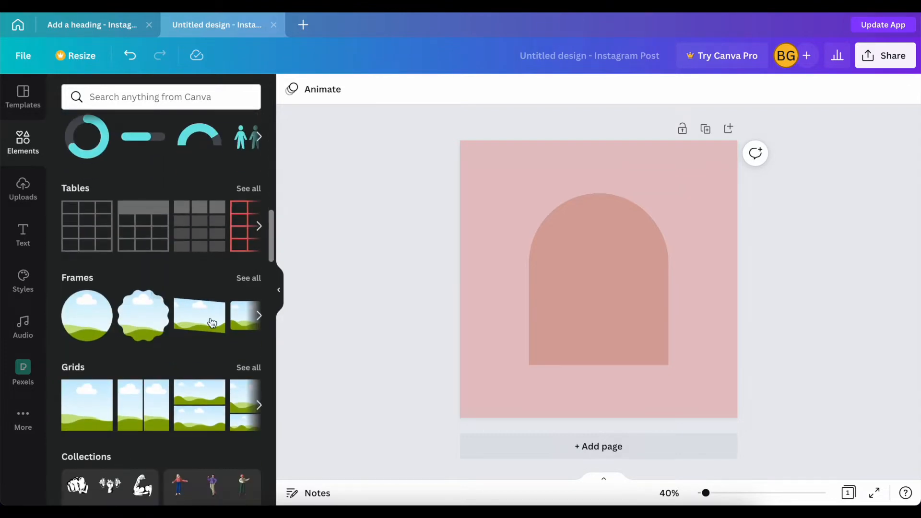
click(249, 279)
Step: Browse the frames library for a rounded arch frame that suits the arch shape on the page
scroll(151, 379, down, 10)
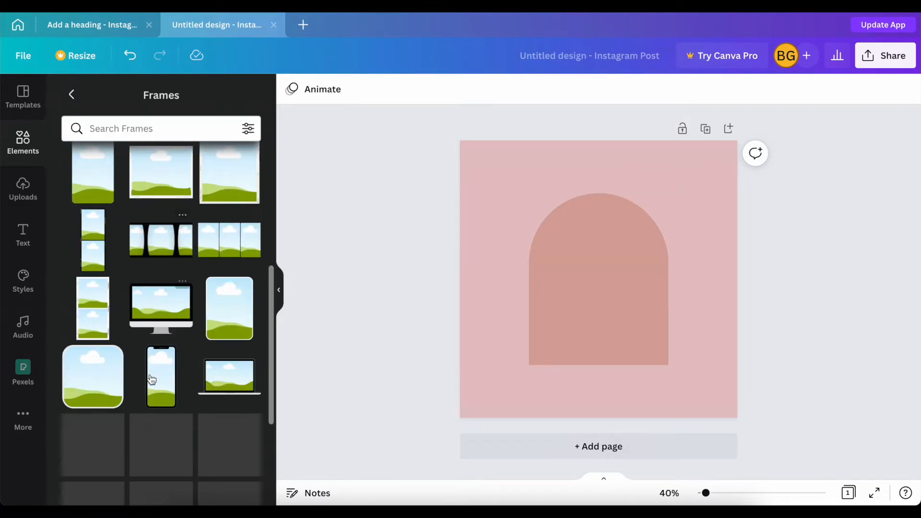
scroll(152, 379, down, 2)
scroll(152, 379, up, 3)
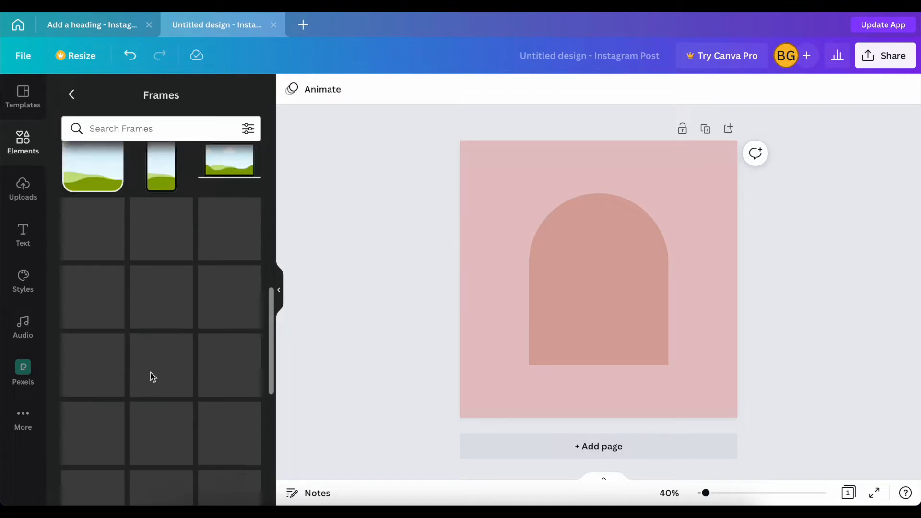
scroll(154, 374, down, 10)
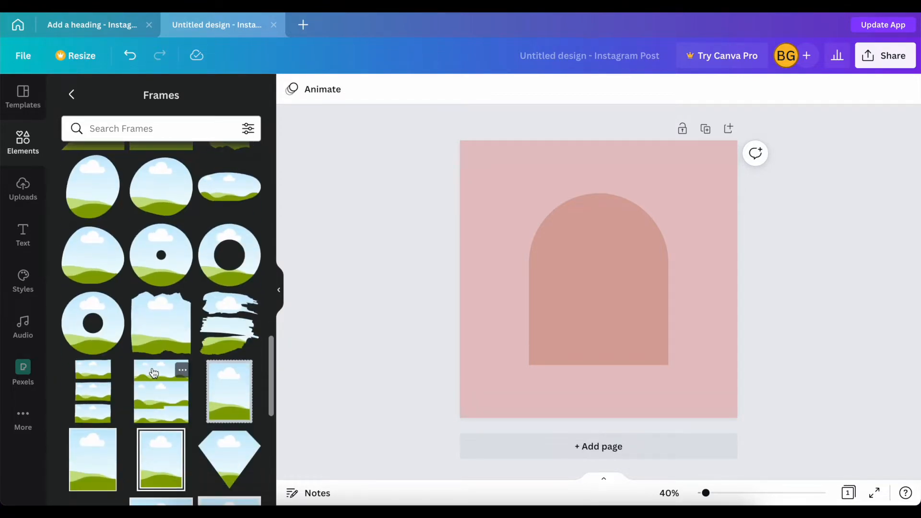
scroll(153, 373, down, 8)
scroll(153, 371, down, 8)
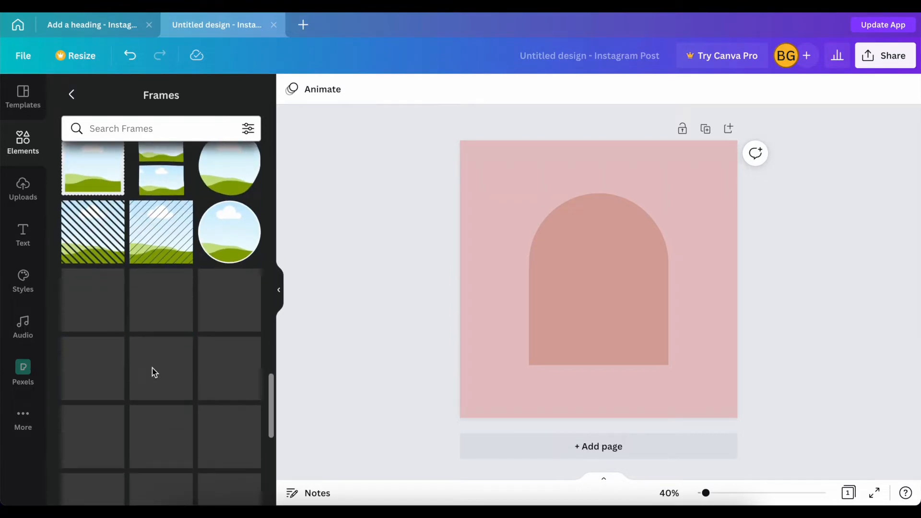
scroll(154, 373, down, 6)
scroll(154, 373, up, 5)
scroll(152, 367, down, 1)
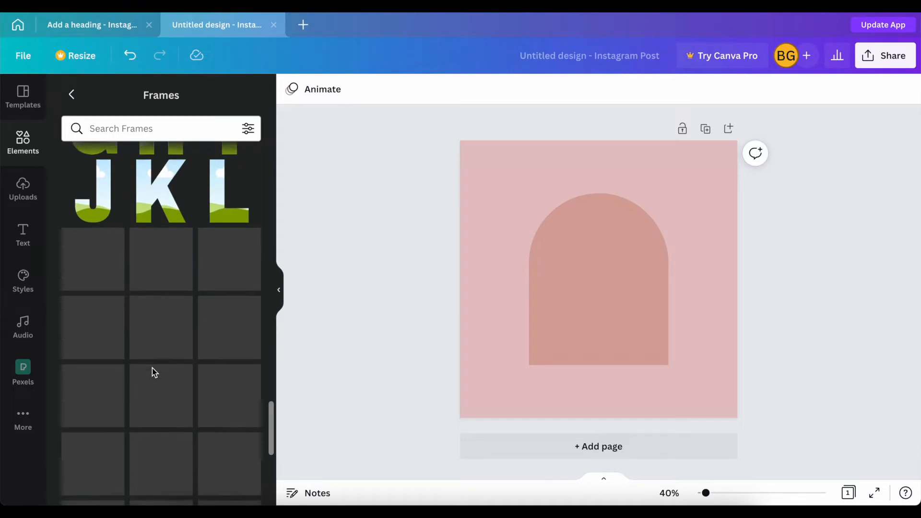
scroll(152, 370, down, 1)
scroll(154, 373, down, 8)
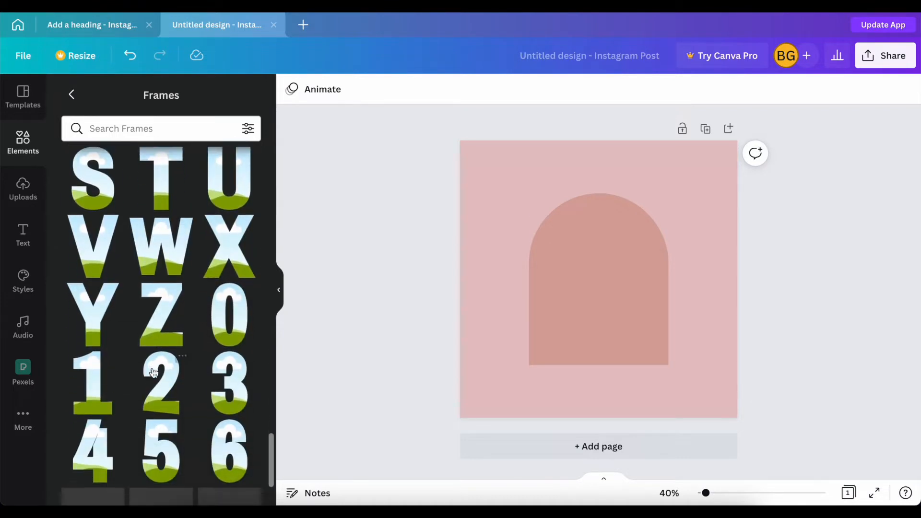
scroll(152, 370, down, 5)
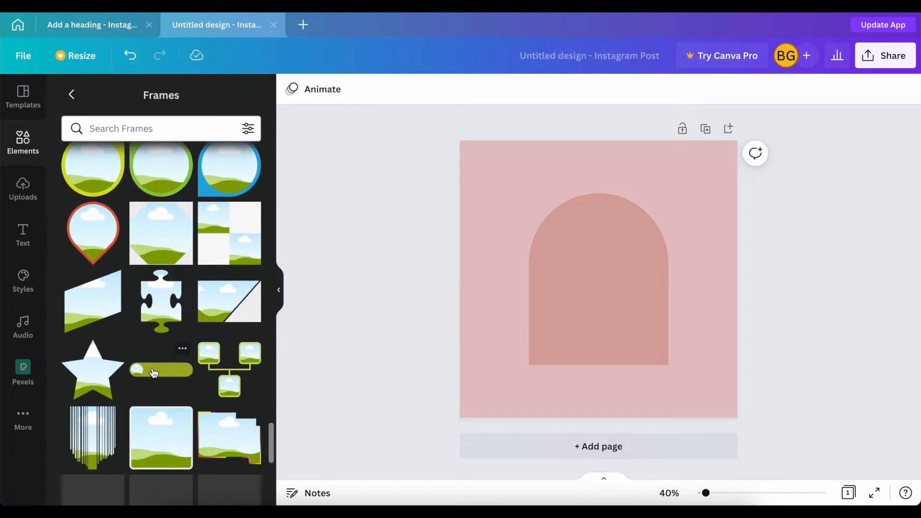
scroll(152, 373, down, 3)
scroll(153, 373, down, 3)
scroll(153, 372, down, 1)
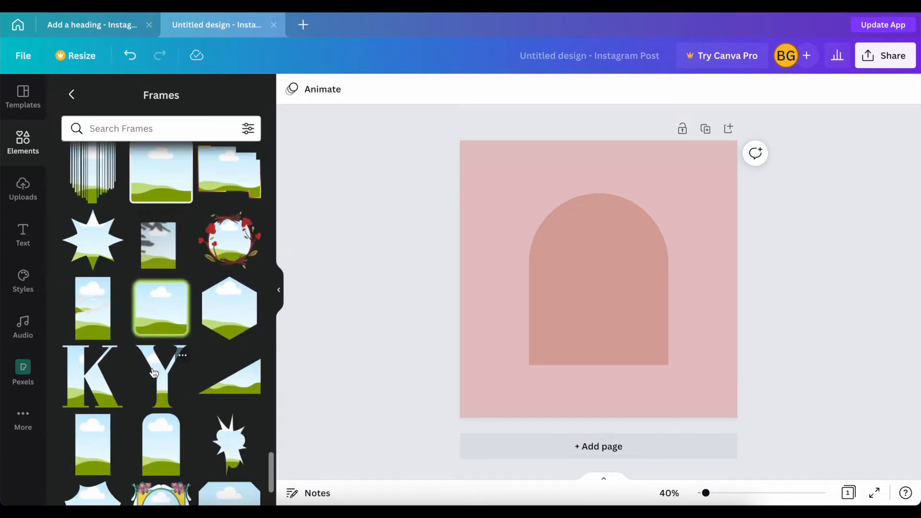
scroll(153, 392, down, 10)
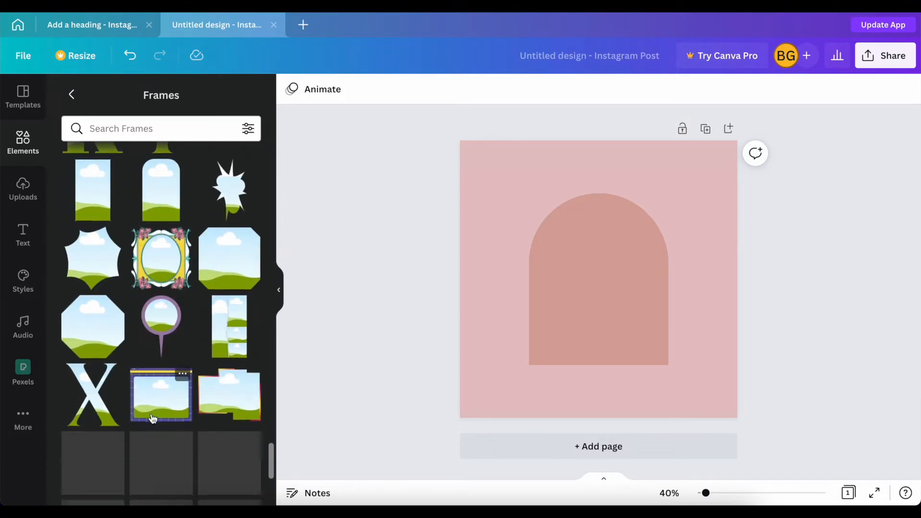
scroll(151, 414, down, 5)
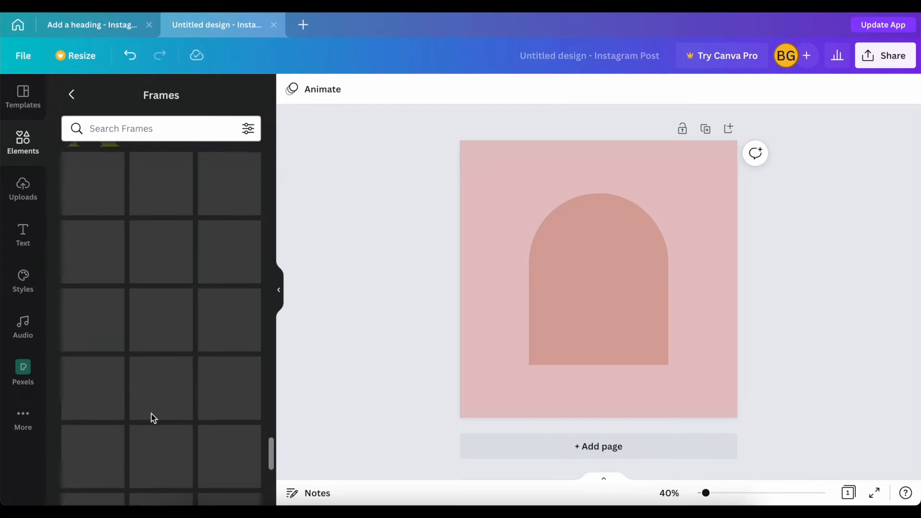
scroll(153, 418, down, 9)
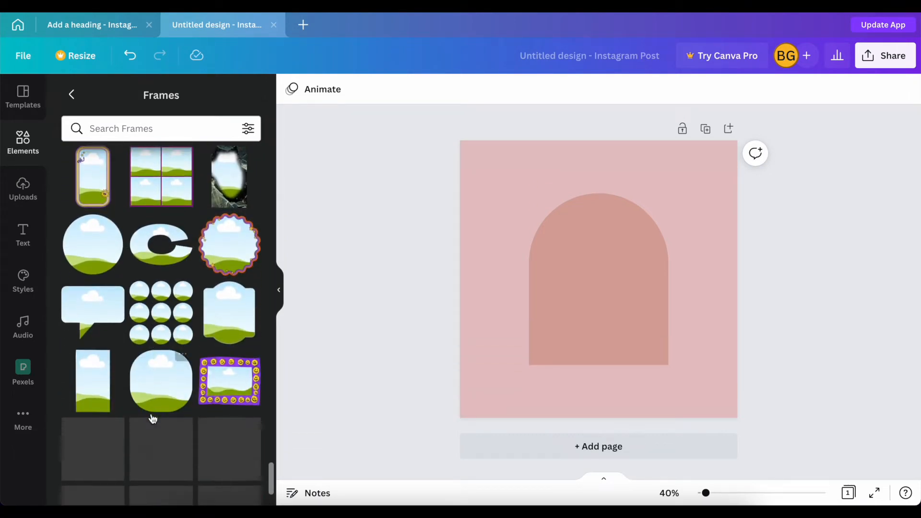
scroll(153, 419, down, 6)
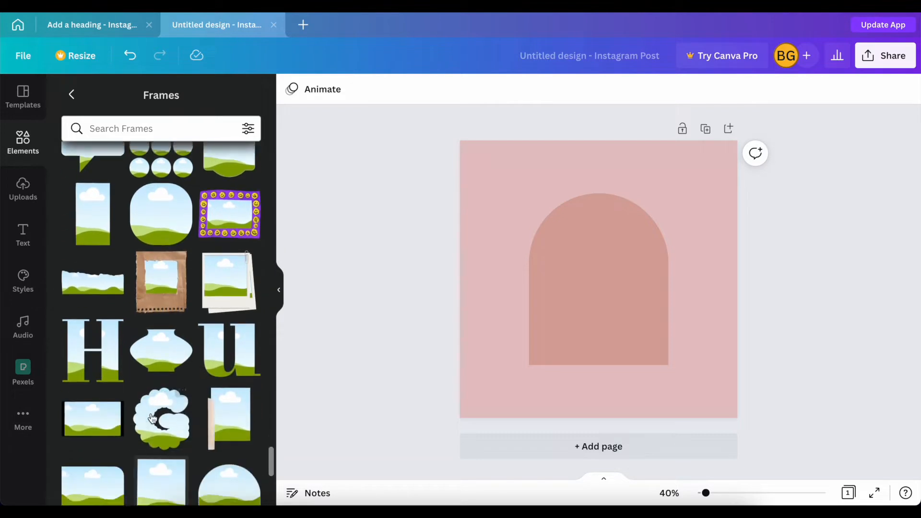
scroll(153, 418, down, 5)
scroll(153, 418, down, 4)
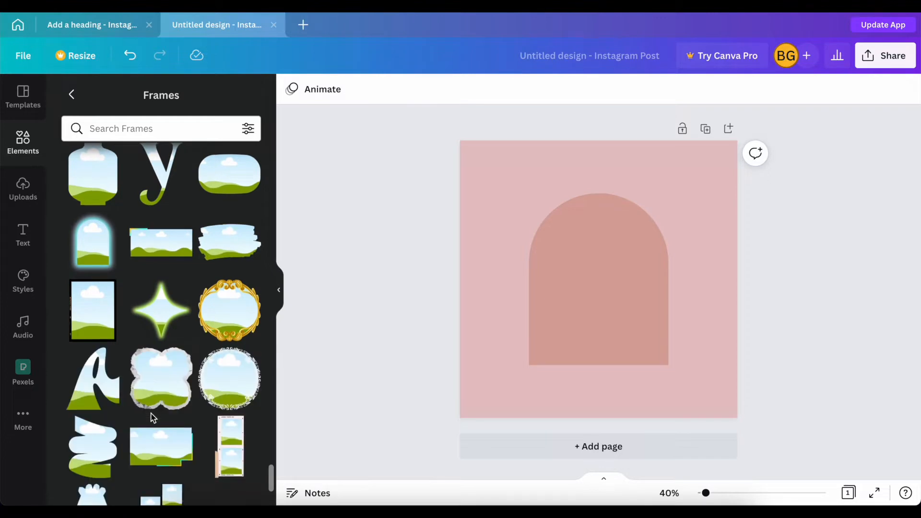
scroll(152, 418, down, 5)
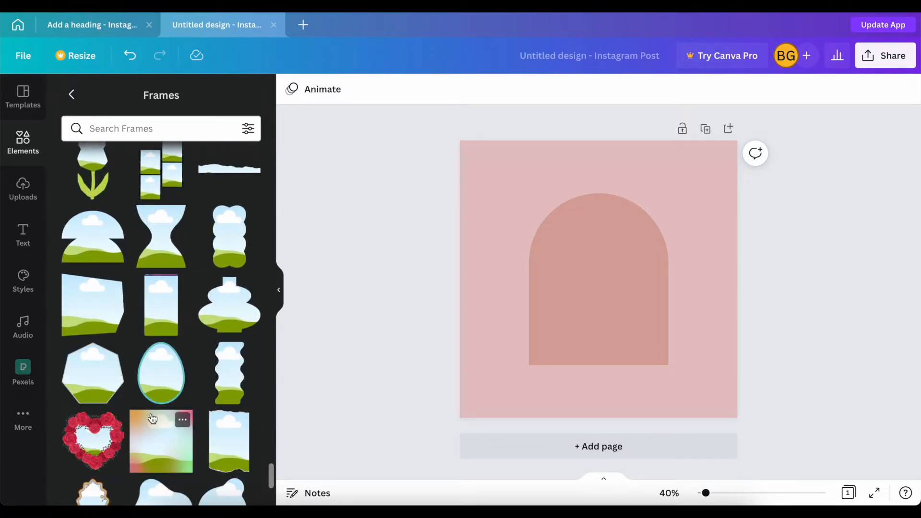
scroll(153, 419, down, 4)
scroll(153, 418, up, 8)
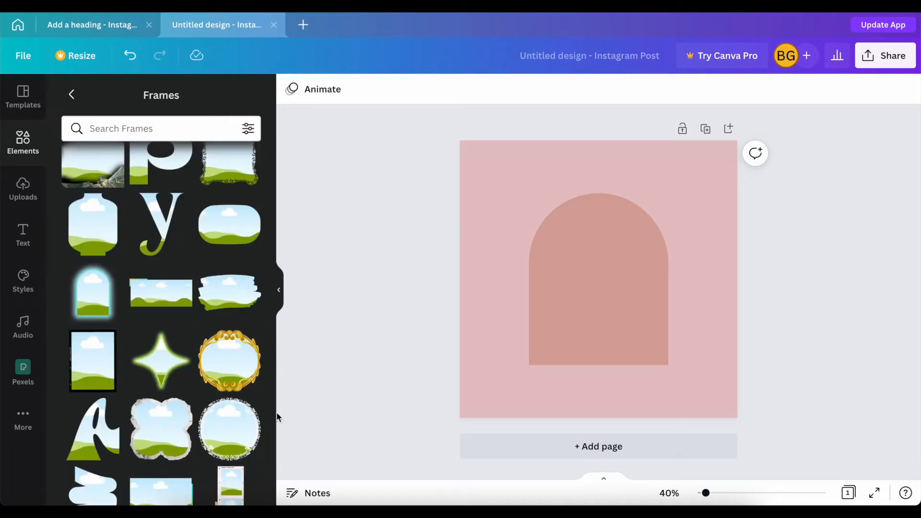
scroll(241, 326, up, 6)
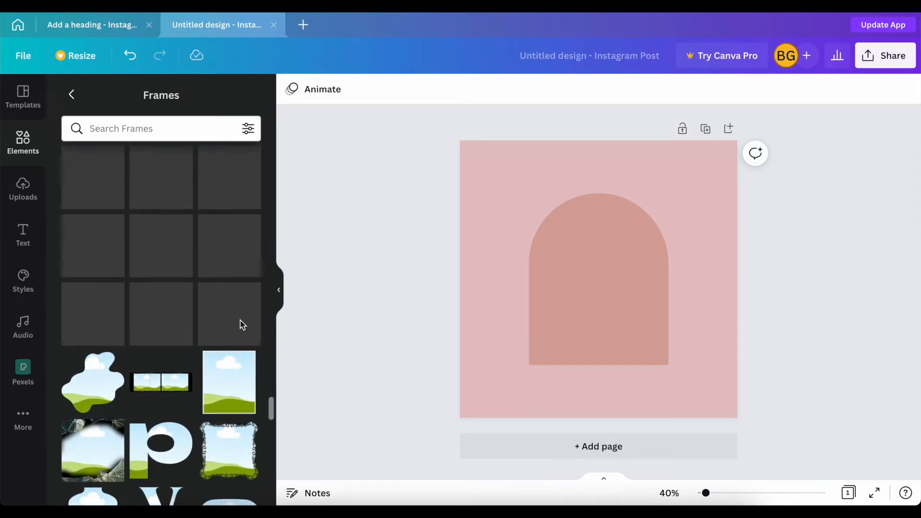
scroll(242, 325, down, 2)
scroll(241, 324, up, 1)
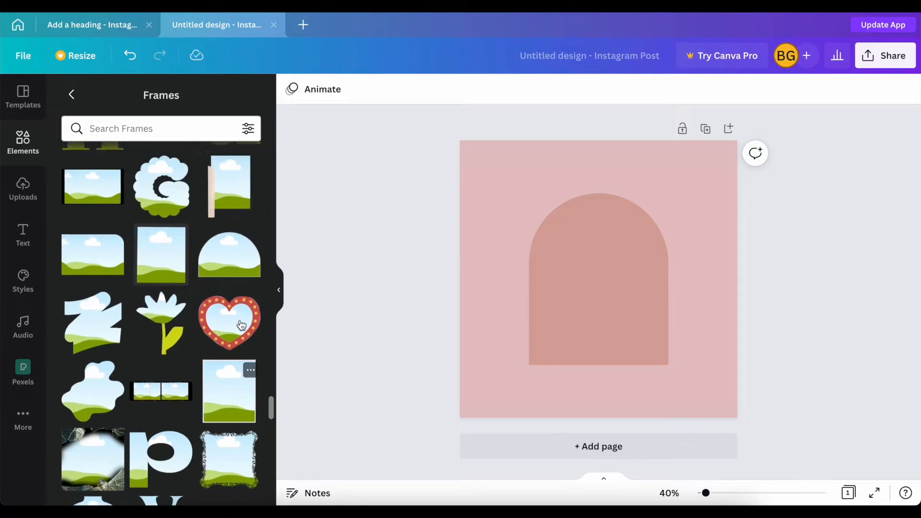
Step: Open the collection that the half-round arch frame belongs to and look through its matching frames
click(251, 244)
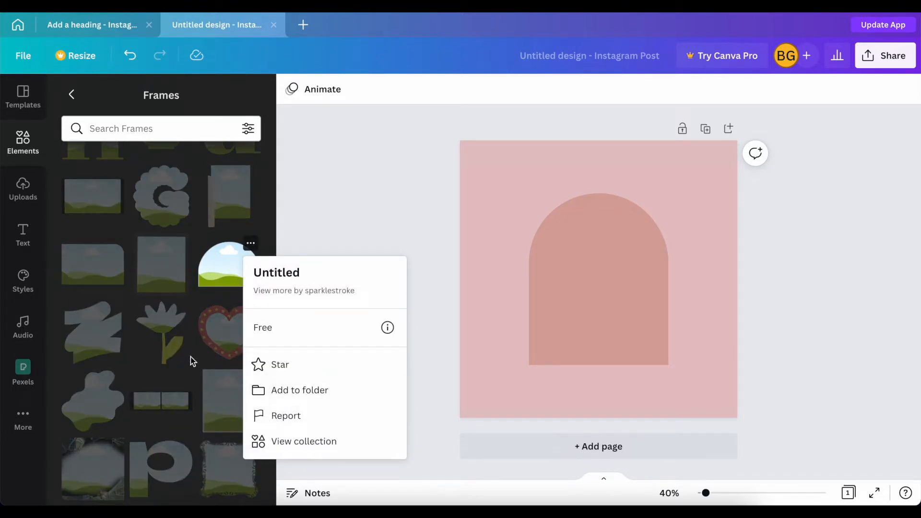
click(294, 449)
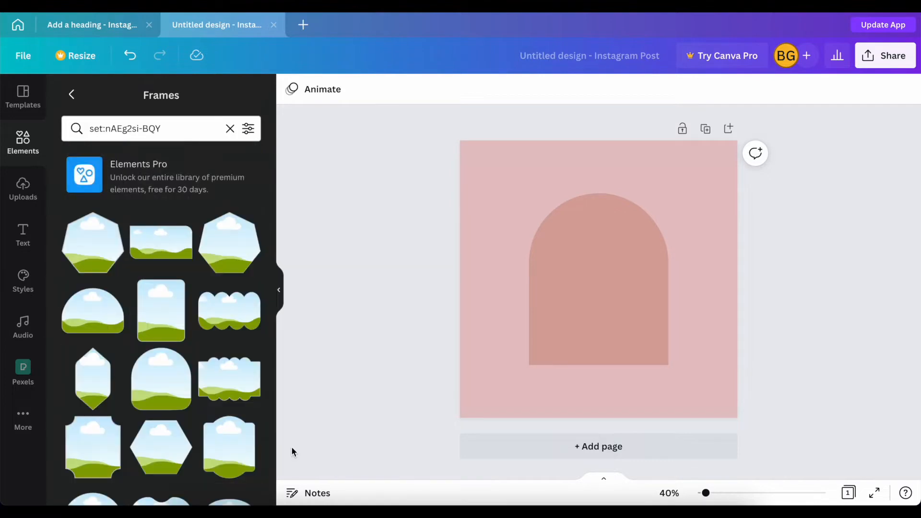
scroll(207, 438, down, 6)
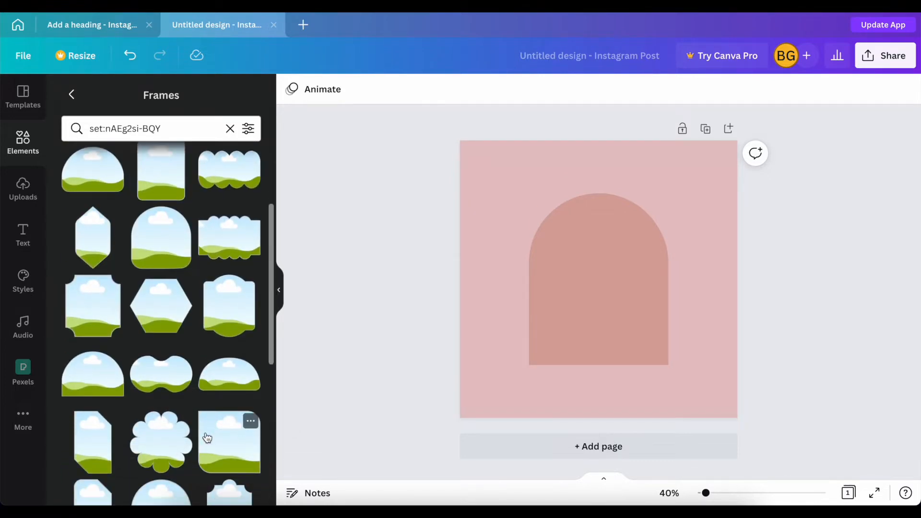
scroll(207, 437, down, 4)
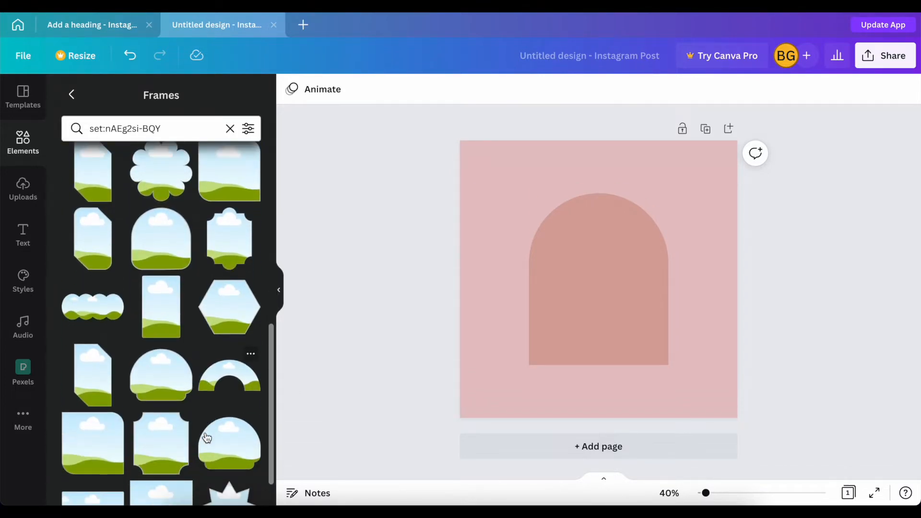
scroll(207, 438, down, 8)
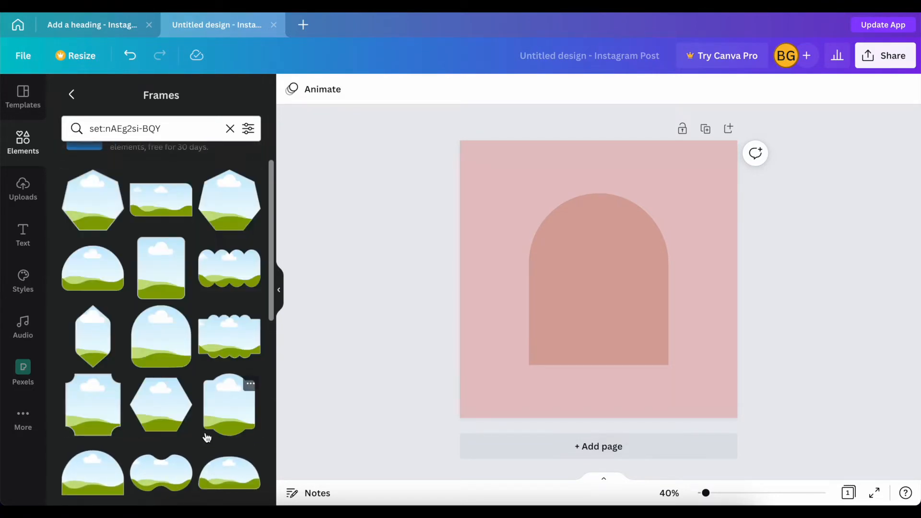
scroll(208, 438, up, 1)
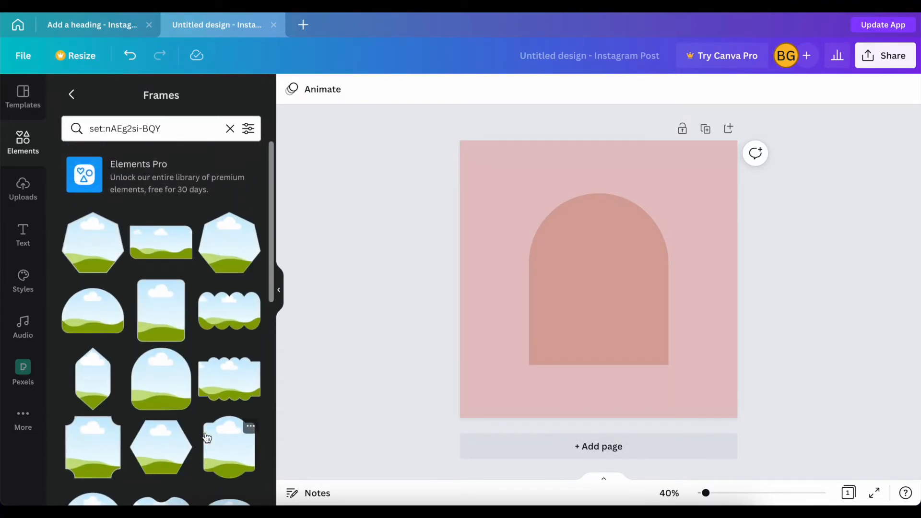
Step: Add the tall arched frame with rounded lower corners, scaled to fit centered inside the upper part of the arch shape
click(161, 382)
drag(666, 350, 654, 335)
drag(595, 275, 601, 270)
click(456, 281)
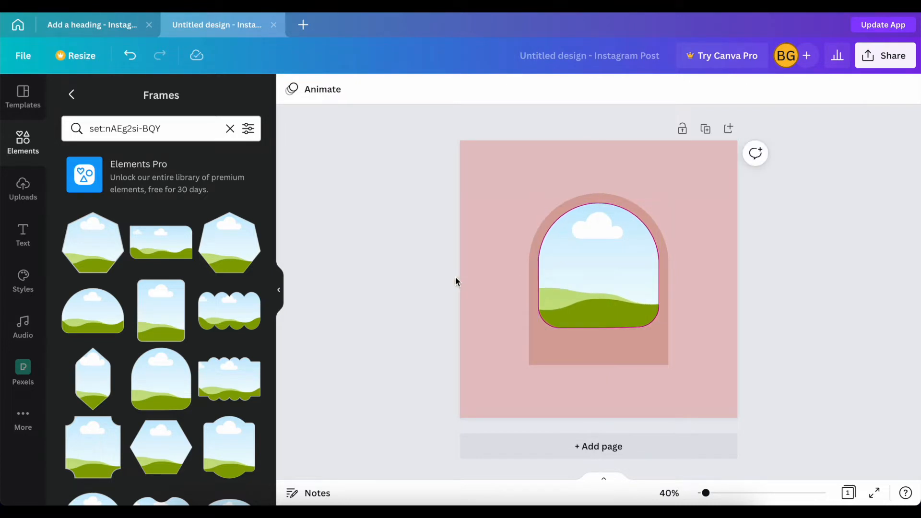
Step: Recolor the frame's magenta outline to the arch's dusty pink from the document colors
click(608, 274)
click(312, 89)
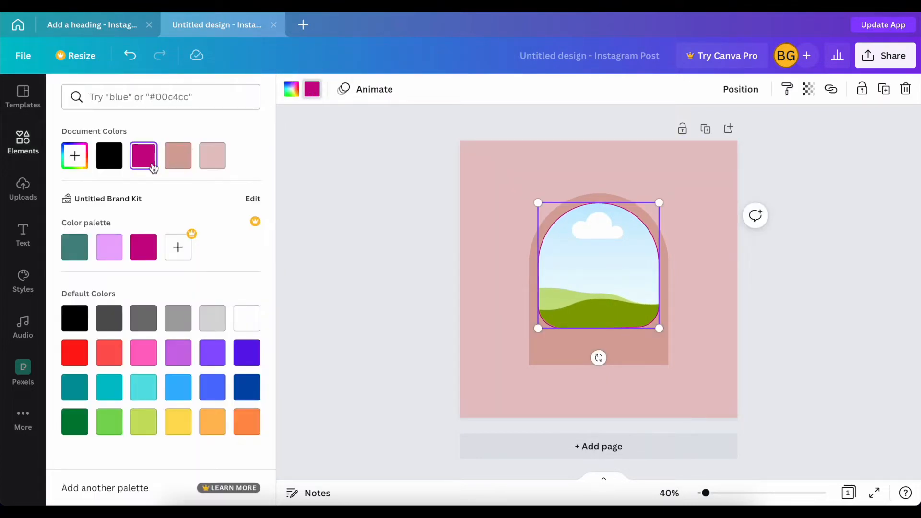
click(213, 156)
click(422, 283)
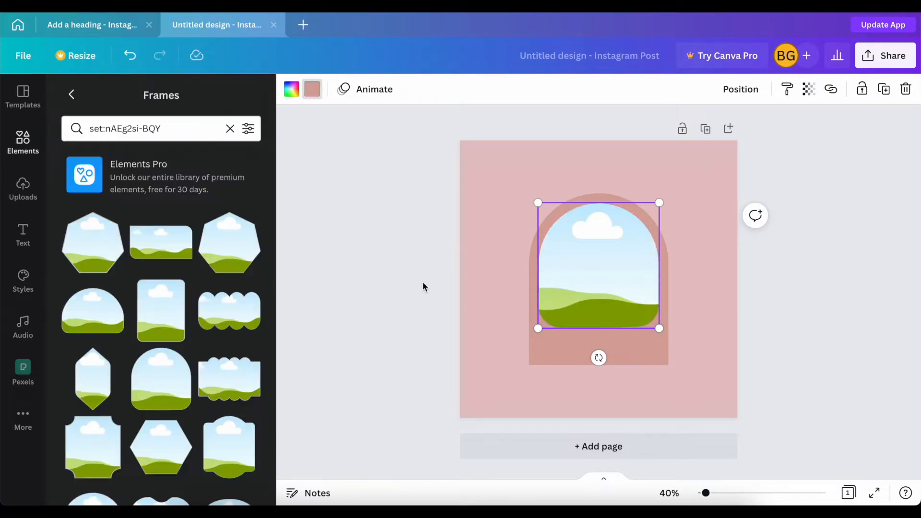
click(422, 283)
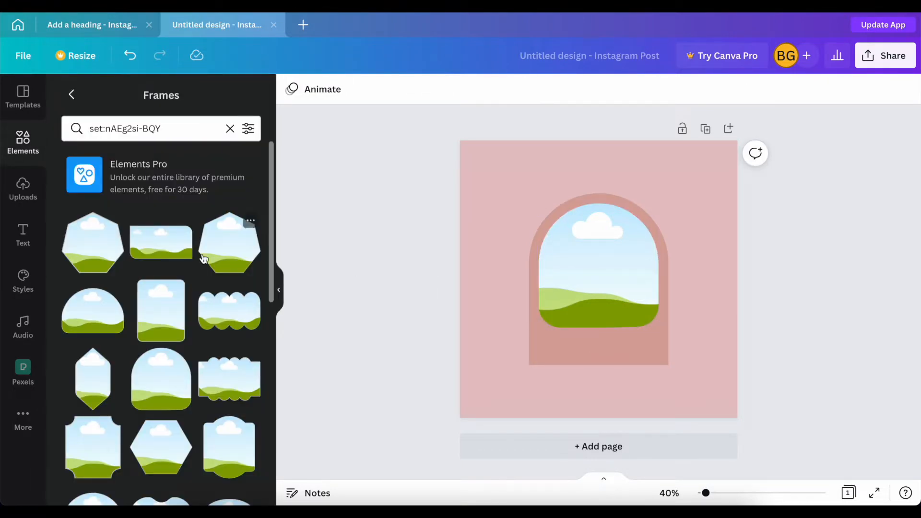
Step: Search all elements for "plants", limit the results to graphics, and look through the plant illustrations
click(71, 94)
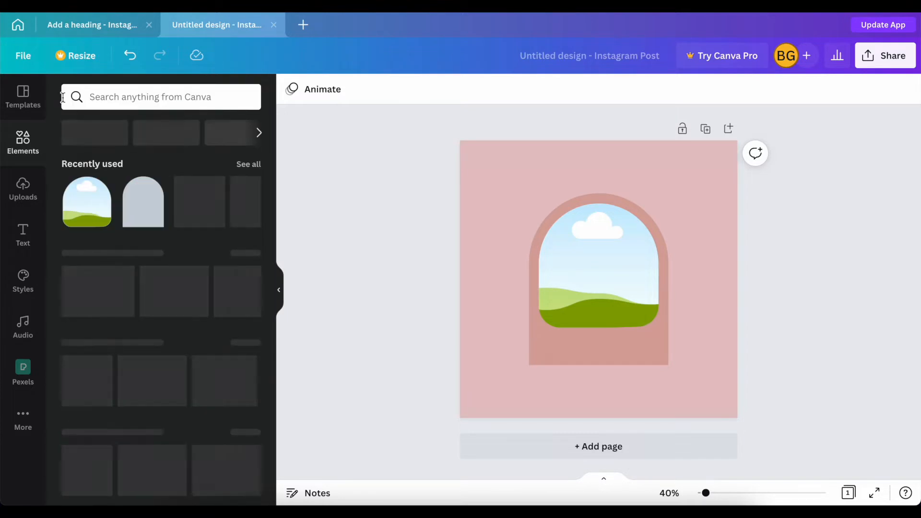
click(179, 98)
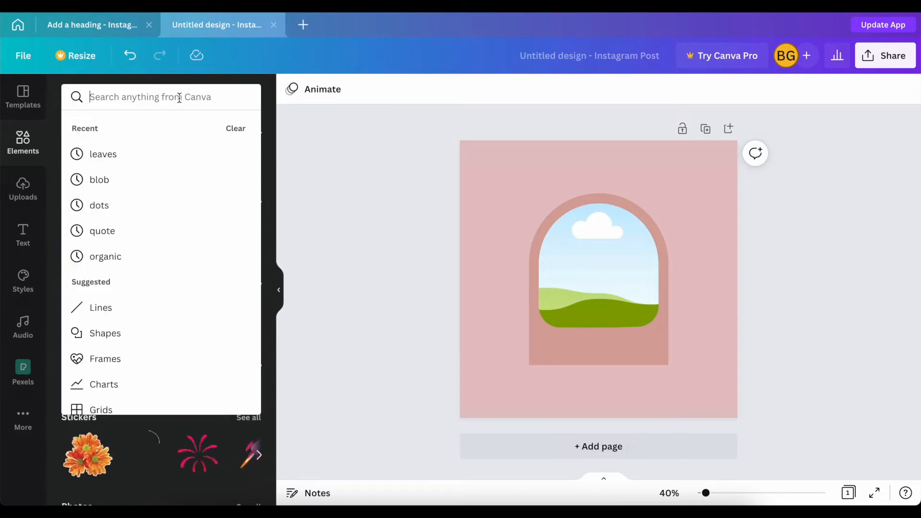
text(plants)
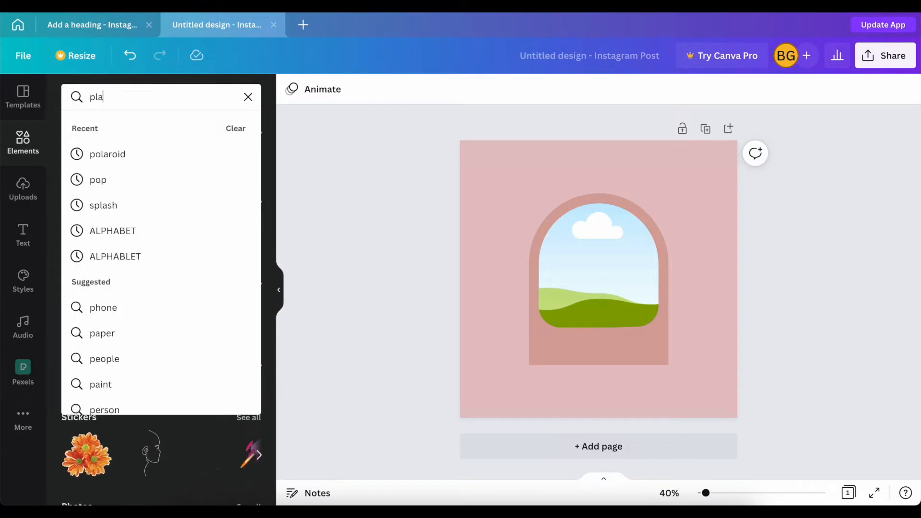
key(Return)
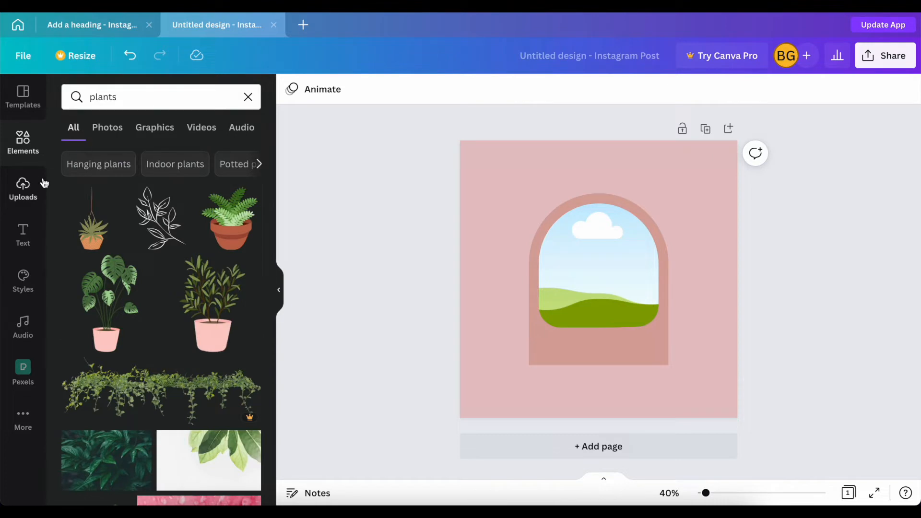
click(154, 128)
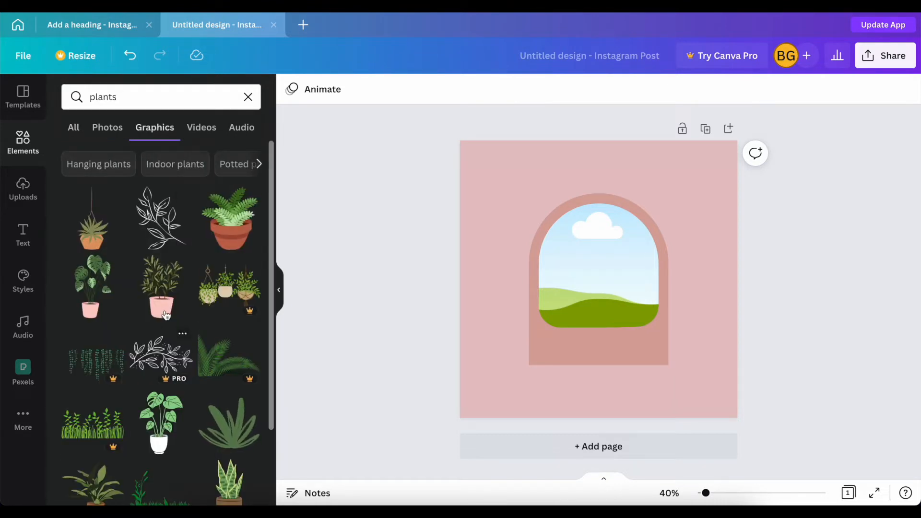
scroll(165, 314, down, 4)
scroll(166, 314, down, 7)
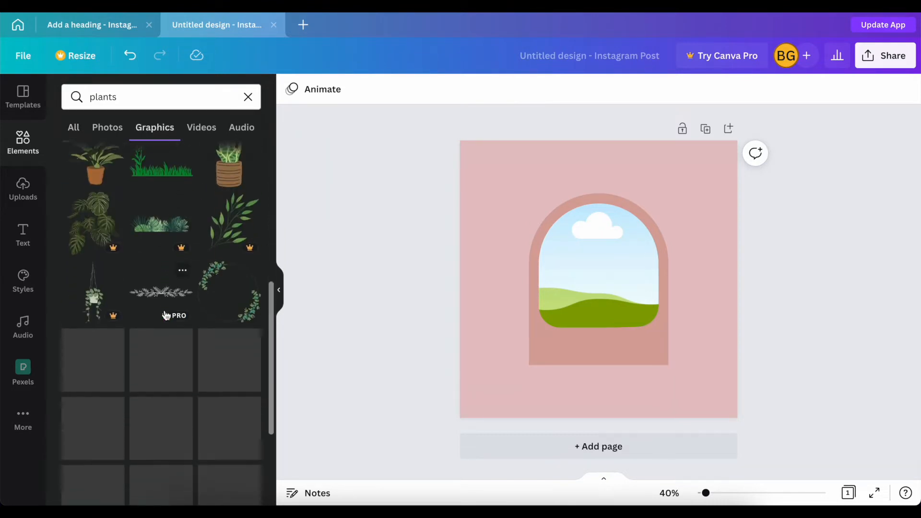
scroll(166, 314, down, 7)
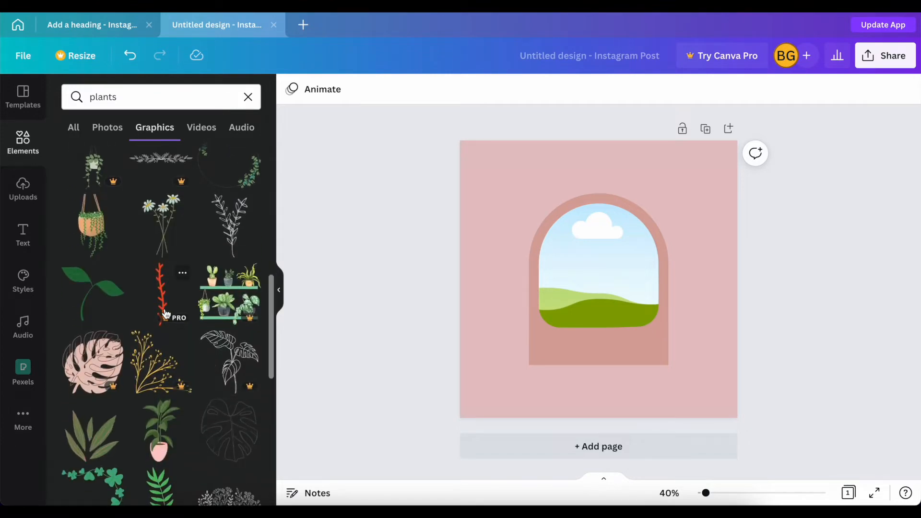
scroll(167, 314, down, 1)
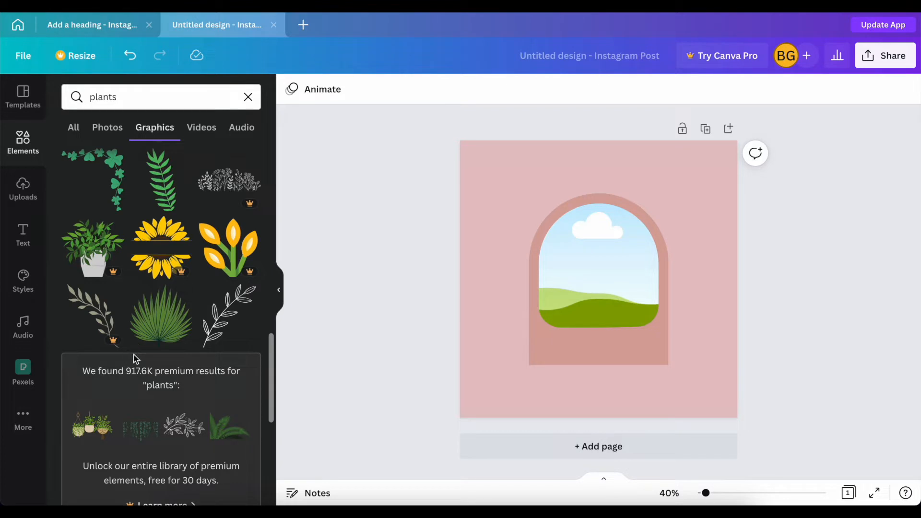
Step: Look through more of the plant graphics and run a new graphics search for "flower"
scroll(134, 355, down, 1)
scroll(134, 355, down, 7)
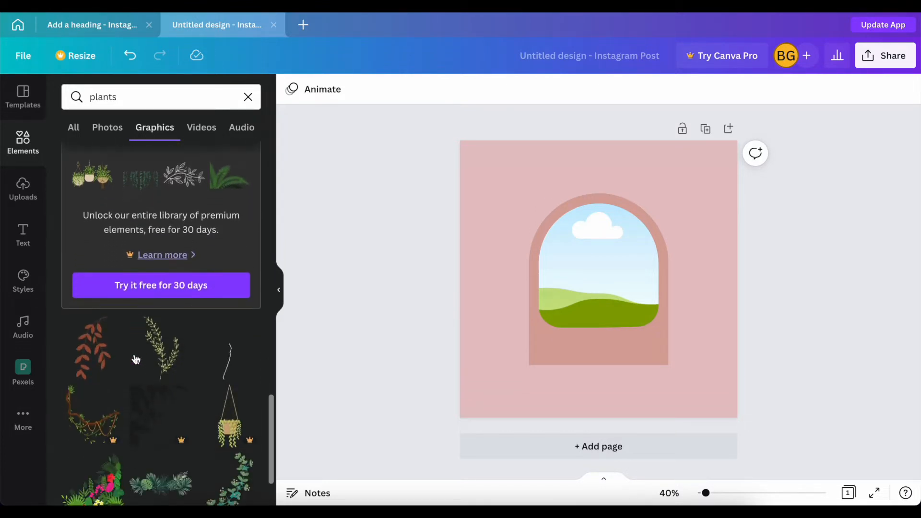
scroll(134, 355, up, 4)
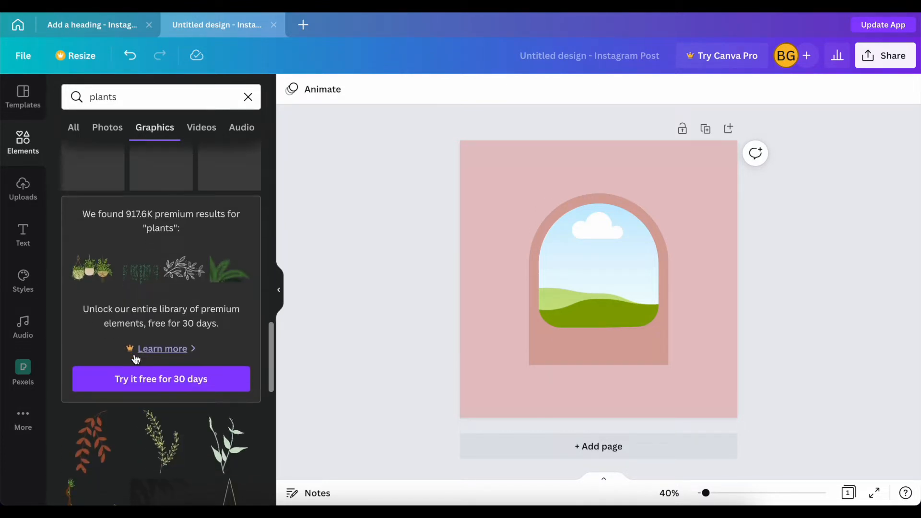
scroll(135, 355, down, 2)
scroll(135, 360, down, 4)
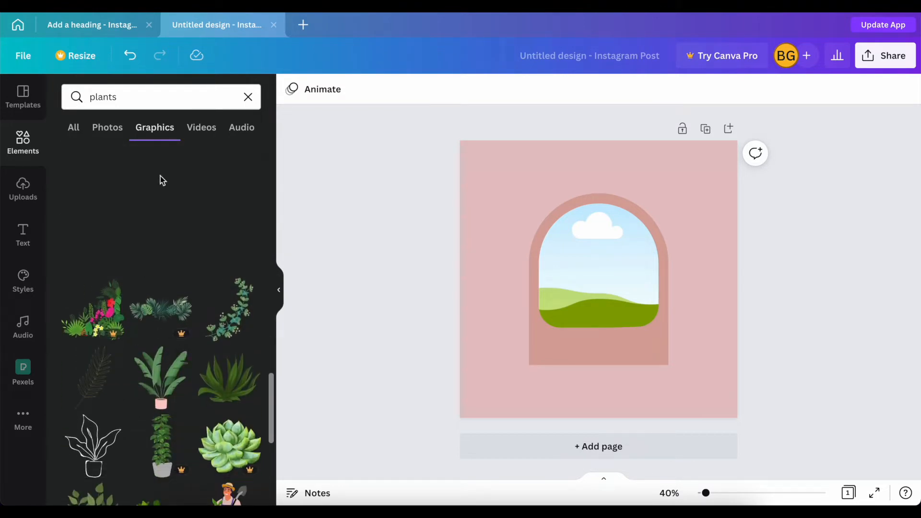
click(152, 96)
text(fl)
click(103, 333)
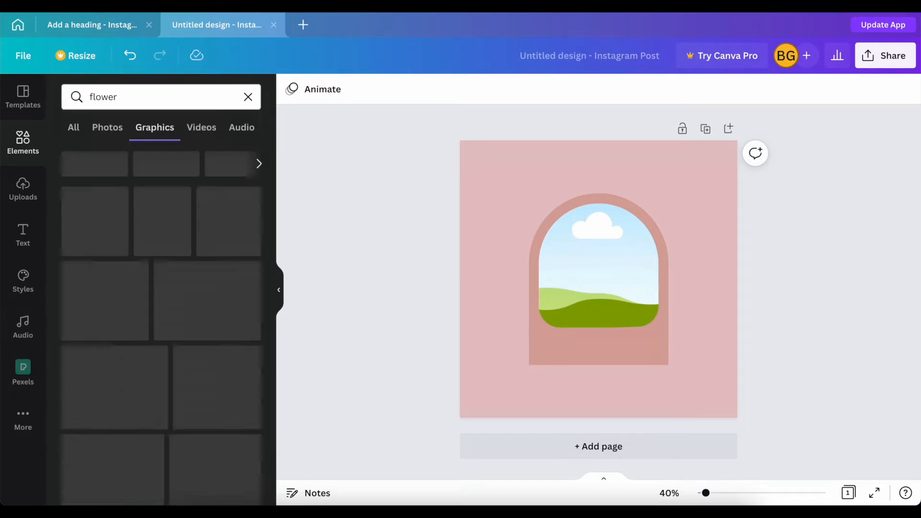
Step: Add the open-petal line-art flower, enlarged and placed over the page's upper-left corner so it runs off the edges
click(177, 234)
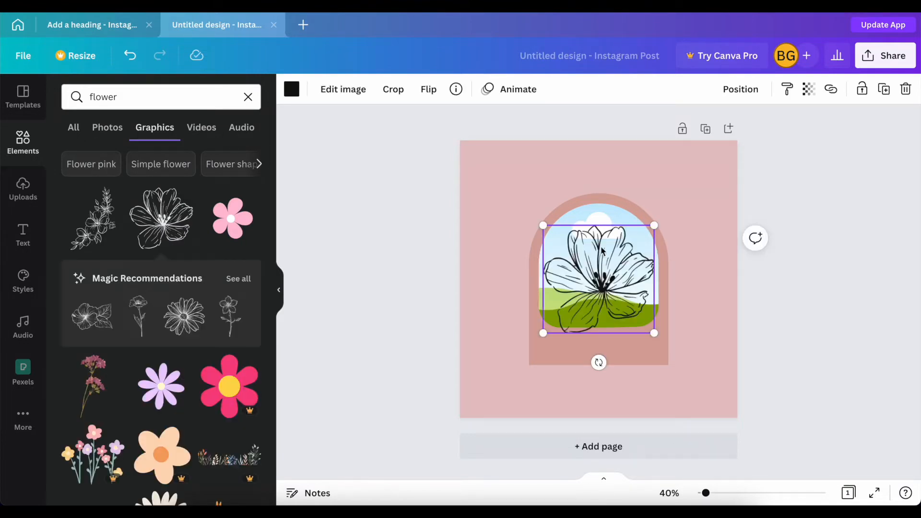
drag(656, 222, 719, 162)
drag(671, 241, 551, 198)
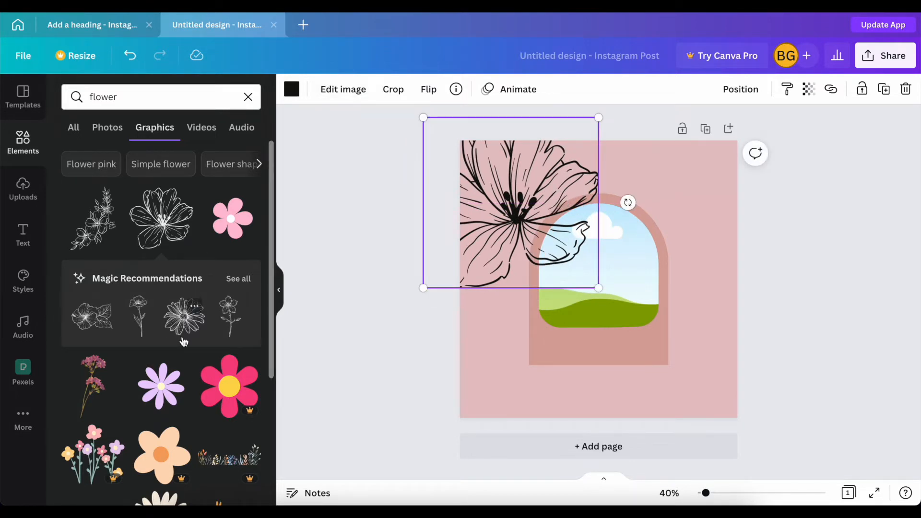
scroll(188, 307, down, 4)
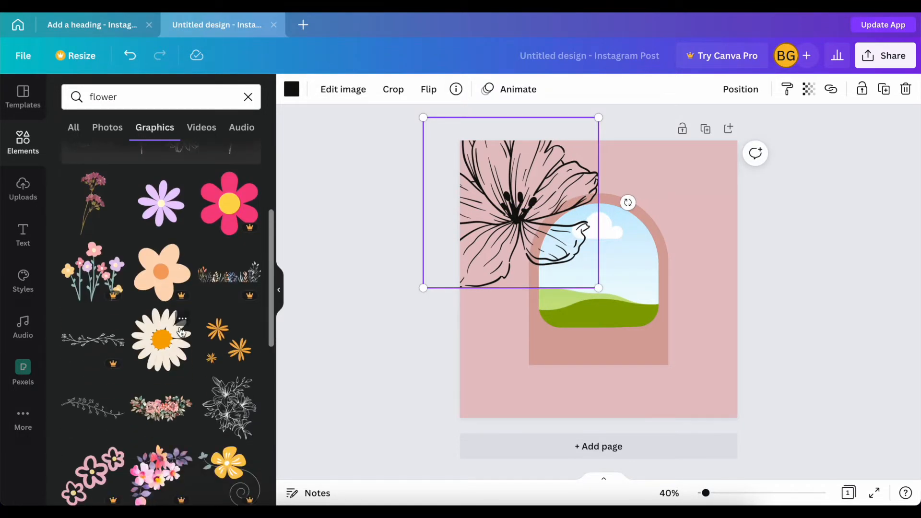
Step: Recolor the line-art flower white and send it backward behind the arch and photo frame
click(291, 90)
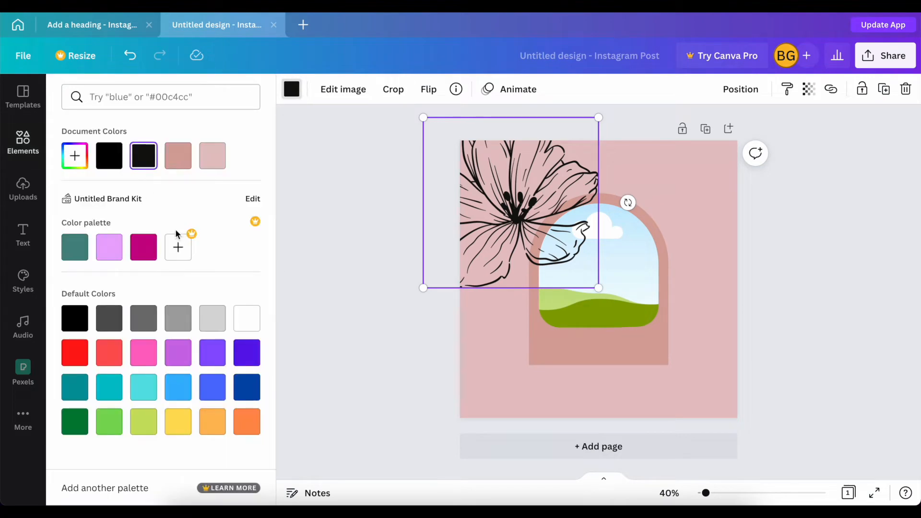
click(247, 319)
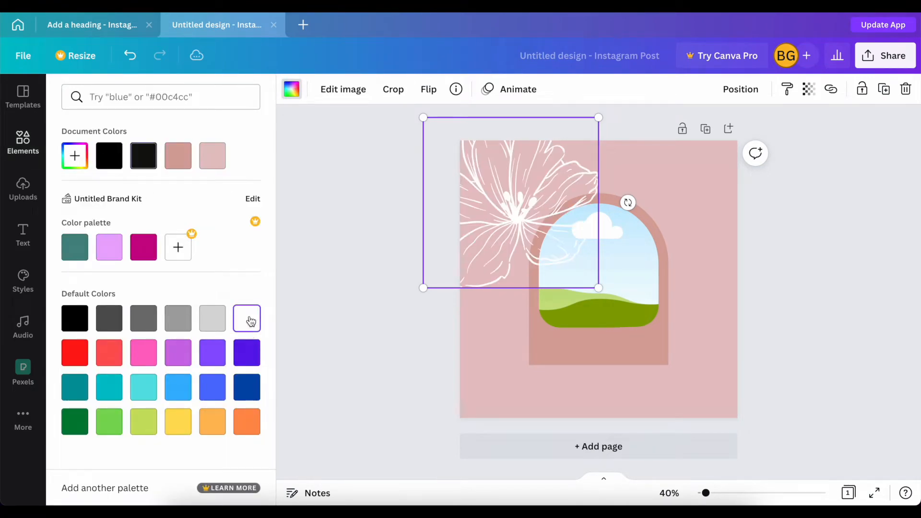
click(740, 89)
click(699, 131)
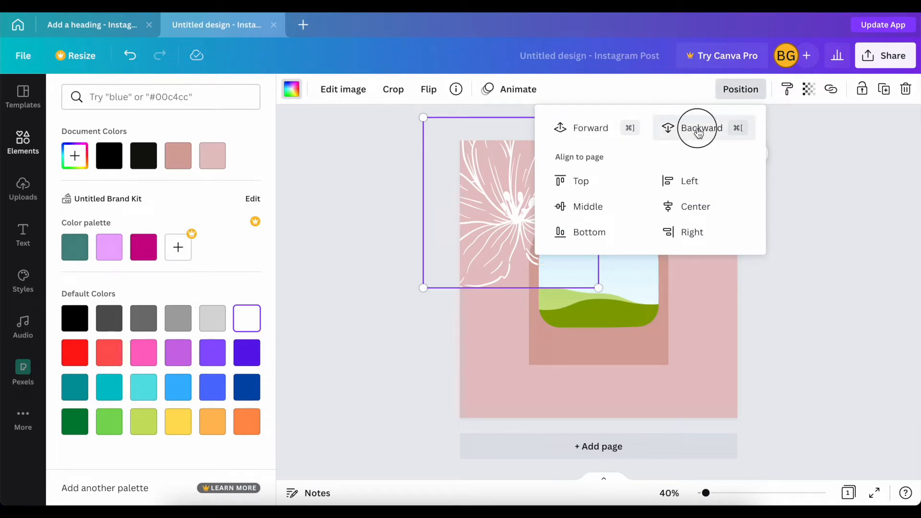
click(400, 308)
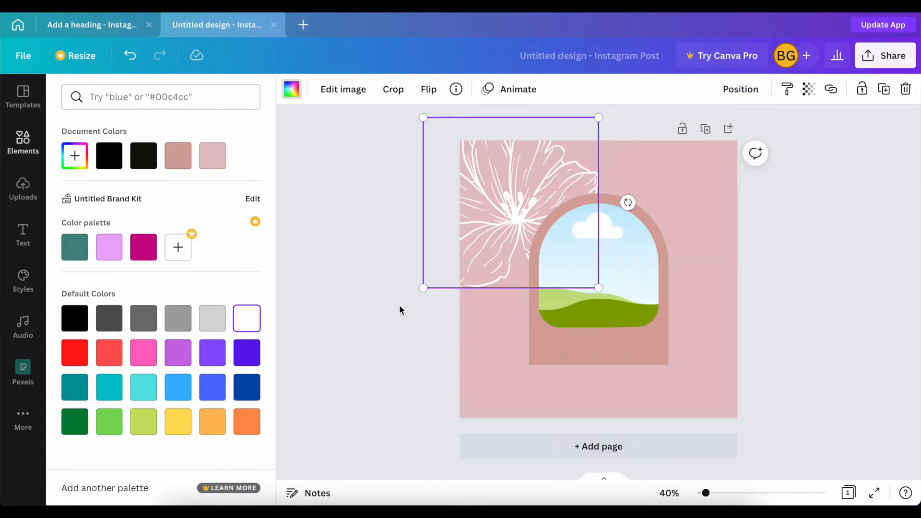
click(356, 311)
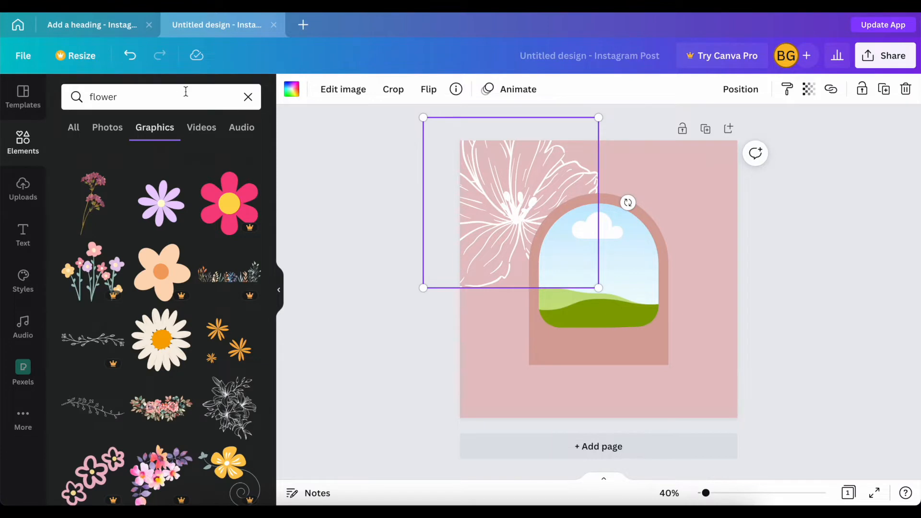
Step: Search the graphics for "leaves" and add the monstera leaf outline, enlarged and running off the page's lower-right corner
click(99, 97)
text(leaves)
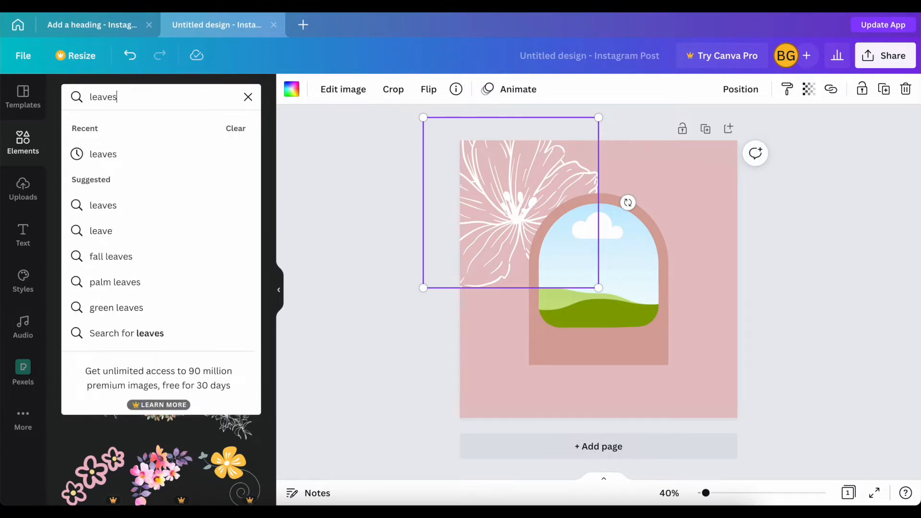
key(Return)
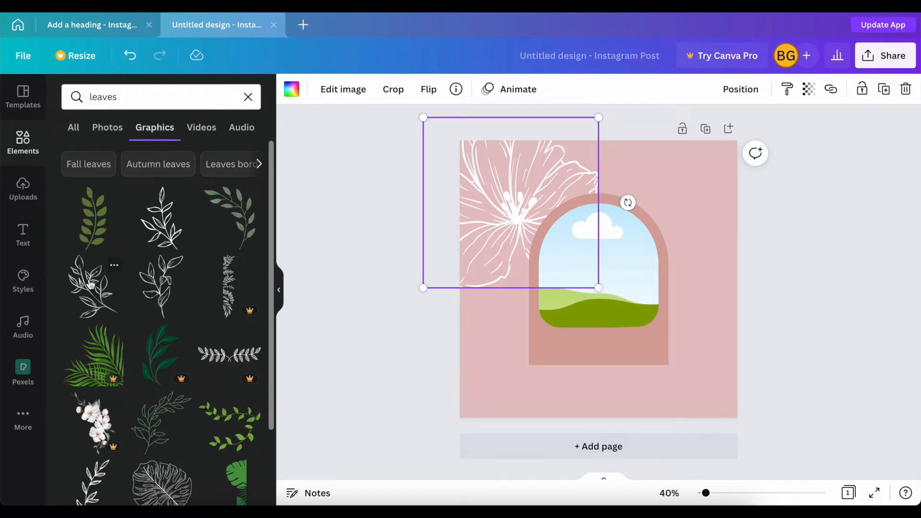
scroll(168, 485, down, 2)
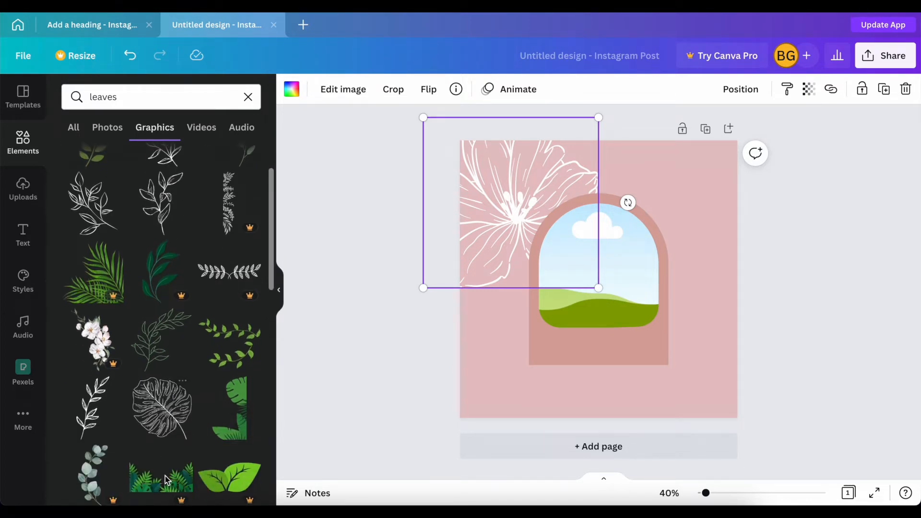
click(163, 404)
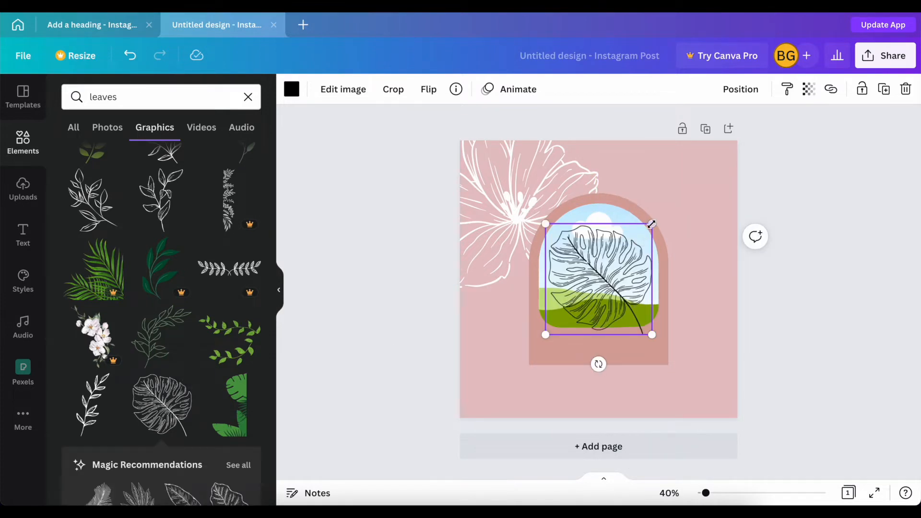
drag(652, 222, 733, 335)
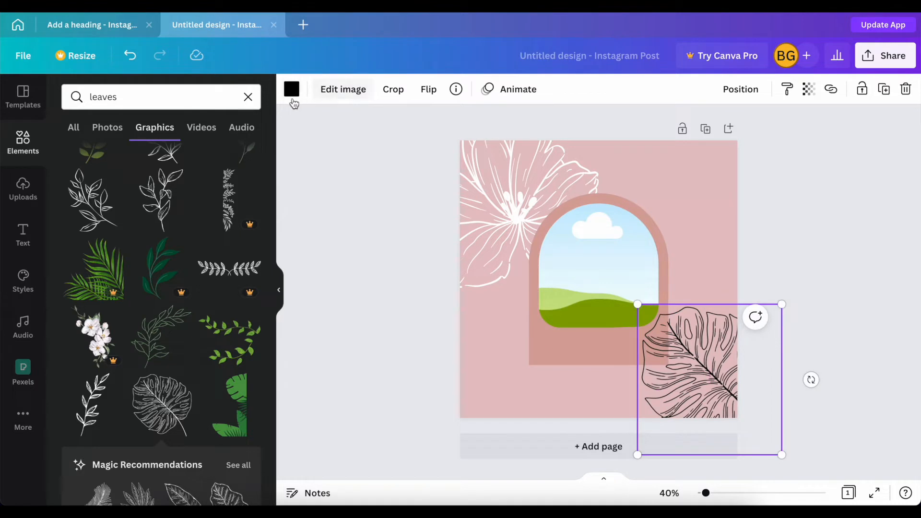
Step: Recolor the monstera leaf outline white from the document colors and deselect it
click(292, 91)
click(225, 173)
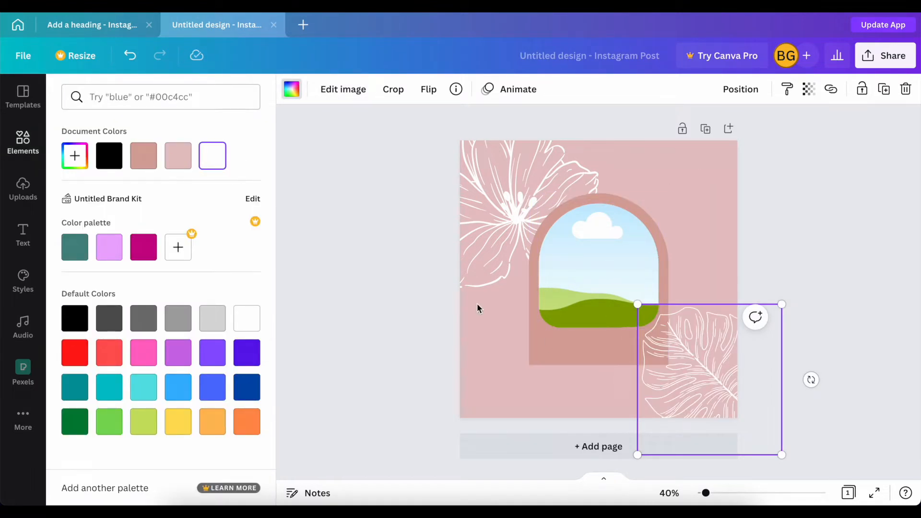
click(454, 338)
click(459, 338)
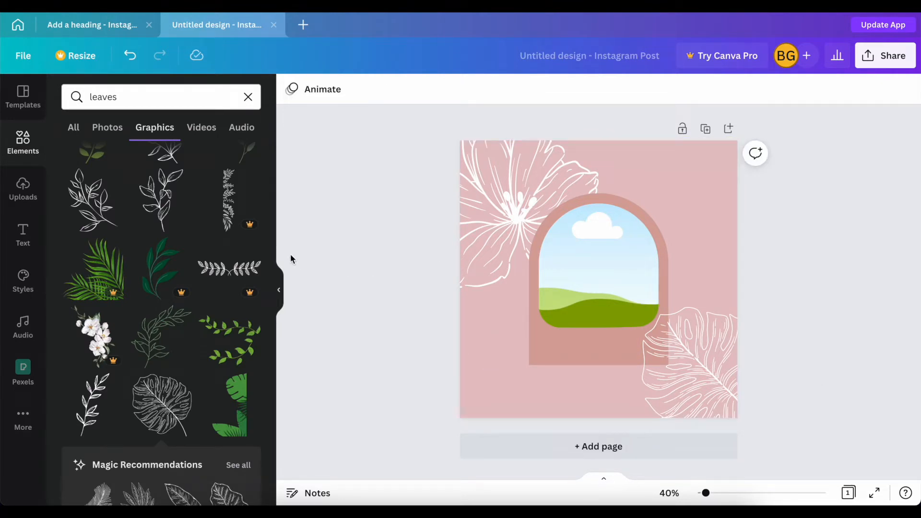
Step: Add a subheading text in Alegreya Bold and place it just below the arch
click(24, 232)
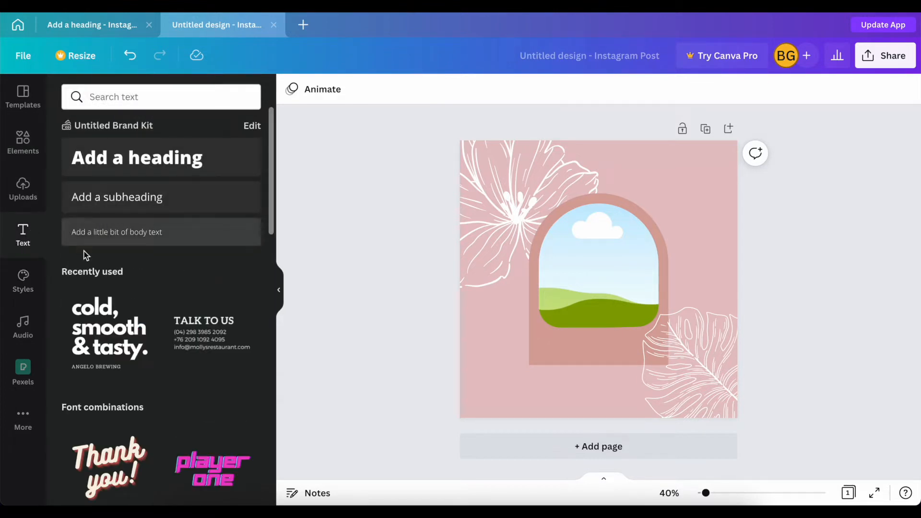
click(130, 199)
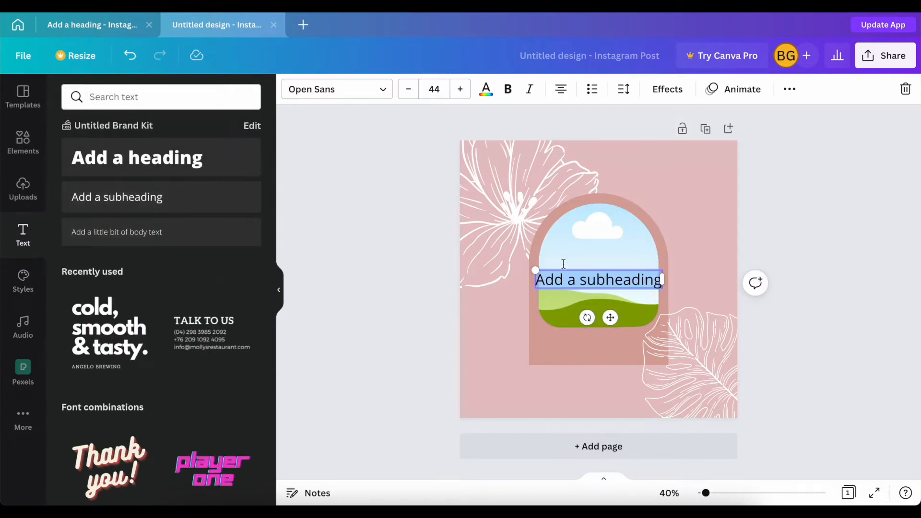
click(371, 90)
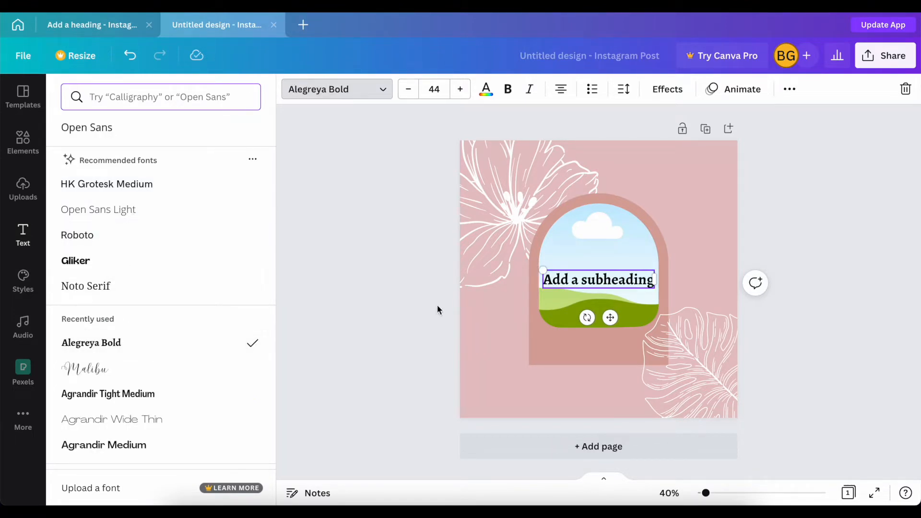
drag(610, 317, 615, 419)
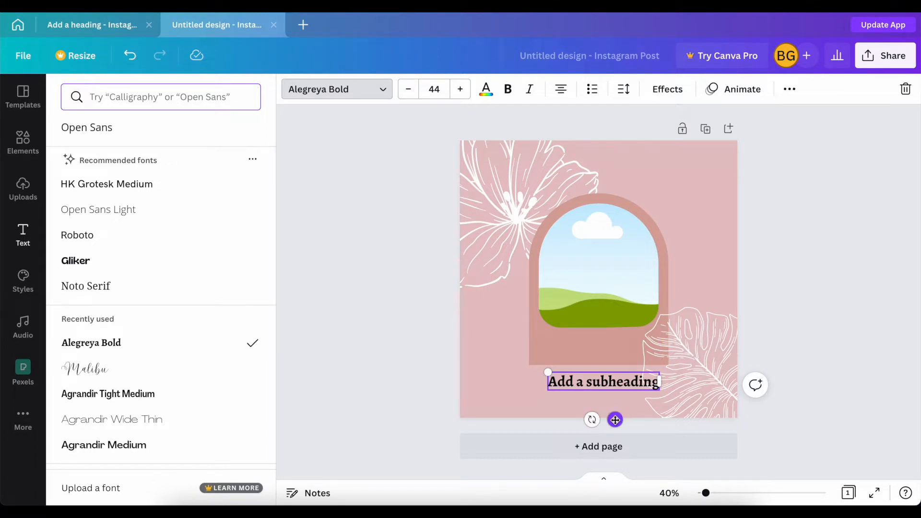
click(494, 278)
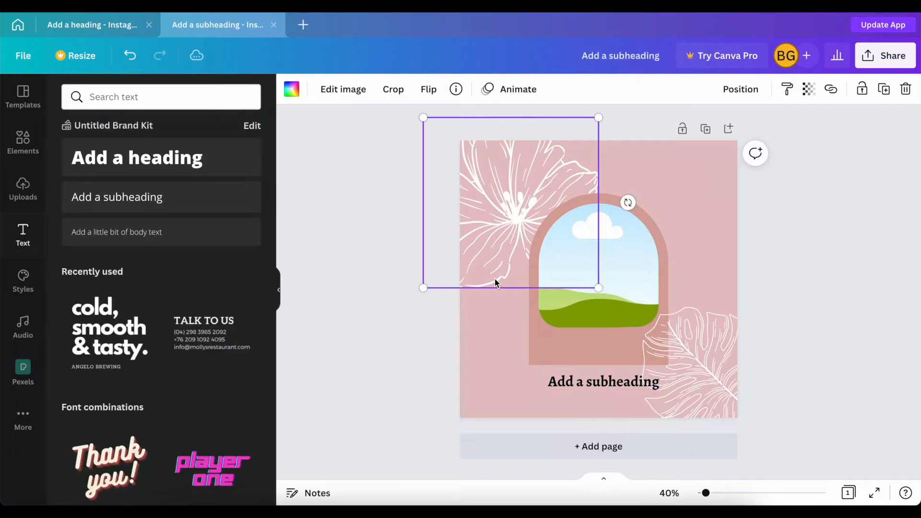
Step: Try Agrandir Tight on the subheading below the arch and settle on the regular Alegreya font
click(577, 381)
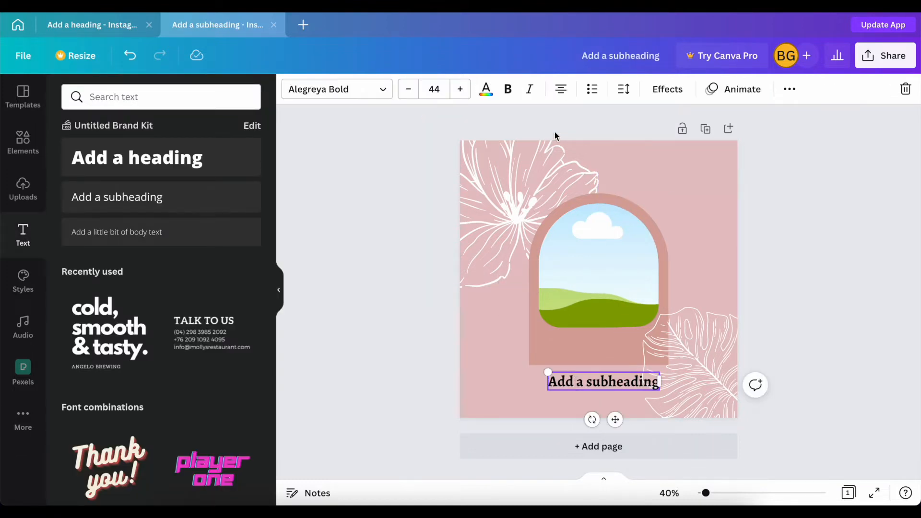
click(382, 91)
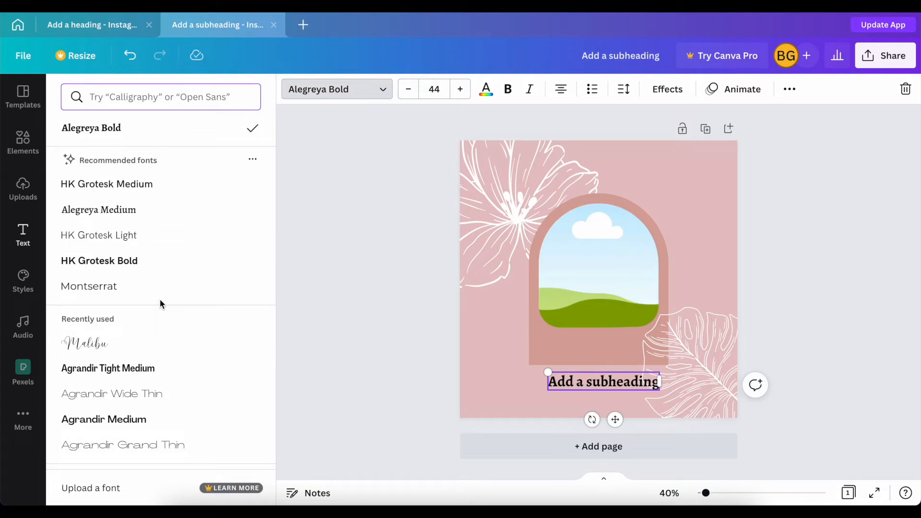
scroll(161, 304, down, 5)
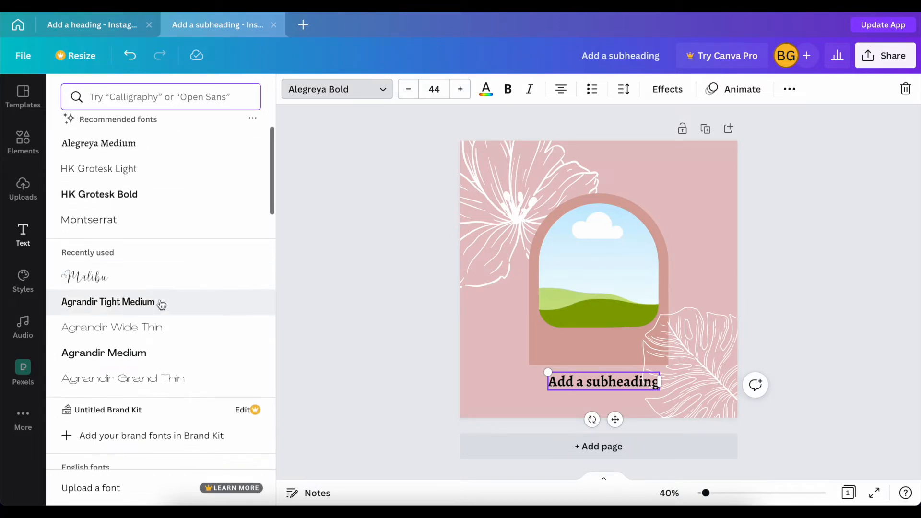
scroll(160, 304, down, 8)
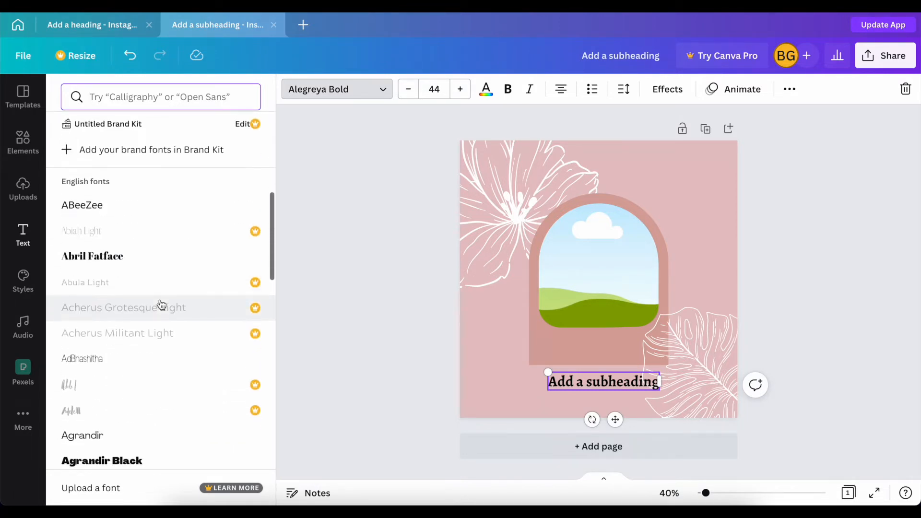
scroll(161, 304, down, 3)
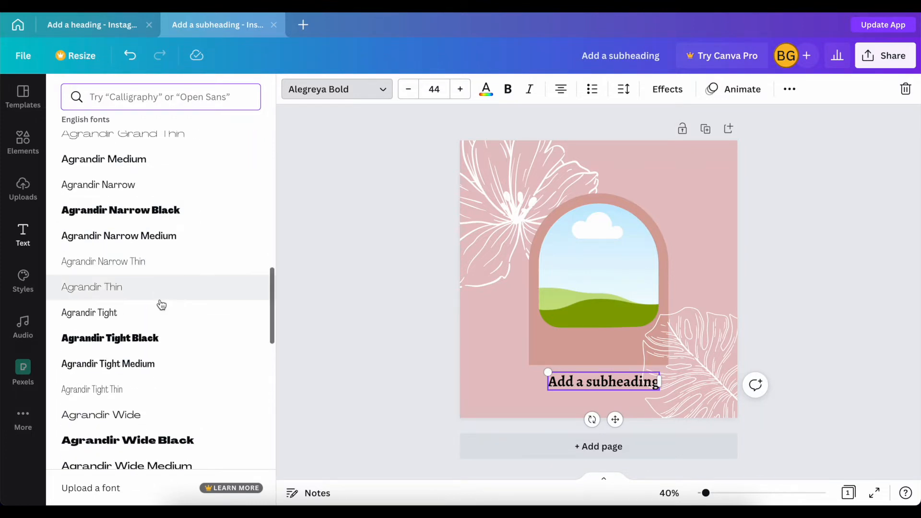
click(140, 317)
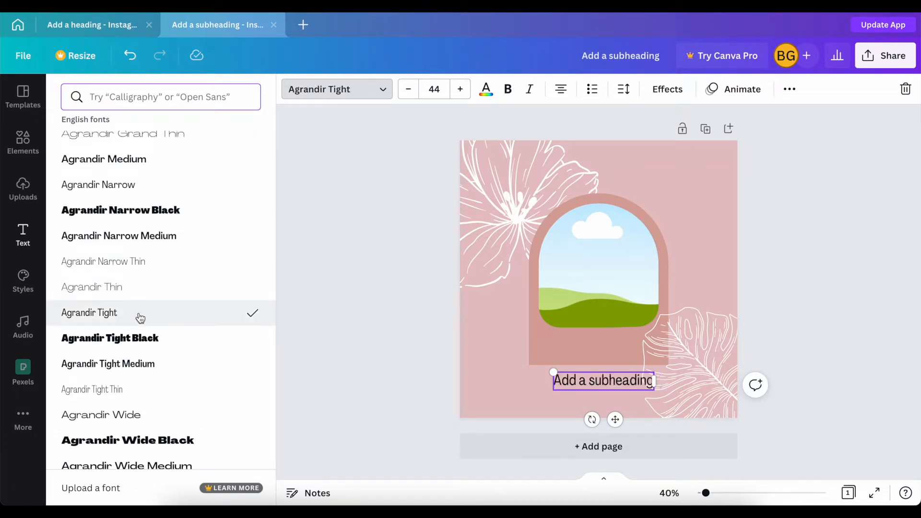
scroll(136, 392, down, 3)
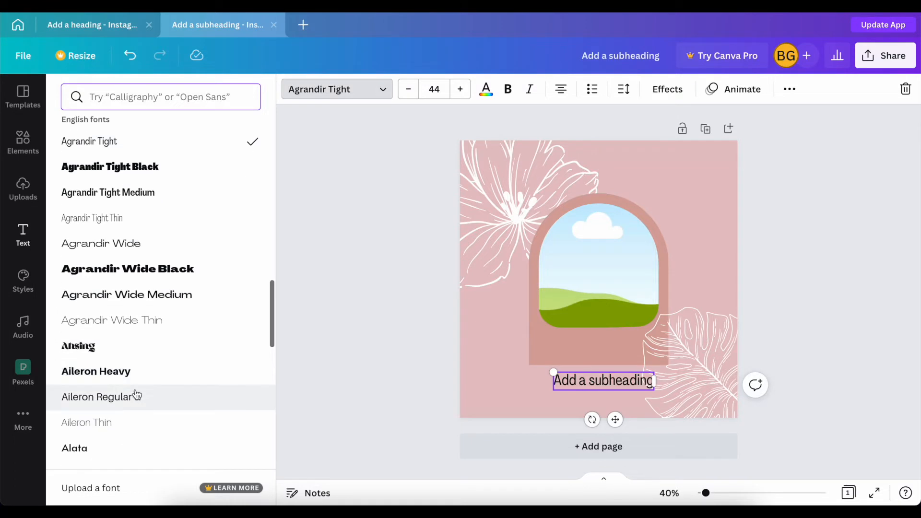
scroll(137, 395, down, 4)
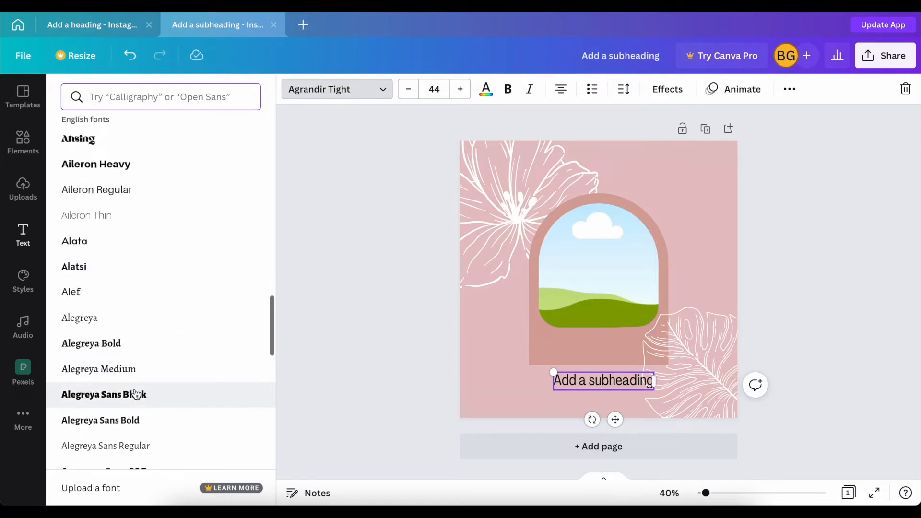
click(118, 319)
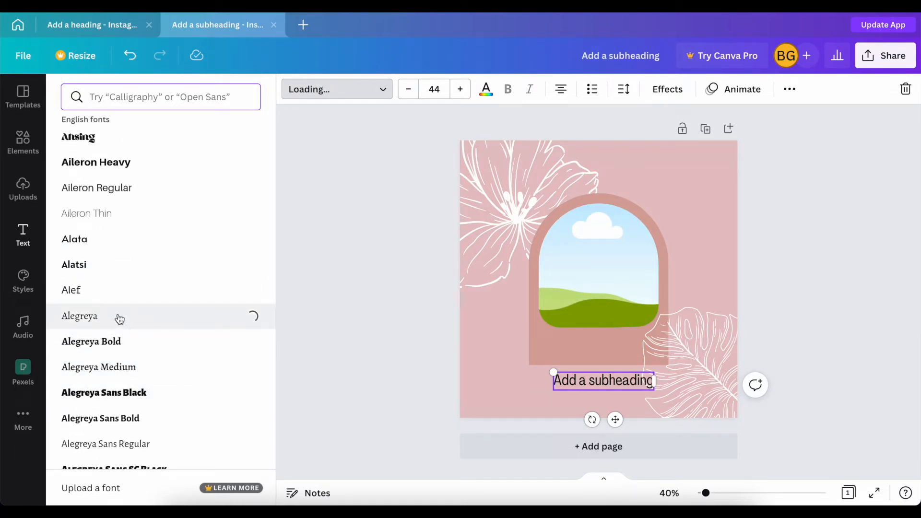
click(382, 409)
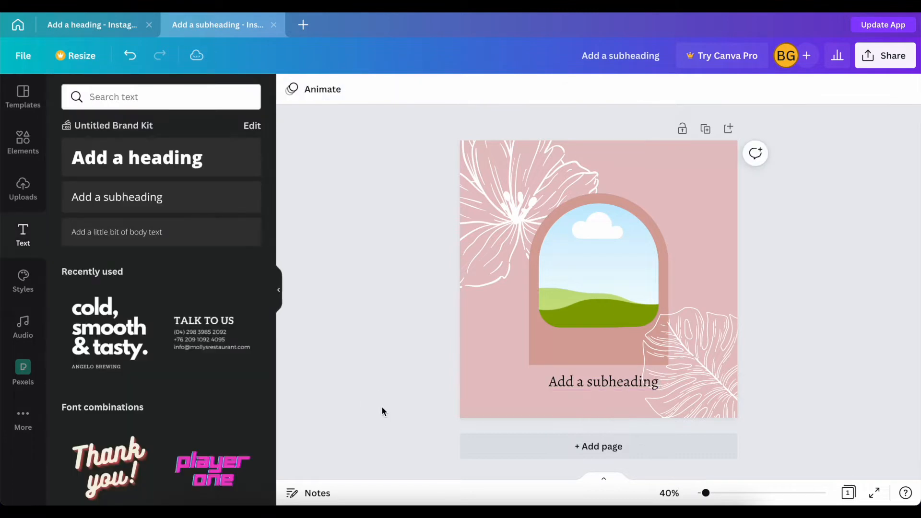
Step: Shift the white monstera leaf slightly upward and undo the move
mouse_move(693, 361)
mouse_down()
mouse_move(707, 333)
mouse_move(701, 351)
mouse_up()
key(ctrl+z)
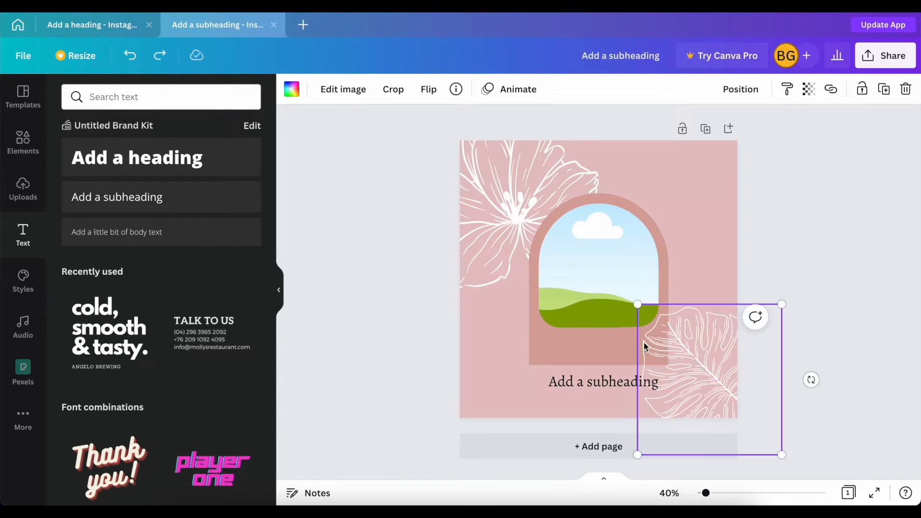
Step: Search Pexels for "beauty" and fill the arch photo frame with the photo of the woman's face beside a fern
click(419, 318)
click(23, 370)
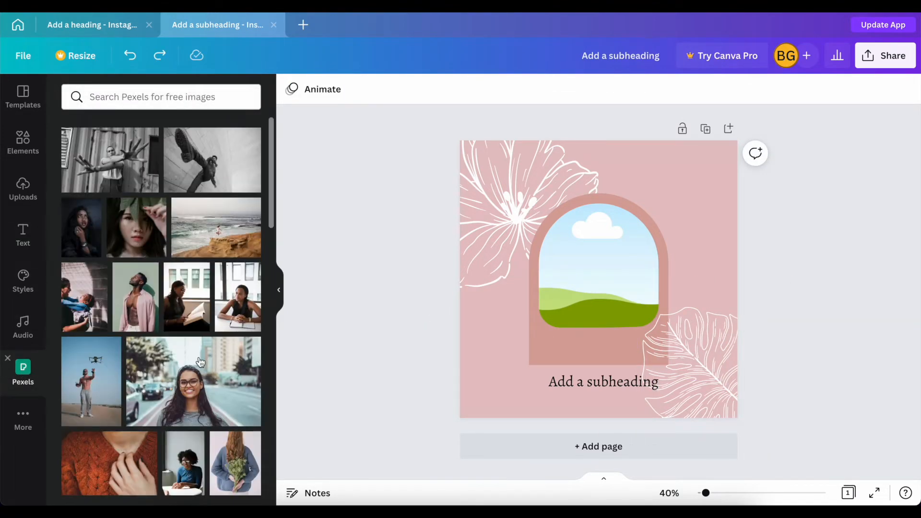
scroll(206, 363, down, 5)
click(181, 96)
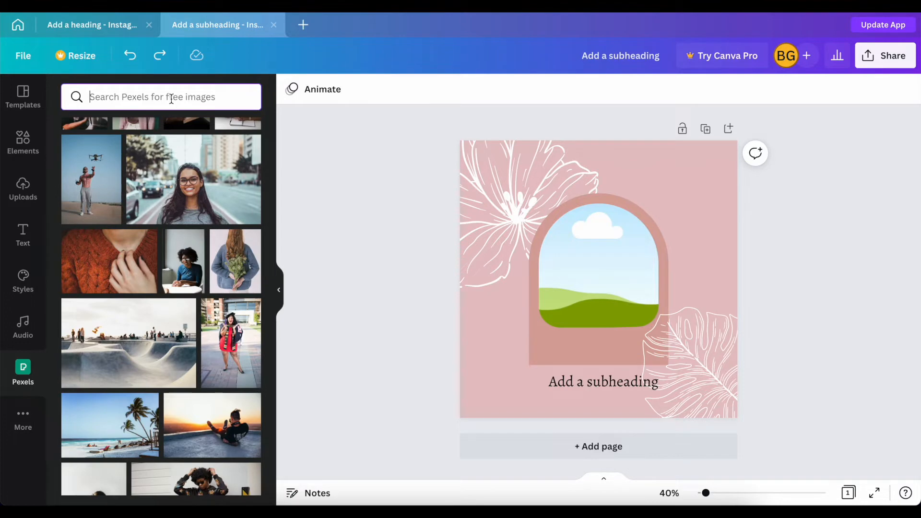
text(be)
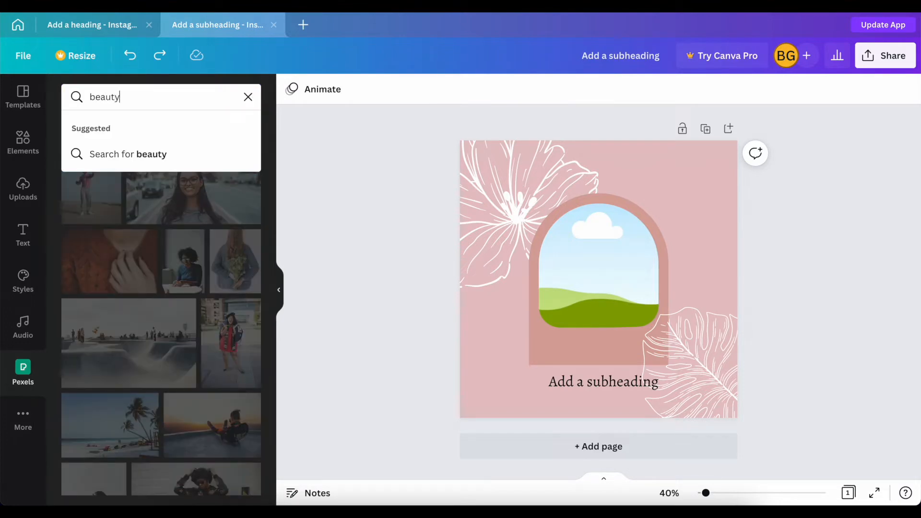
text(auty)
key(Return)
drag(90, 172, 547, 235)
click(430, 322)
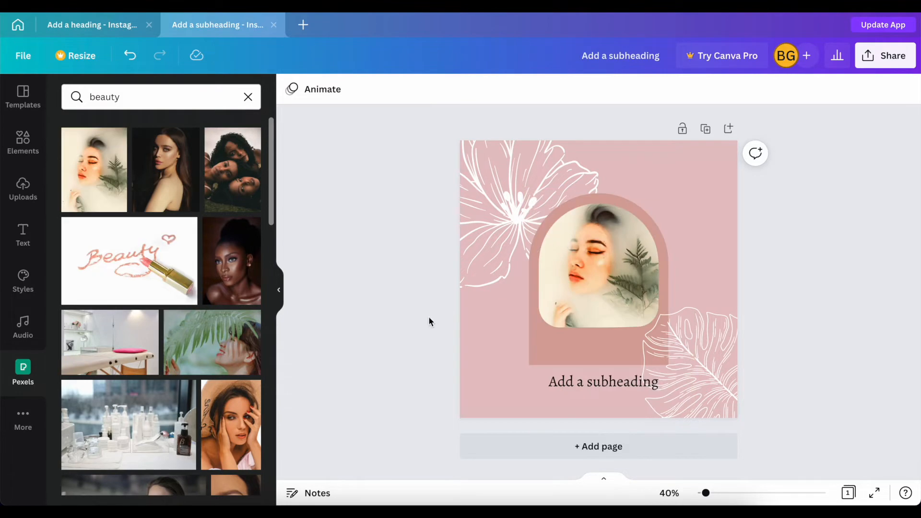
Step: Add a second page and clear the "leaves" search from the elements library
click(547, 453)
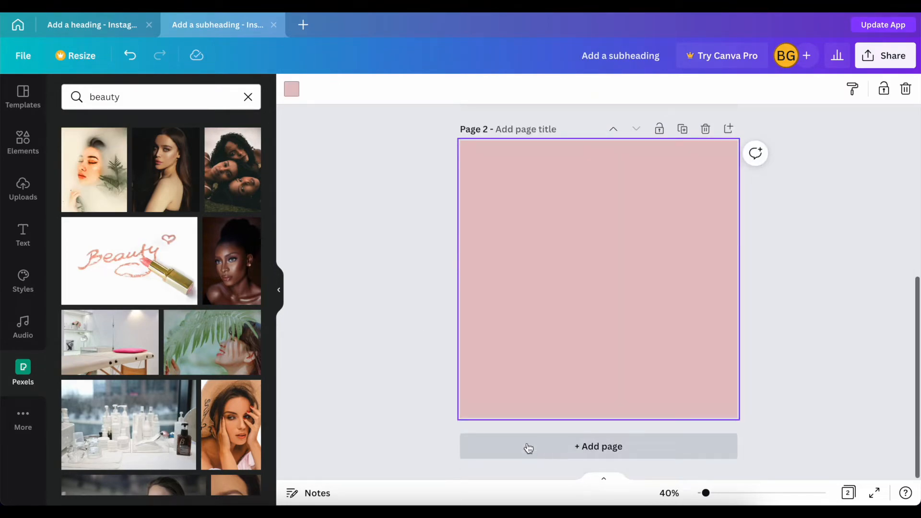
click(20, 153)
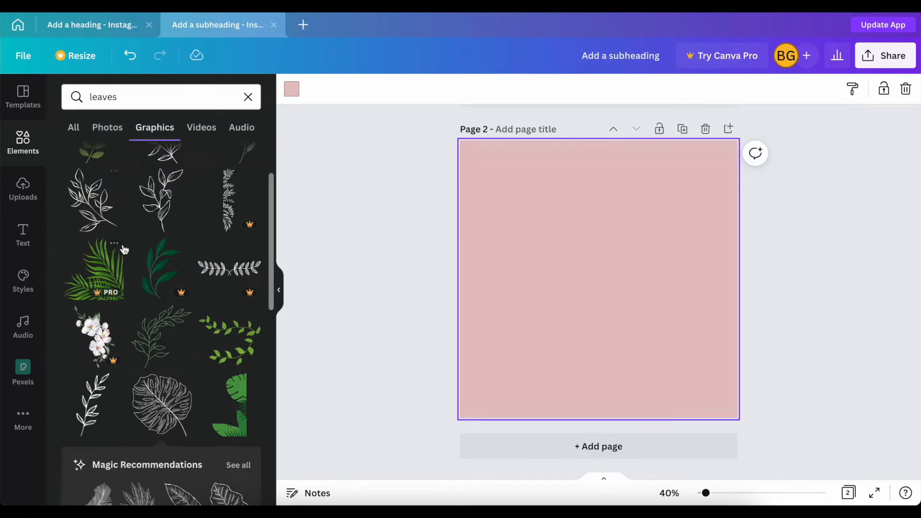
scroll(124, 249, up, 2)
click(73, 127)
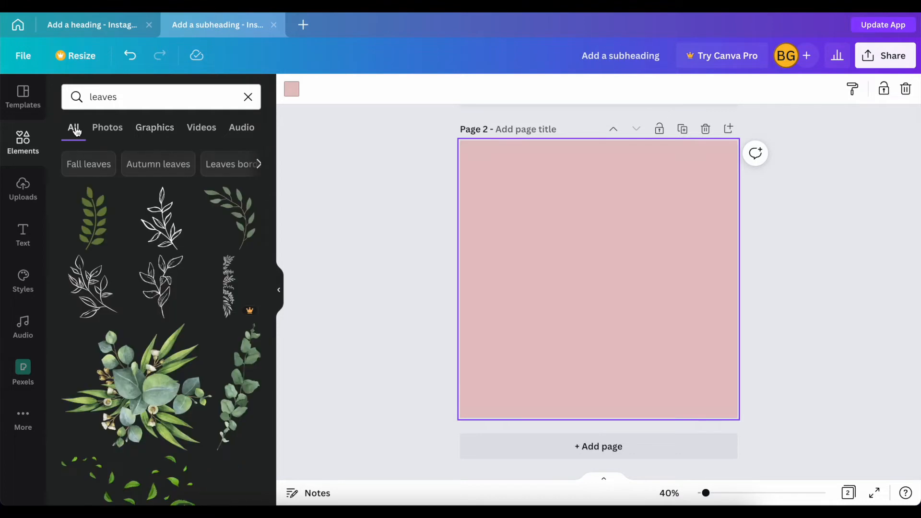
click(248, 96)
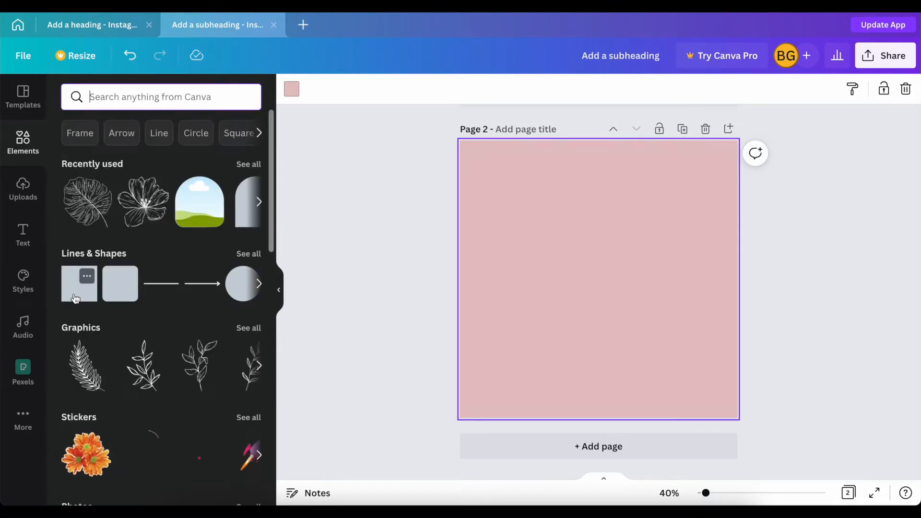
Step: Add the recently used monstera leaf, enlarge it off the page's lower-right corner and recolor it dusty pink from the document colors
click(84, 197)
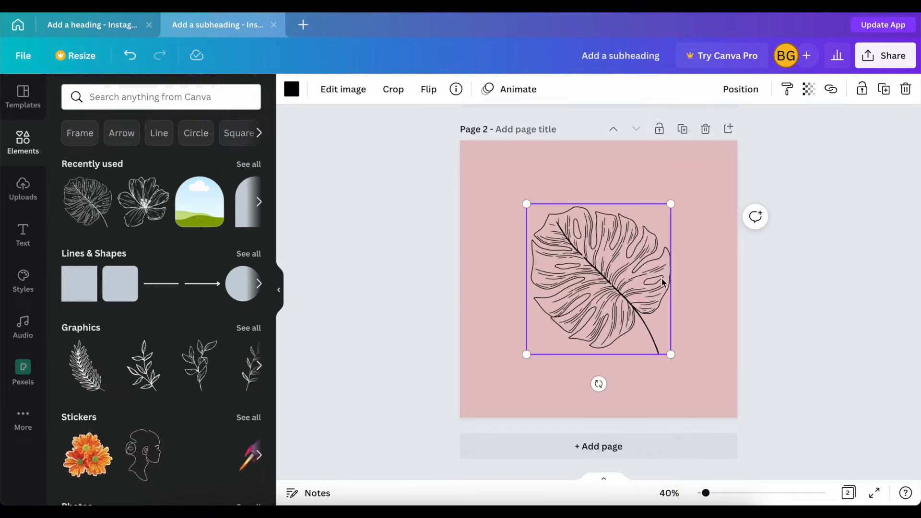
drag(669, 209, 764, 183)
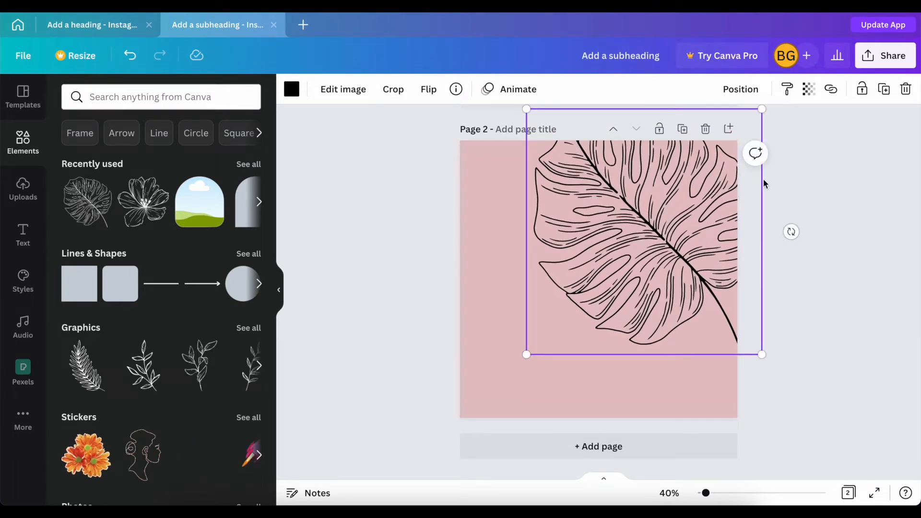
drag(675, 190, 699, 289)
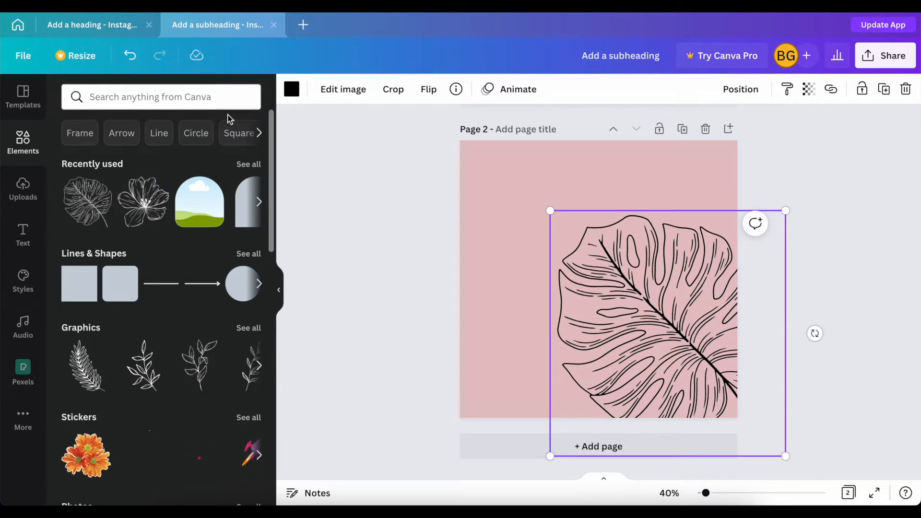
click(291, 89)
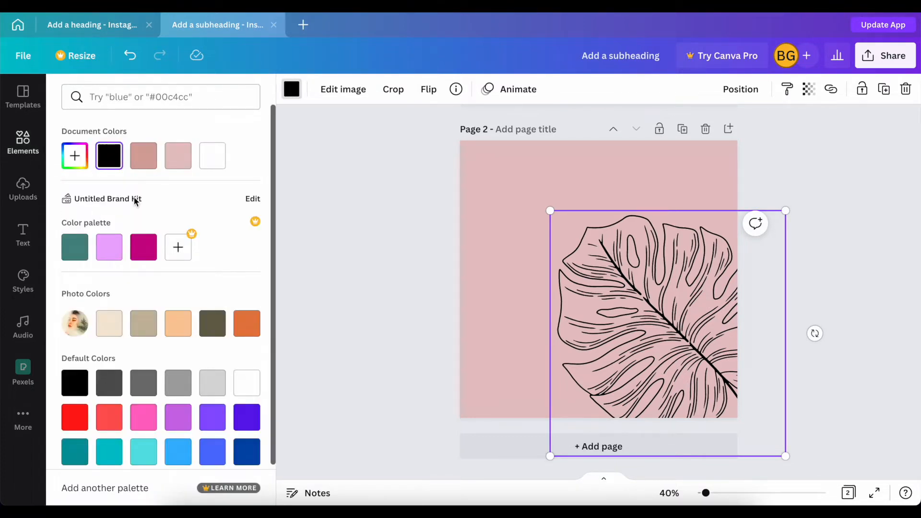
click(151, 162)
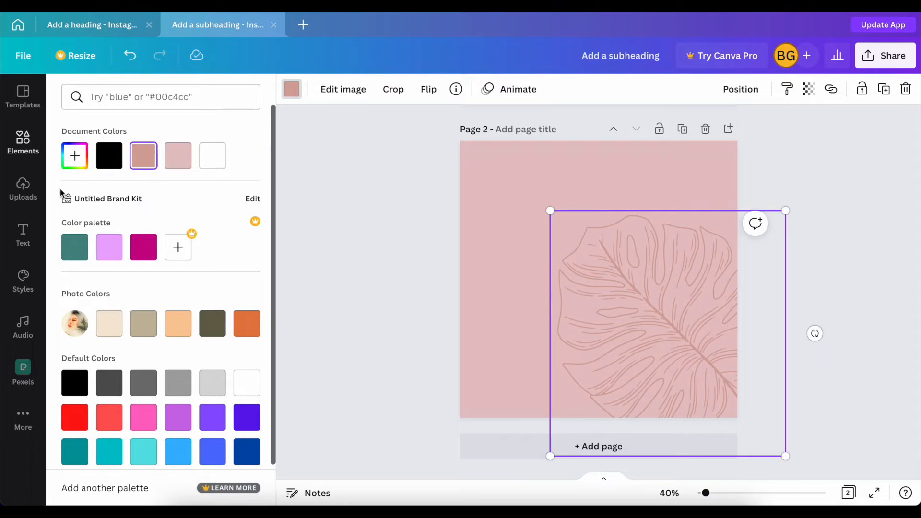
Step: Add a square shape, enlarge it over the middle of page 2 and fill it with the dusty pink document color
click(22, 154)
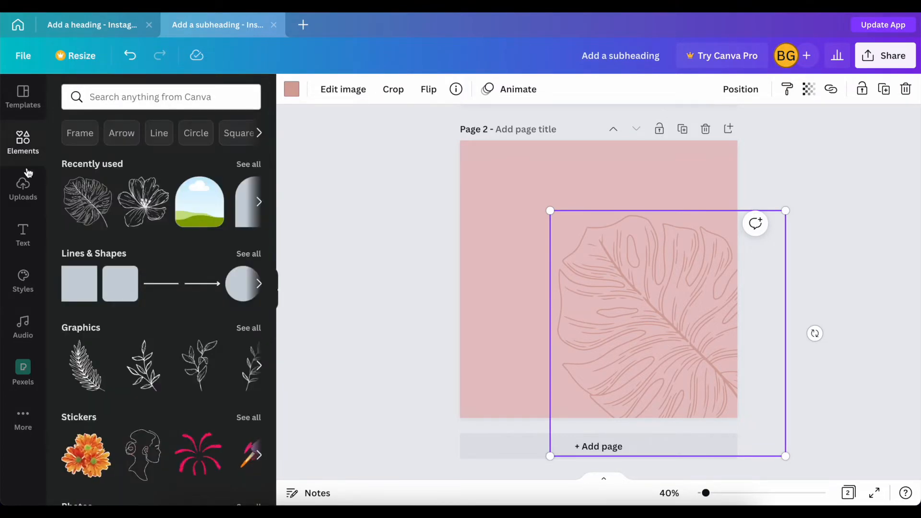
click(87, 297)
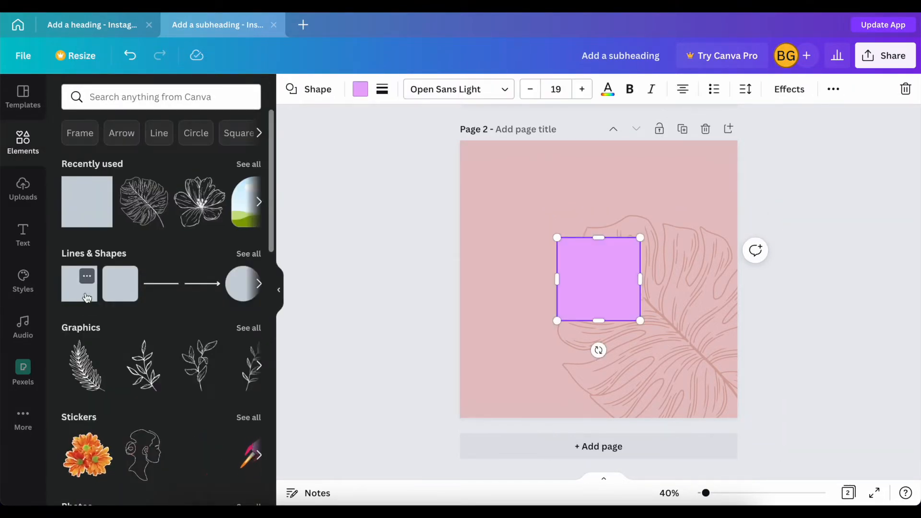
drag(588, 263, 539, 220)
drag(592, 281, 704, 387)
drag(644, 328, 632, 311)
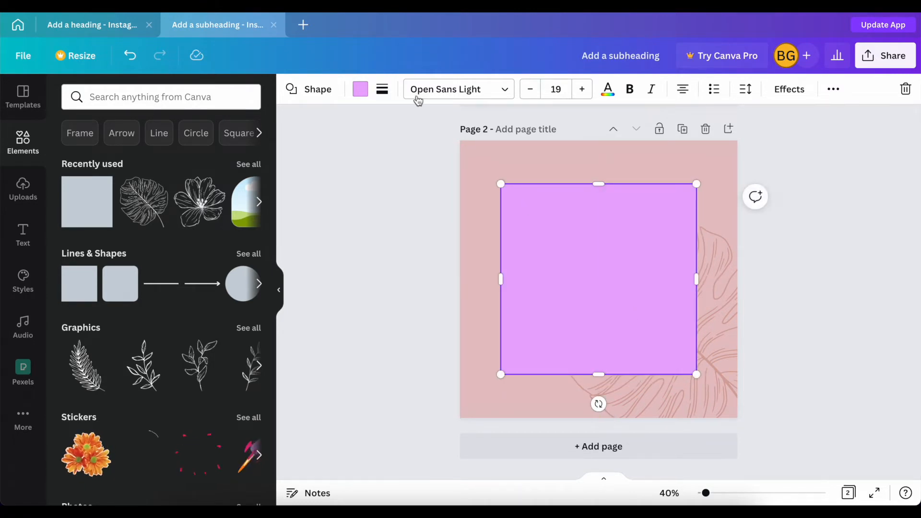
click(362, 91)
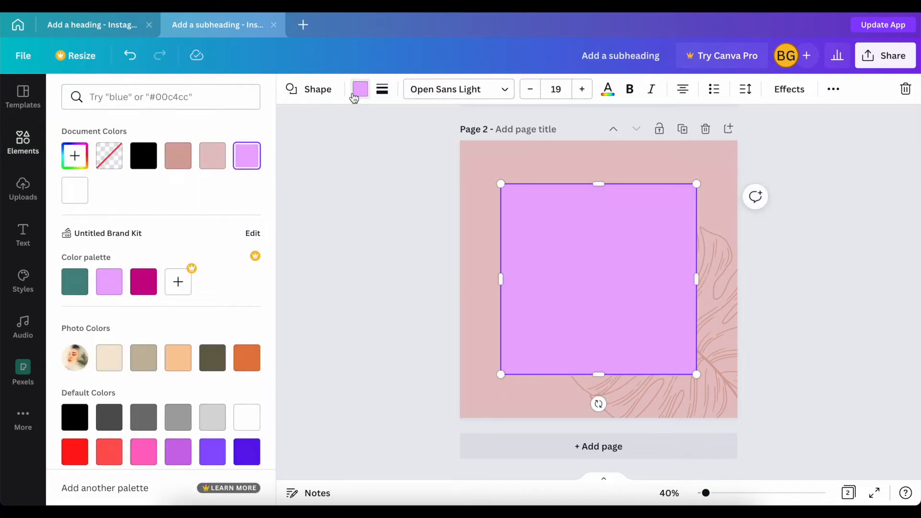
click(187, 162)
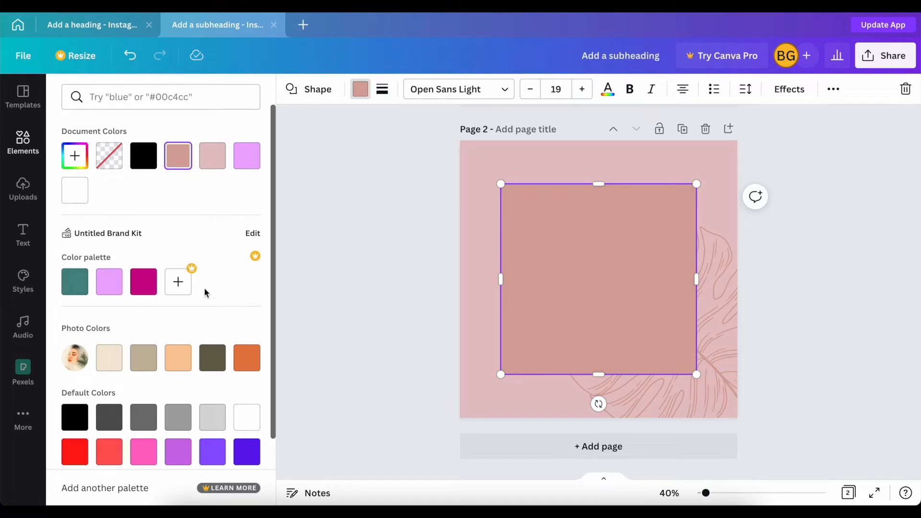
Step: Add a heading text, set its font to Alegreya and move it to the middle of the dusty pink square
click(23, 237)
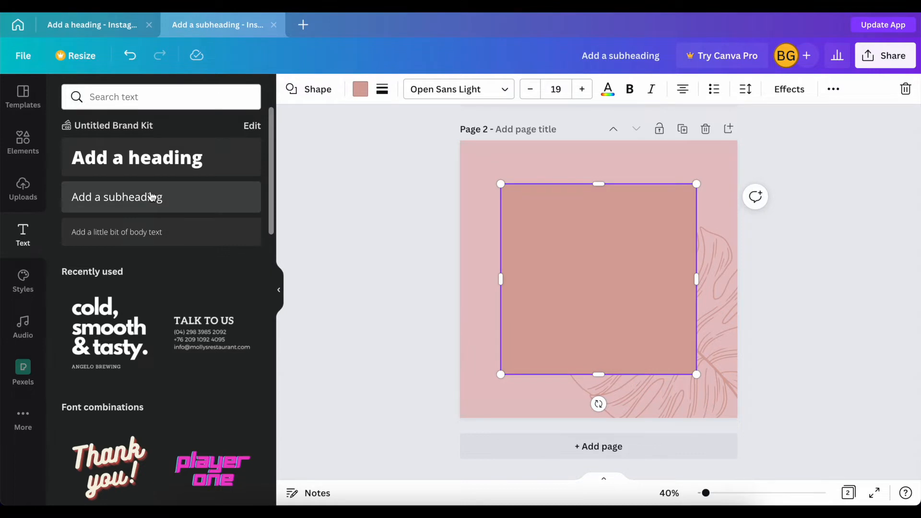
click(157, 174)
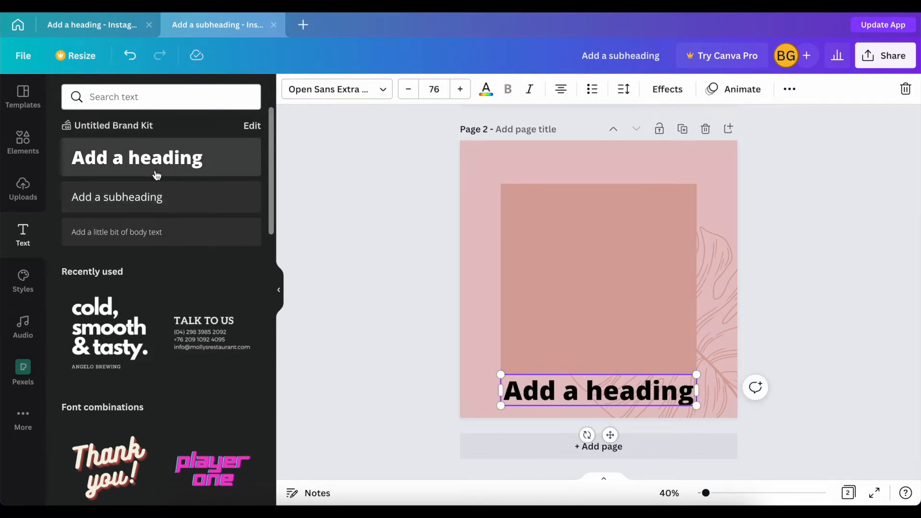
click(383, 93)
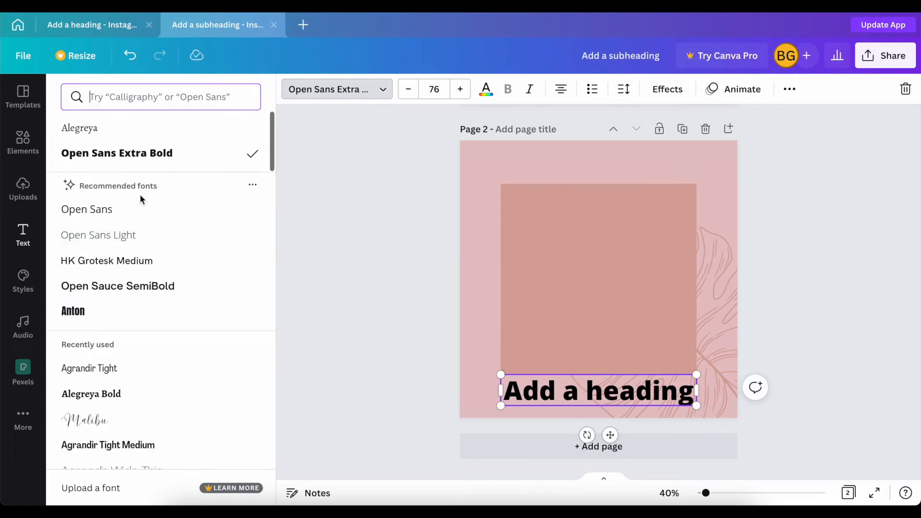
click(127, 138)
drag(608, 437, 610, 329)
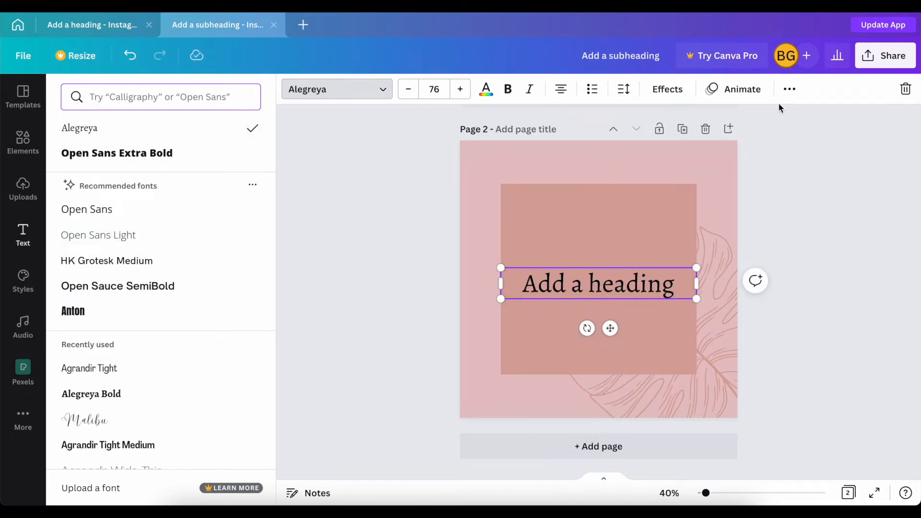
Step: Make the heading uppercase, scale it down to size 64.8 and center it vertically on the square
click(789, 89)
click(596, 121)
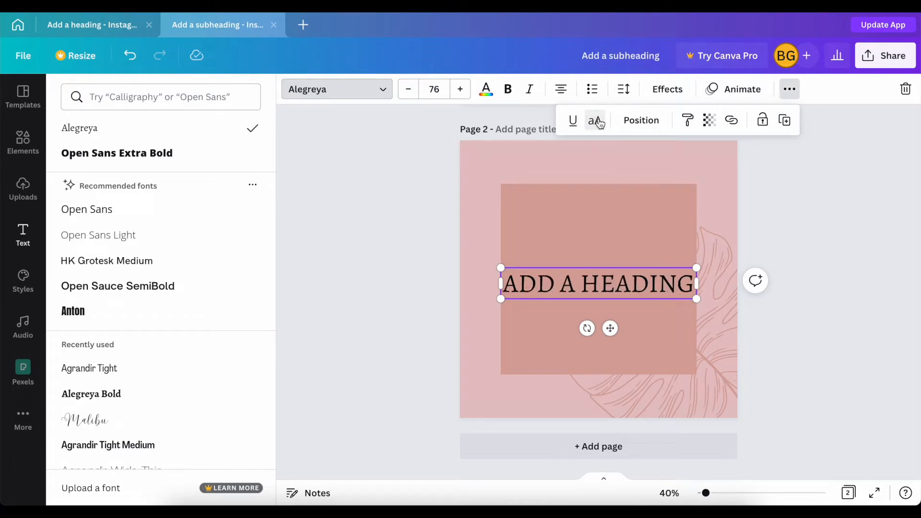
mouse_move(697, 297)
mouse_down()
mouse_move(662, 283)
mouse_move(696, 283)
mouse_up()
drag(610, 324, 610, 308)
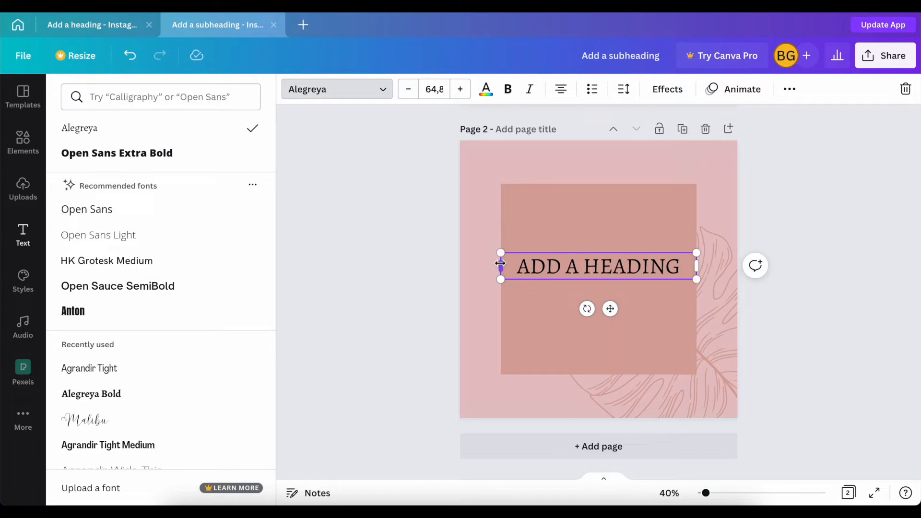
drag(610, 309, 610, 322)
click(494, 348)
Step: Search elements for "blob", add the cream blob with the thin outline and shrink it over the square's upper-left corner
click(22, 143)
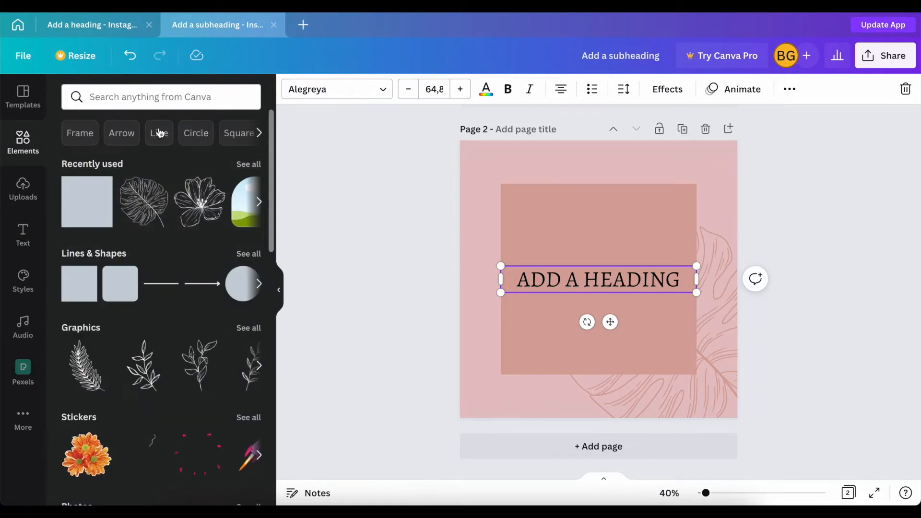
click(136, 97)
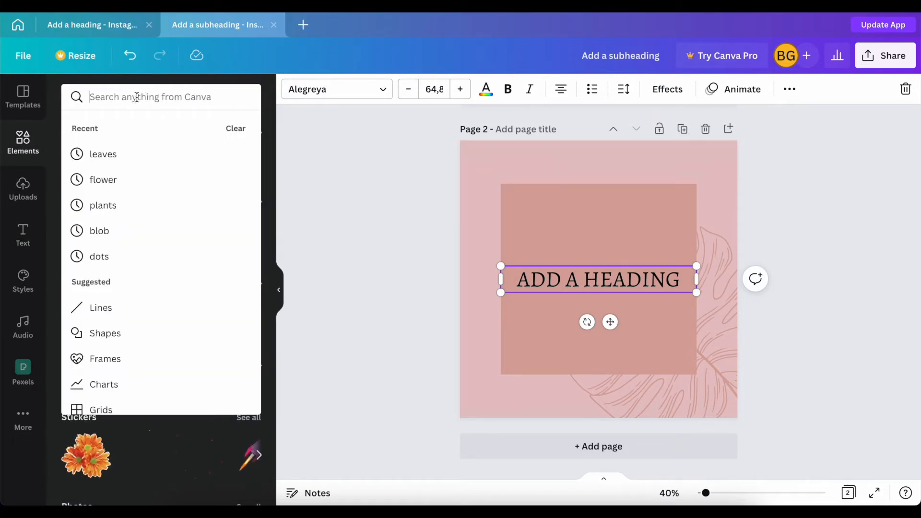
text(blob)
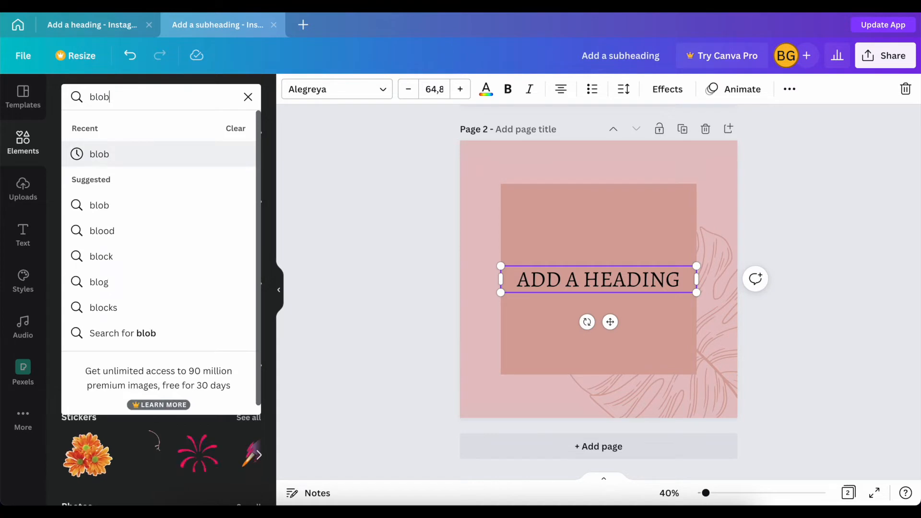
click(97, 152)
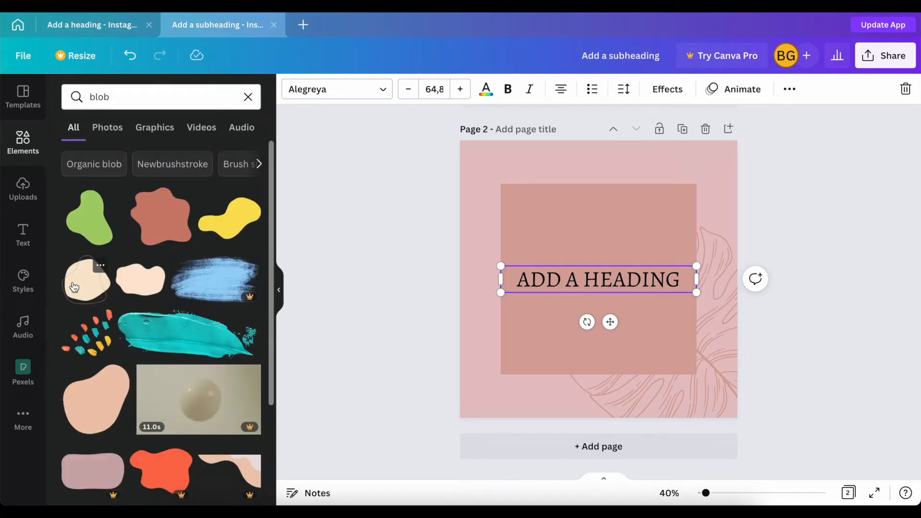
click(75, 287)
drag(598, 251, 522, 170)
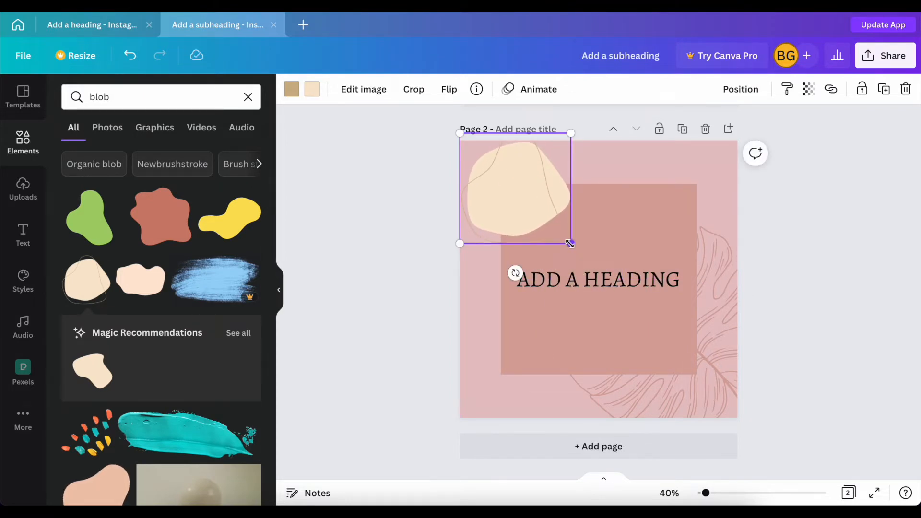
drag(570, 244, 503, 190)
Step: Recolor the blob on page 2 with a dusty pink outline and a pale pink #EDDEDE fill
click(294, 91)
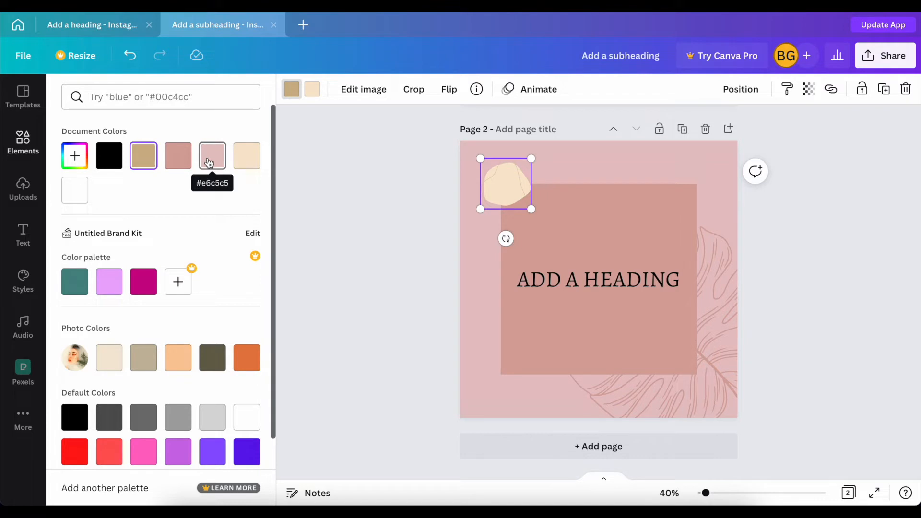
click(181, 158)
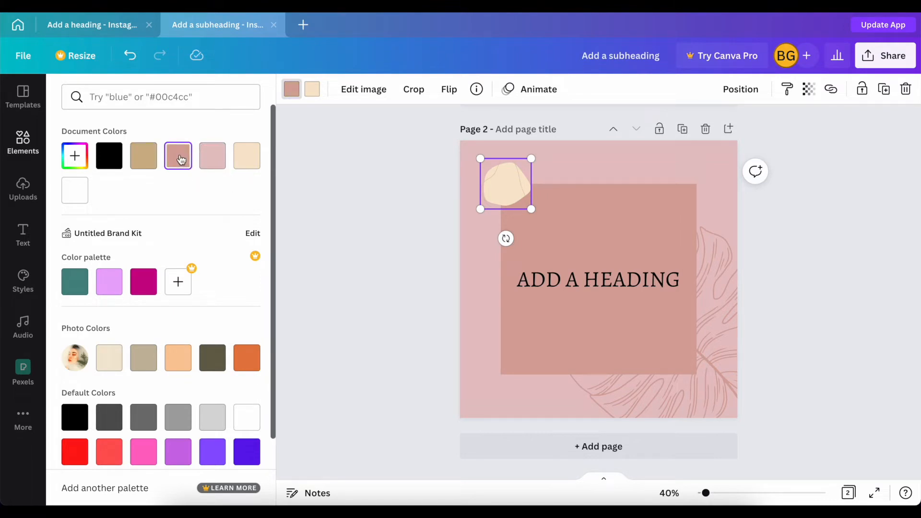
click(309, 91)
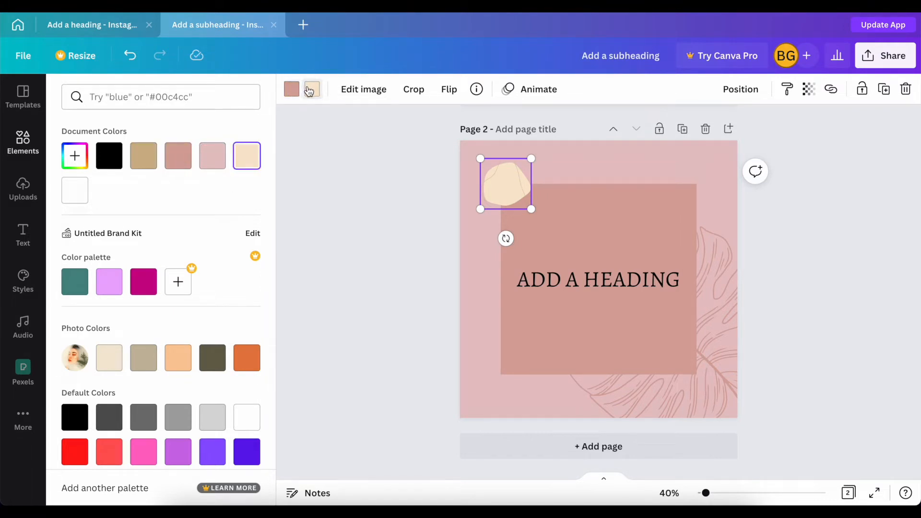
click(76, 158)
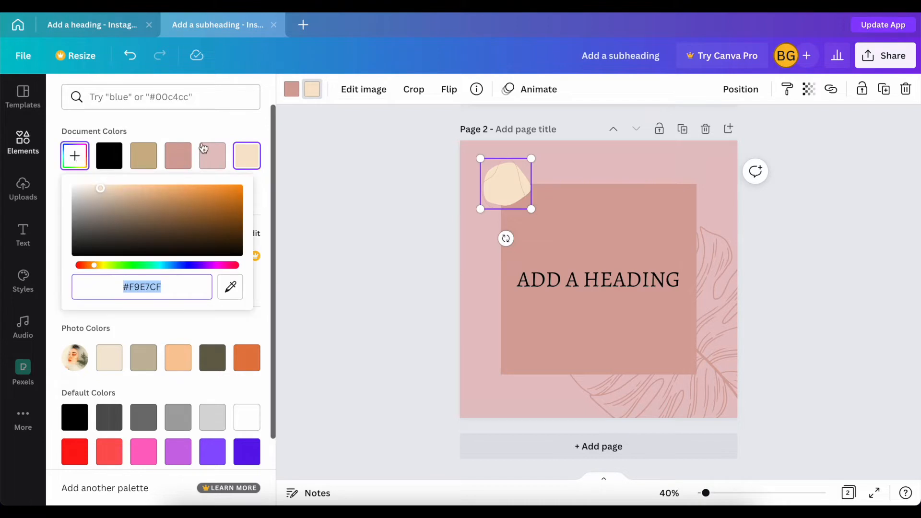
click(213, 157)
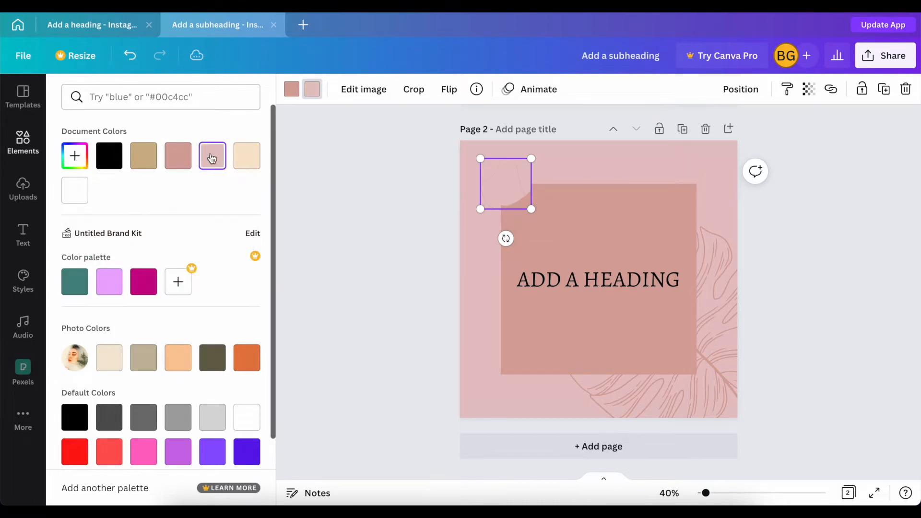
click(73, 161)
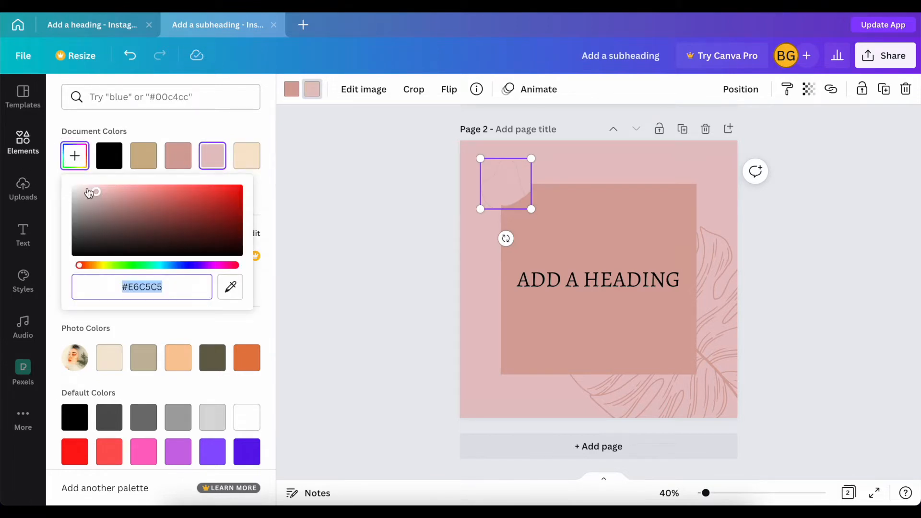
click(83, 192)
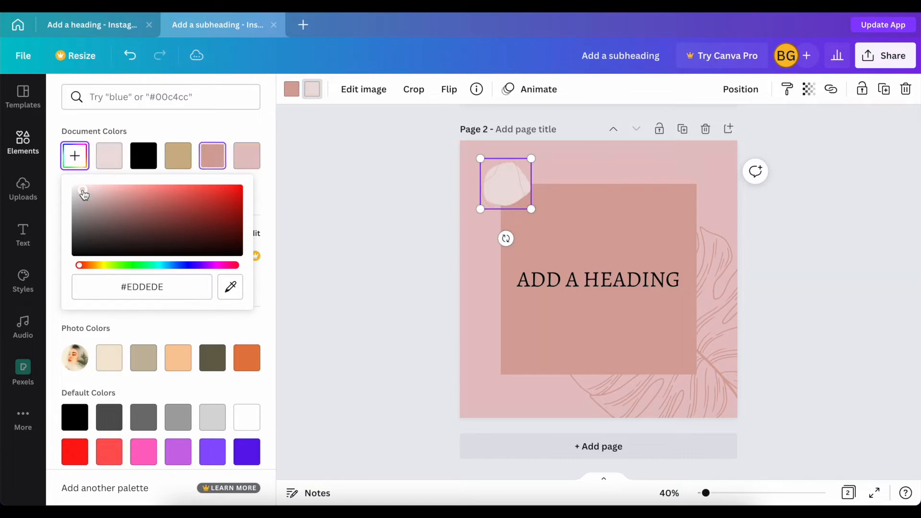
click(430, 377)
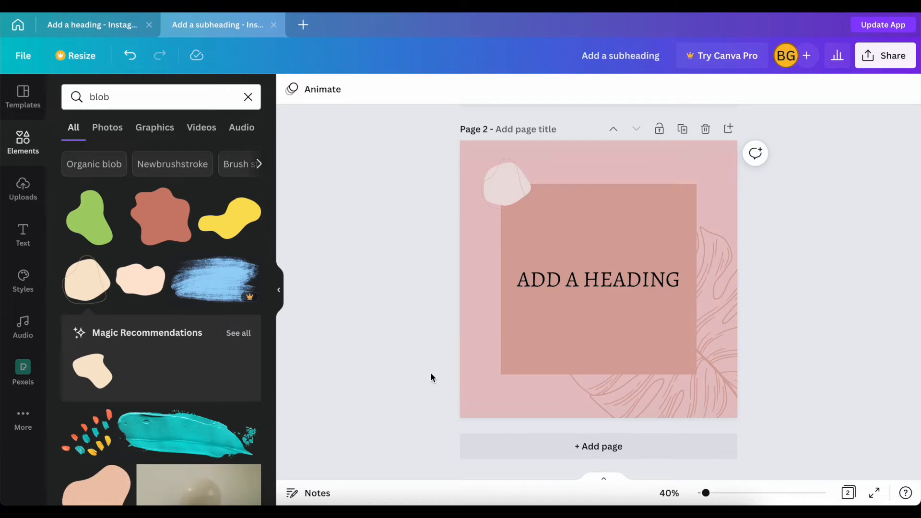
Step: Add a third page and place the recently used monstera line leaf, tilted to the right, in its lower-left corner
click(567, 455)
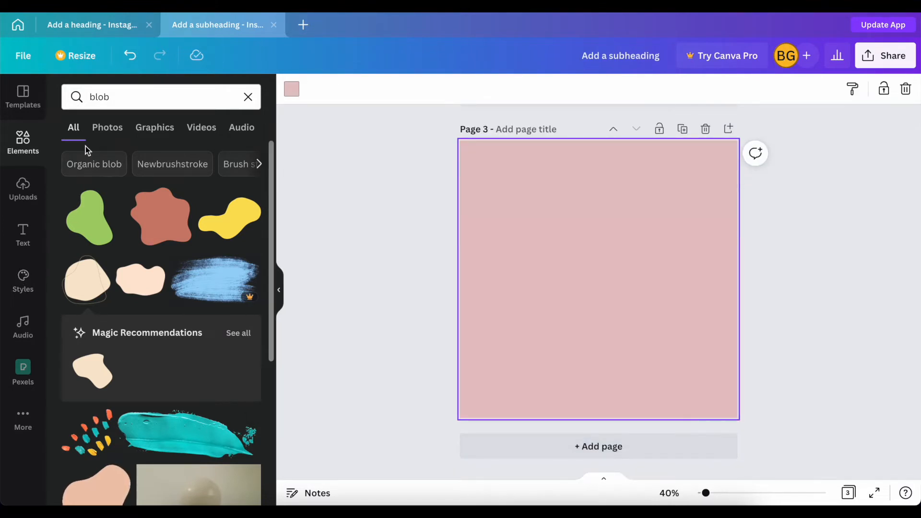
click(248, 97)
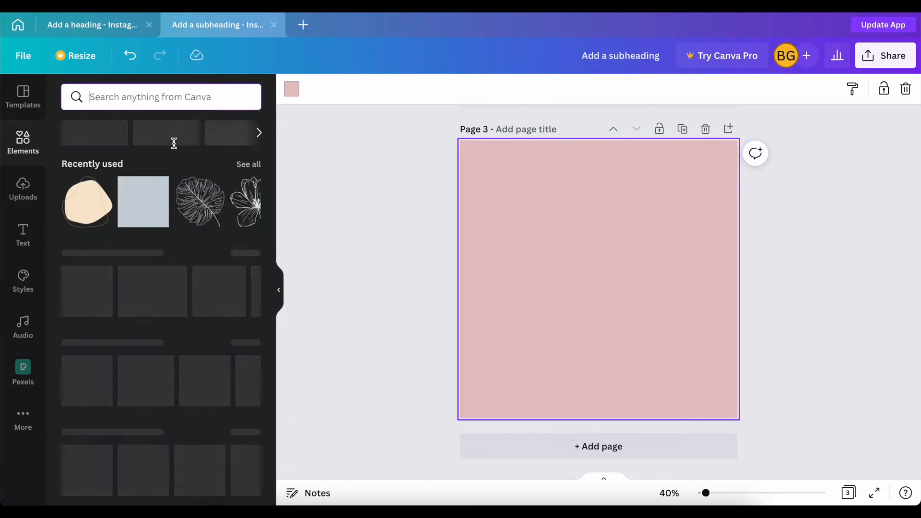
click(188, 212)
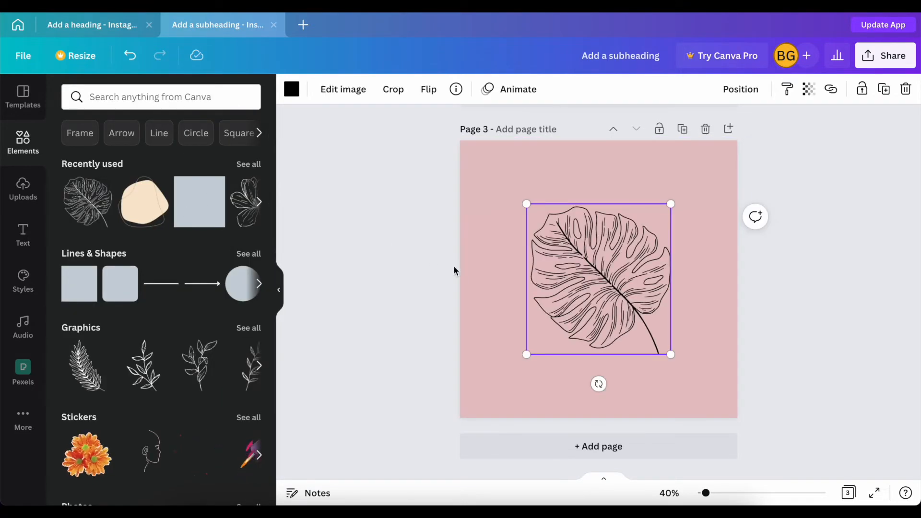
drag(600, 385, 495, 304)
drag(584, 286, 468, 369)
Step: Change page 3's background color to white and return to the elements library
click(291, 88)
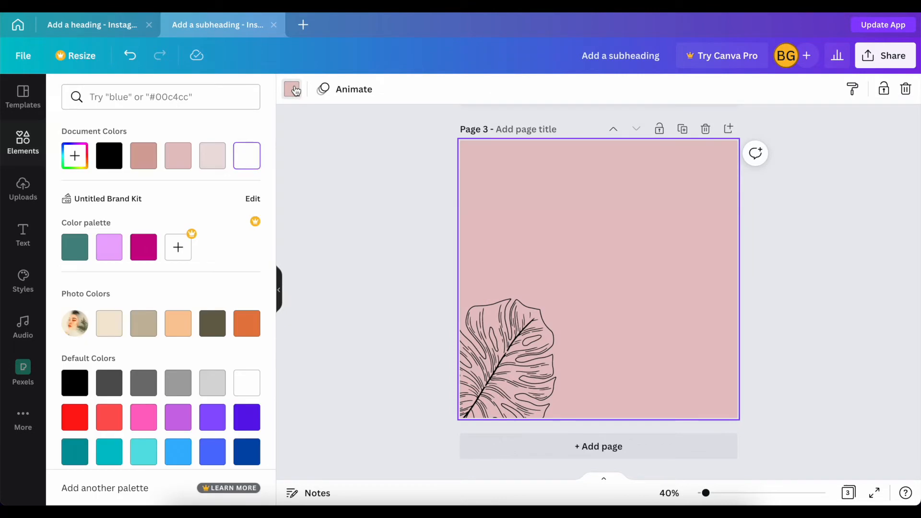
click(246, 154)
click(22, 143)
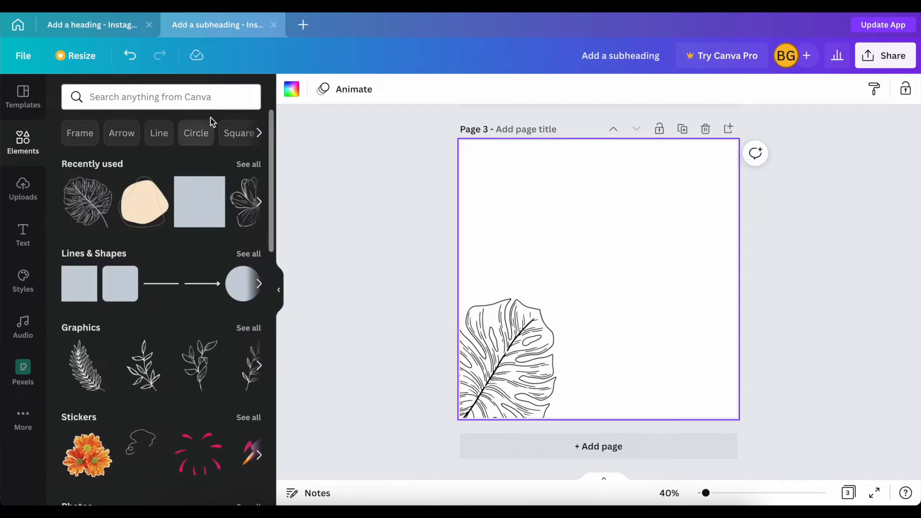
Step: Search the graphics for "leaf", try the green watercolor monstera leaf on page 3 and delete it
click(209, 96)
text(leaf)
key(Return)
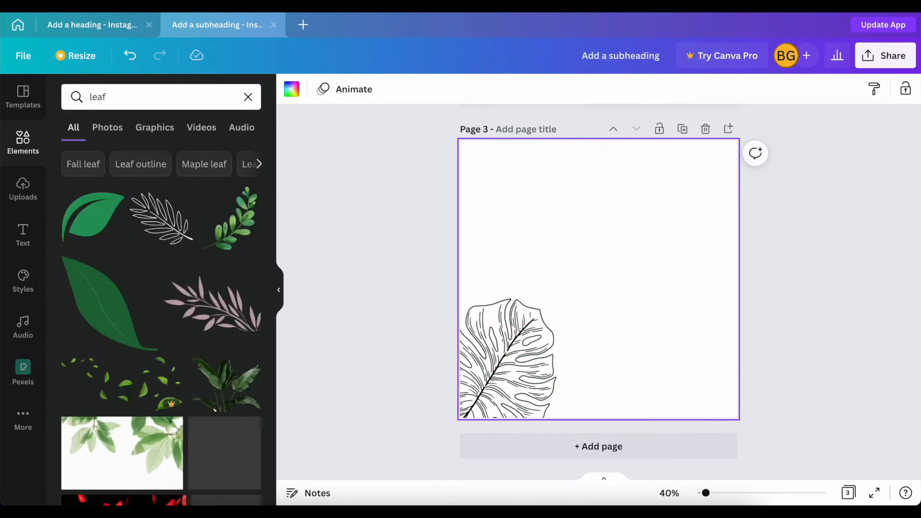
scroll(184, 329, down, 2)
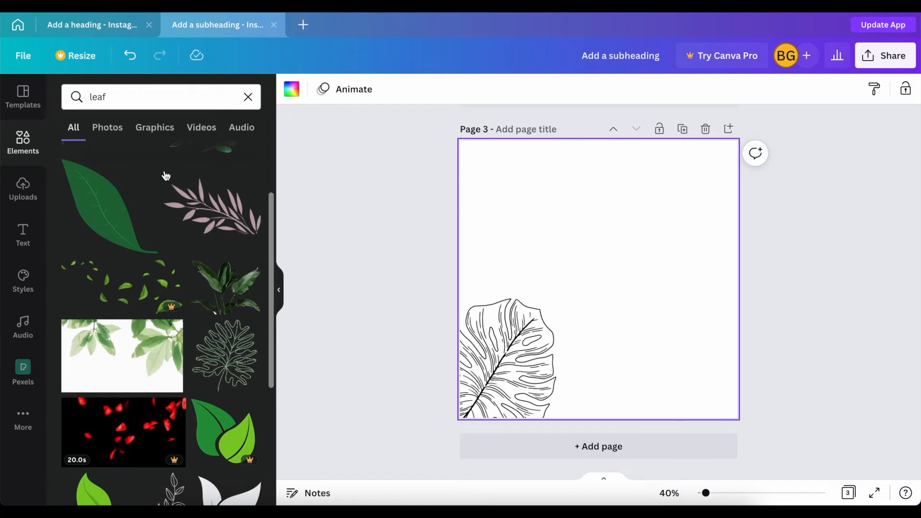
click(163, 133)
scroll(172, 302, down, 3)
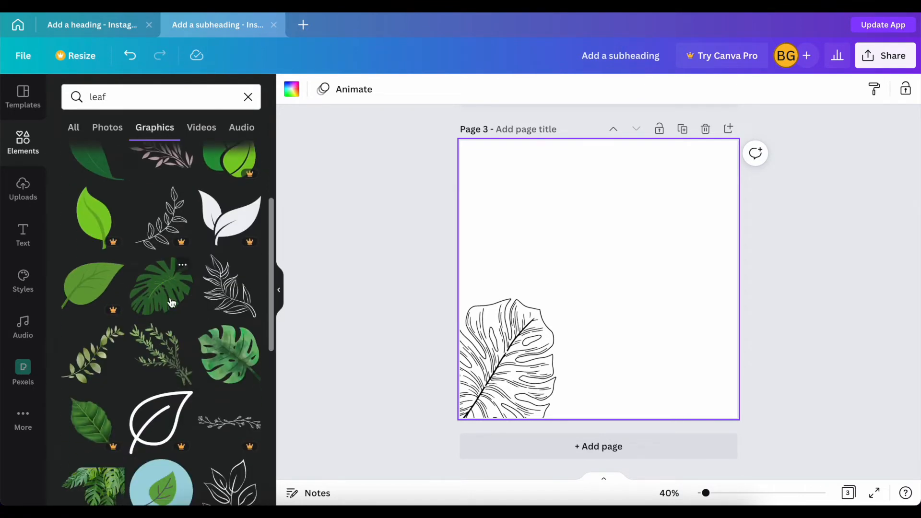
click(232, 368)
key(Delete)
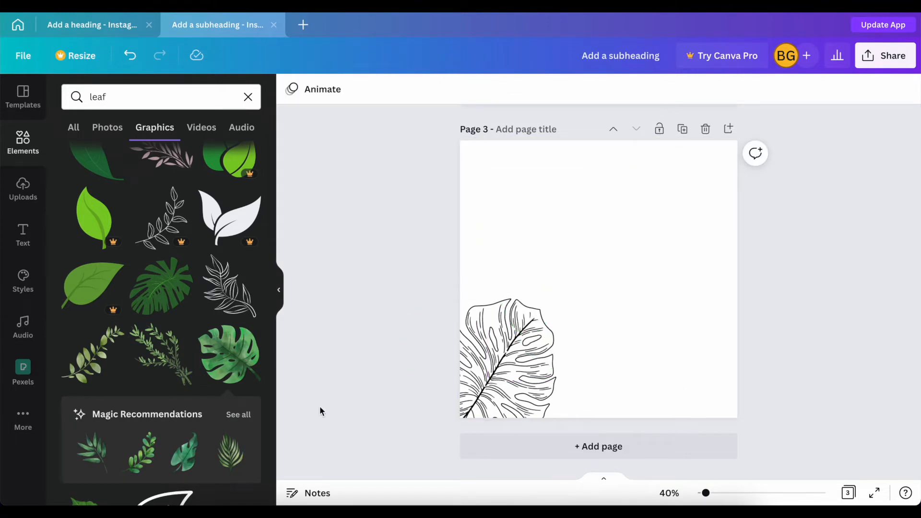
Step: Try the flat dark green leaf over the line leaf in page 3's lower-left corner and delete it
click(150, 287)
drag(598, 278, 473, 387)
drag(531, 332, 548, 311)
key(Delete)
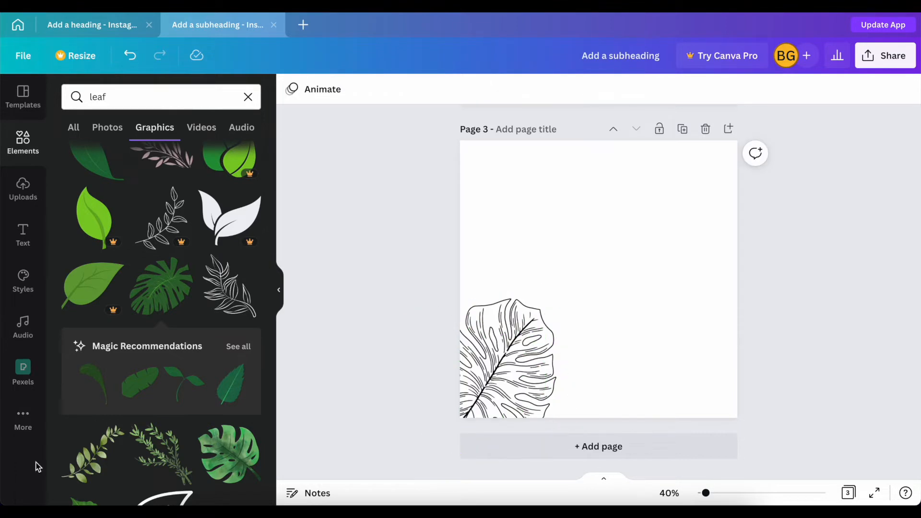
Step: Browse the remaining leaf graphics for one that could accompany the line leaf on page 3
scroll(152, 421, down, 5)
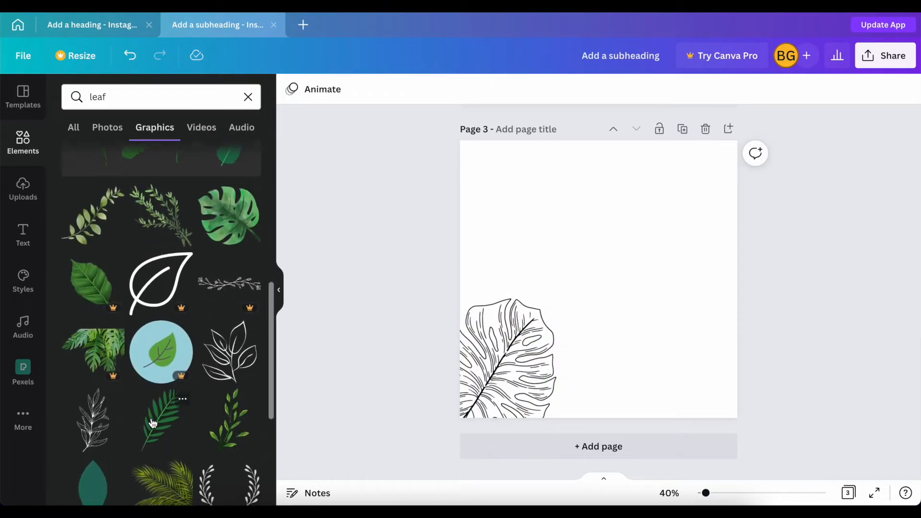
scroll(152, 422, down, 5)
scroll(152, 422, down, 6)
scroll(152, 421, down, 2)
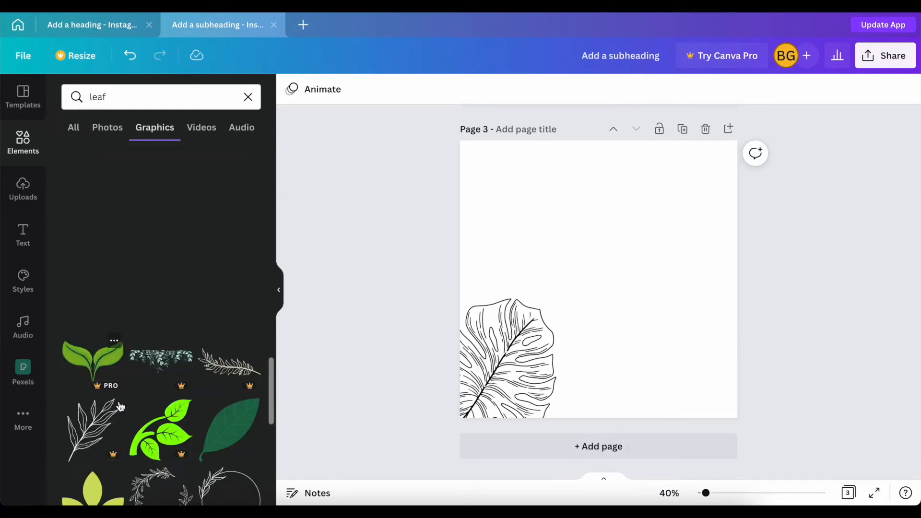
scroll(147, 430, down, 3)
scroll(146, 434, down, 2)
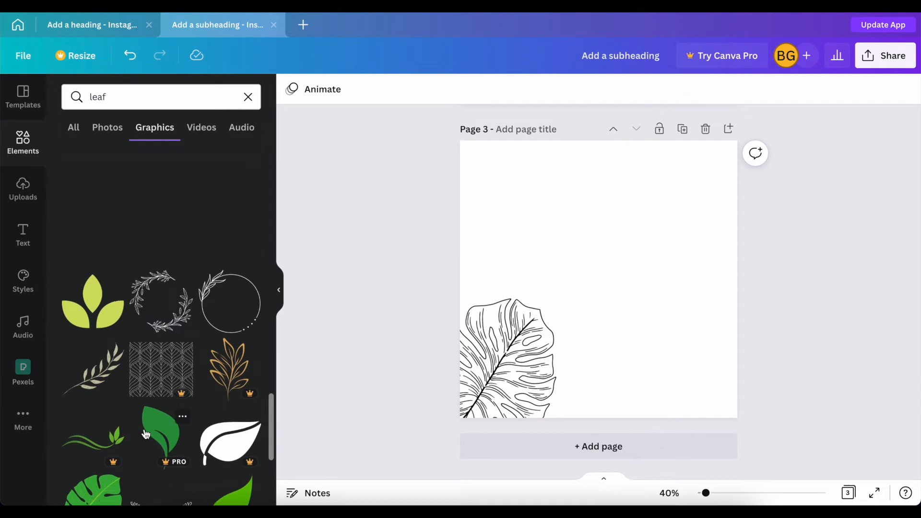
scroll(146, 434, down, 1)
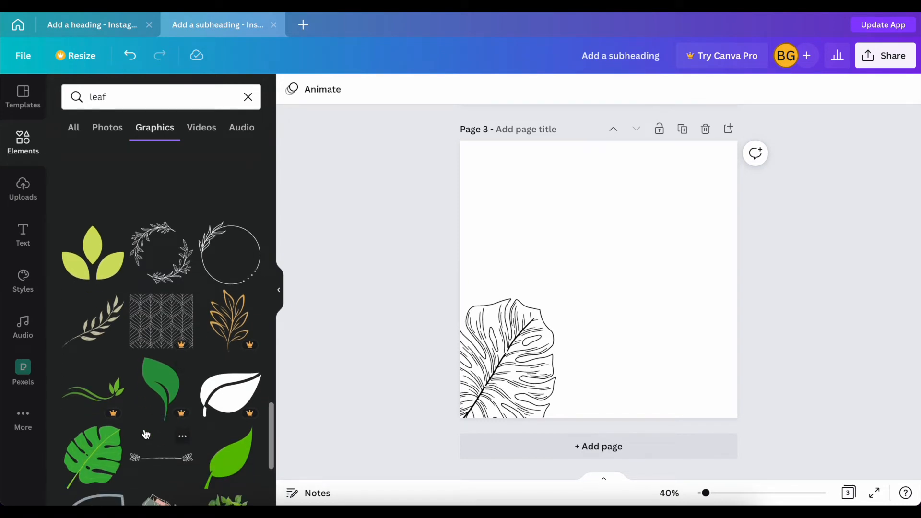
Step: Search the graphics for "blob", add the green blob and enlarge it over the line leaf in page 3's lower-left corner
click(169, 99)
click(36, 102)
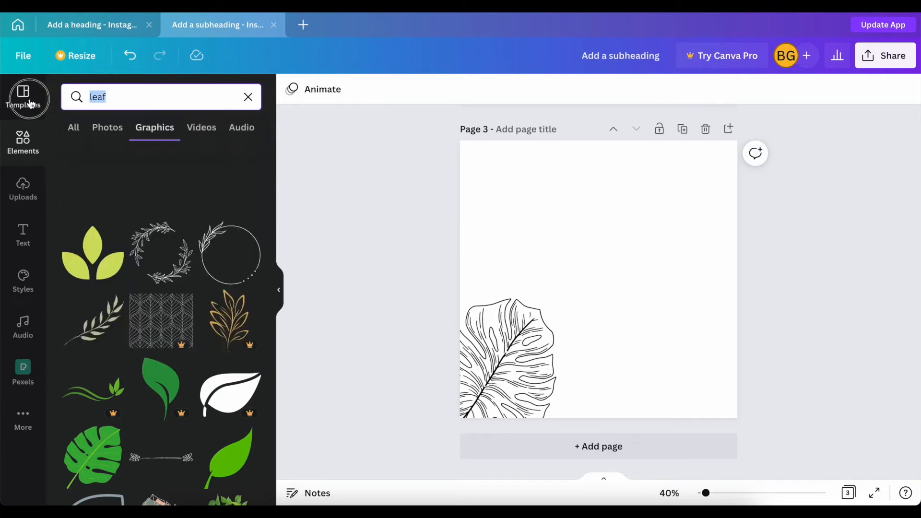
text(blob)
key(Return)
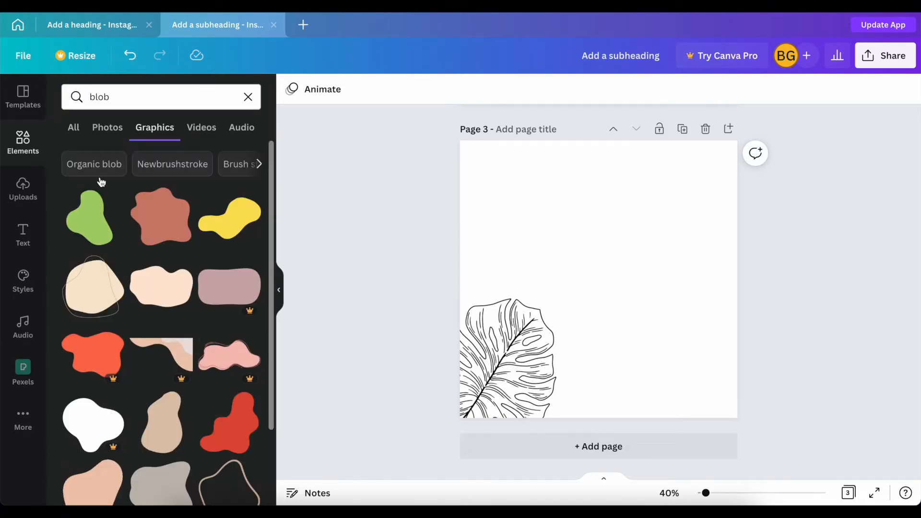
click(97, 220)
drag(619, 292, 500, 388)
drag(451, 435, 404, 484)
drag(481, 372, 500, 358)
Step: Send the green blob behind the line leaf and fill it with the teal brand kit color
click(743, 91)
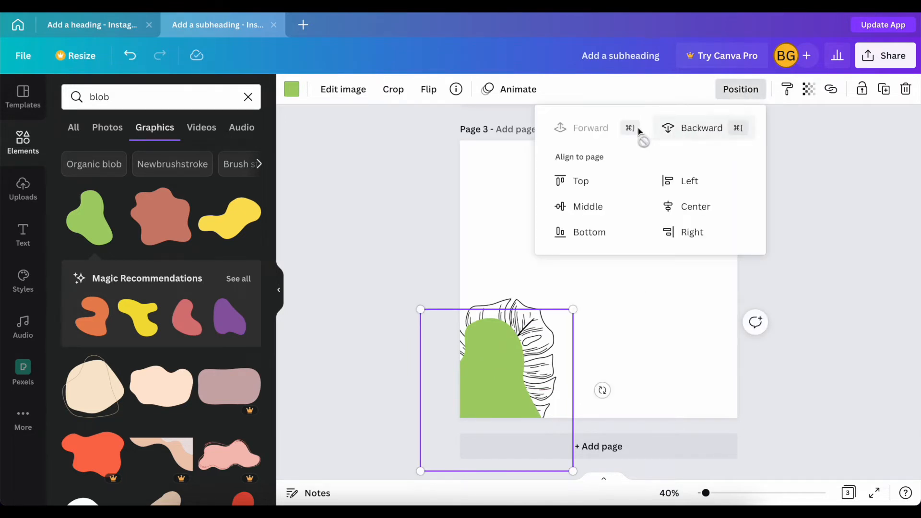
click(673, 129)
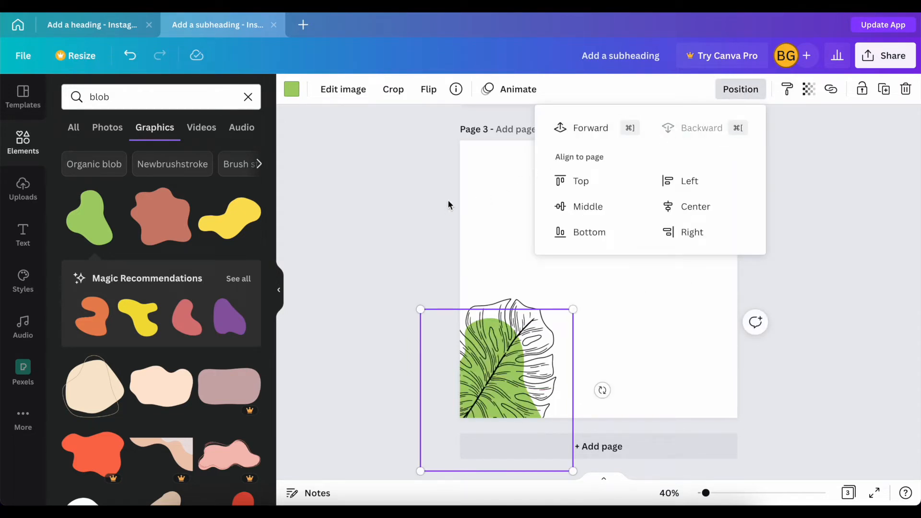
click(290, 91)
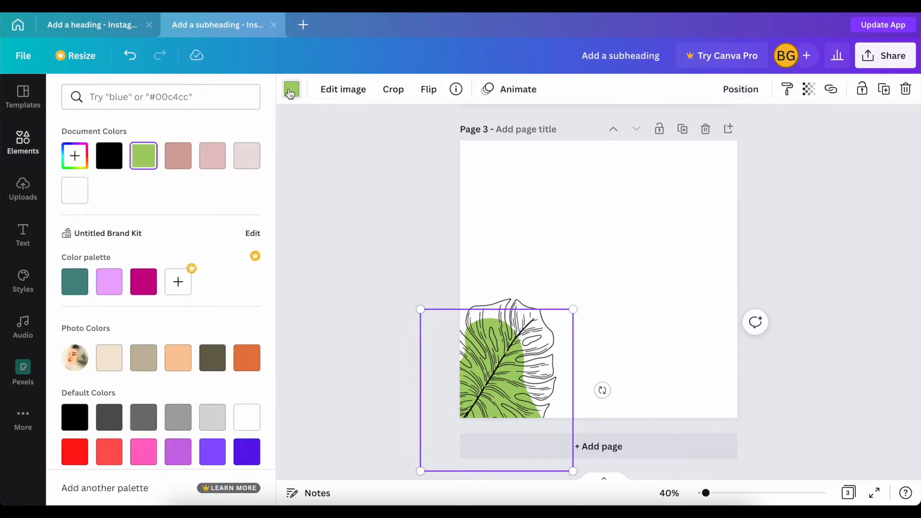
click(75, 287)
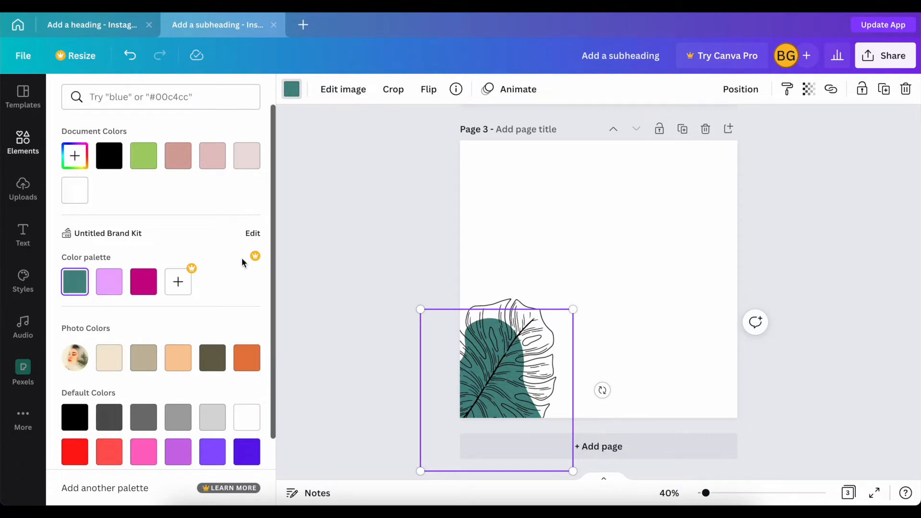
Step: Recolor the line leaf on page 3 to the light grayish teal #98AFAD
click(533, 298)
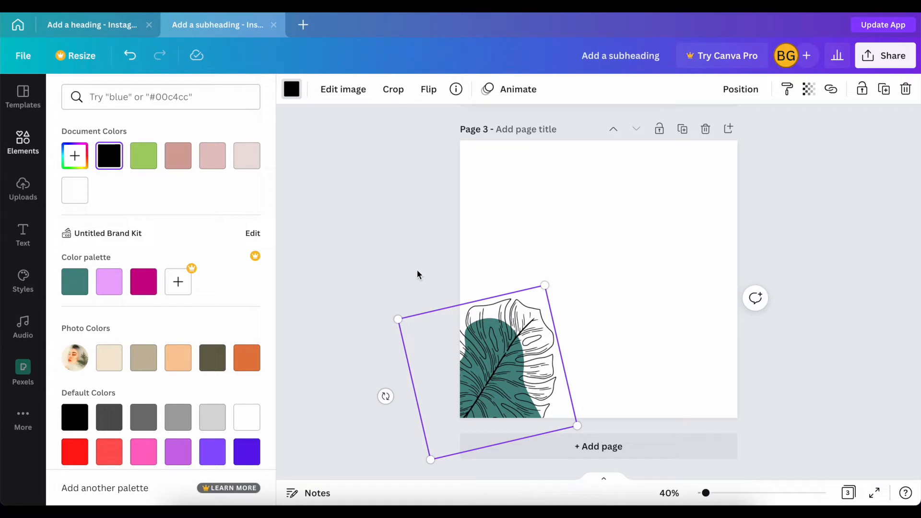
click(82, 277)
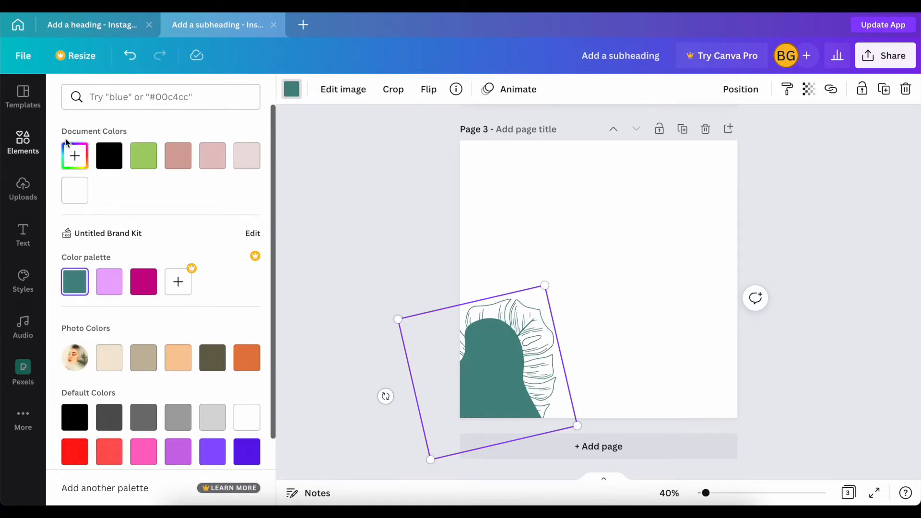
click(74, 154)
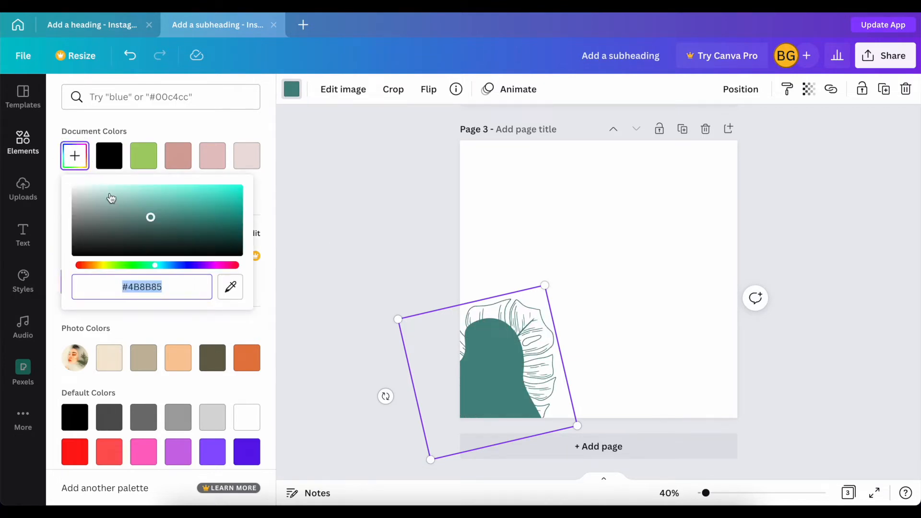
click(128, 219)
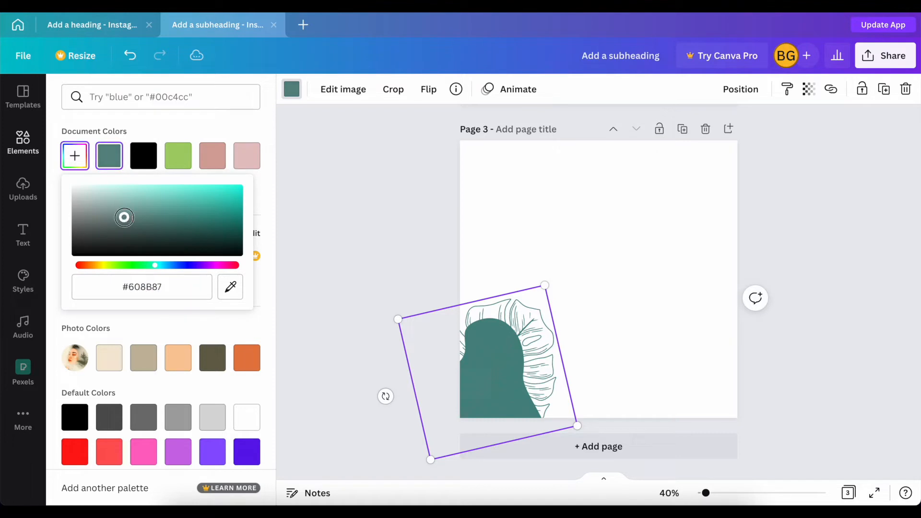
click(114, 217)
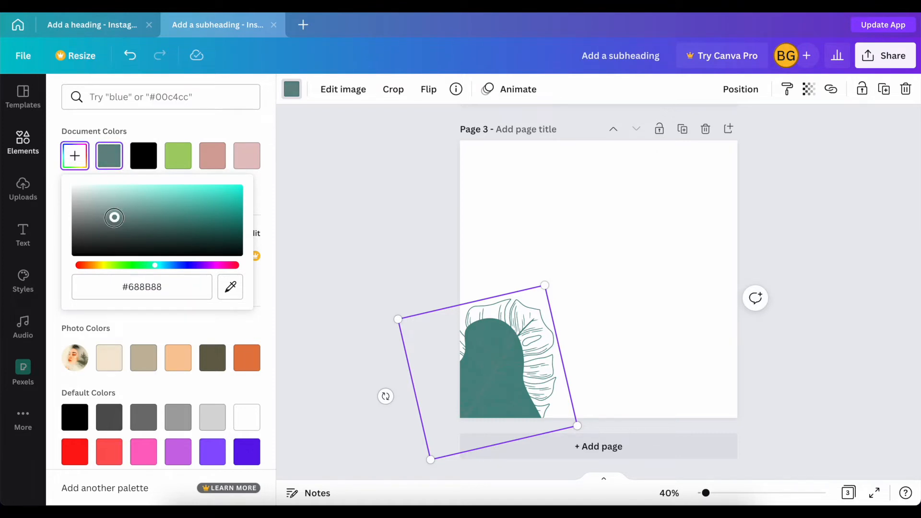
mouse_move(110, 218)
mouse_down()
mouse_move(136, 215)
mouse_move(77, 215)
mouse_move(103, 218)
mouse_move(117, 237)
mouse_move(107, 219)
mouse_move(97, 229)
mouse_move(94, 211)
mouse_up()
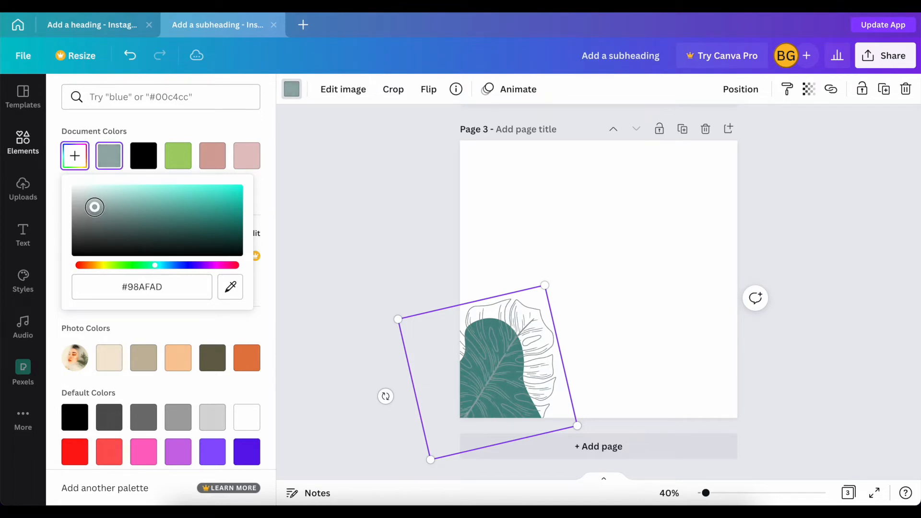
click(261, 220)
click(302, 220)
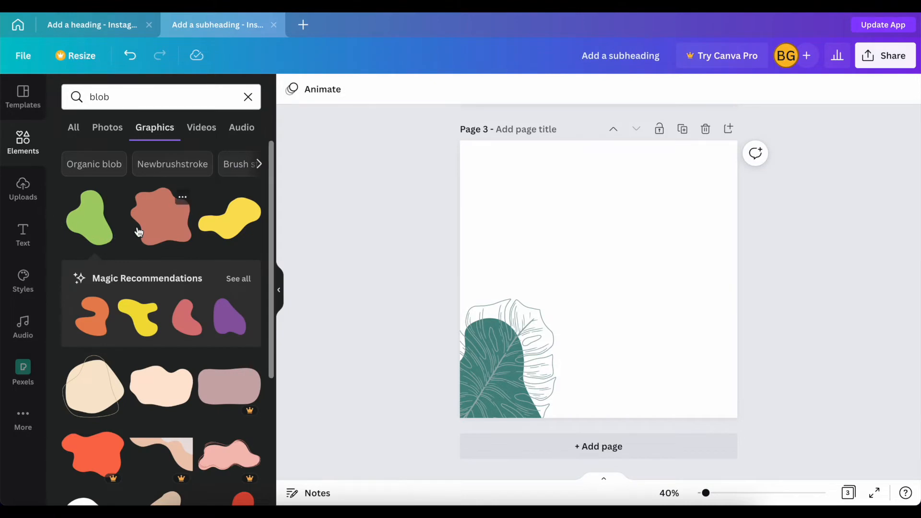
Step: Add the orange and coral blobs from the recommended graphics to page 3 and place them overlapping in the upper-right corner
scroll(151, 352, down, 1)
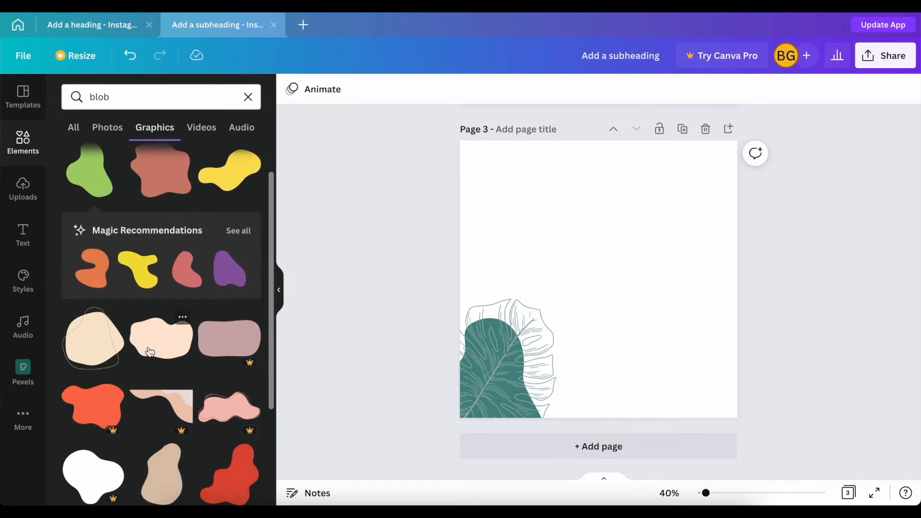
scroll(150, 321, down, 3)
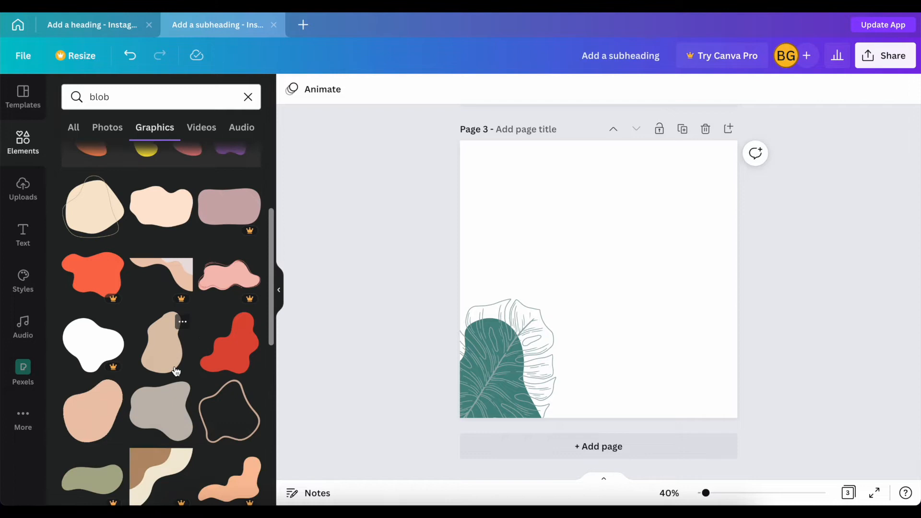
scroll(177, 376, up, 1)
scroll(177, 376, up, 2)
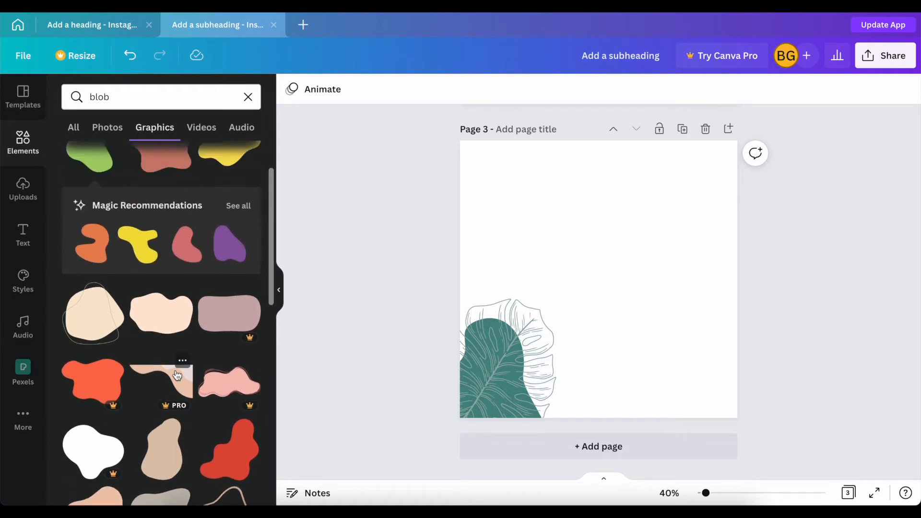
click(86, 261)
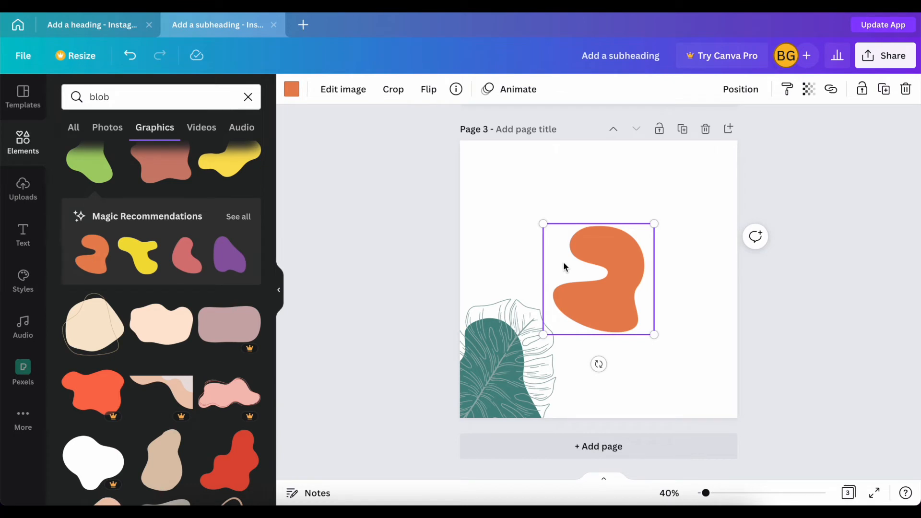
click(188, 245)
drag(602, 279, 712, 176)
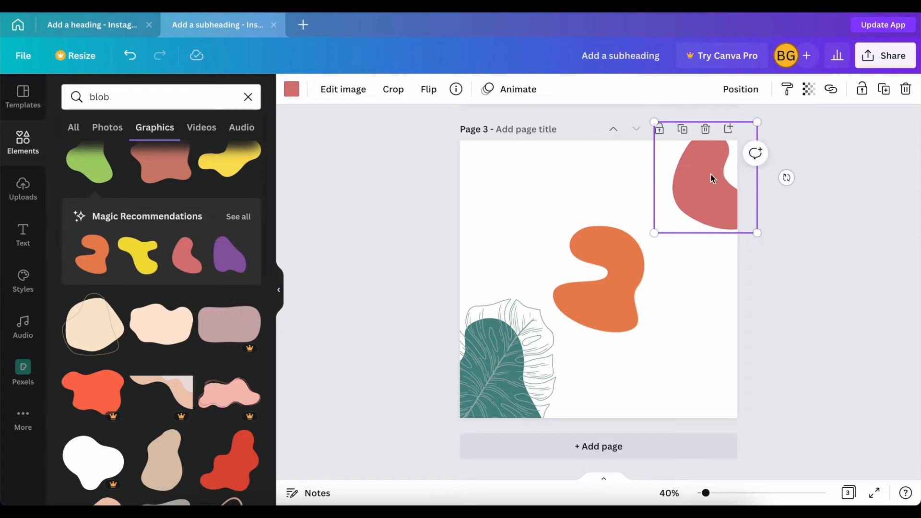
drag(647, 264, 695, 188)
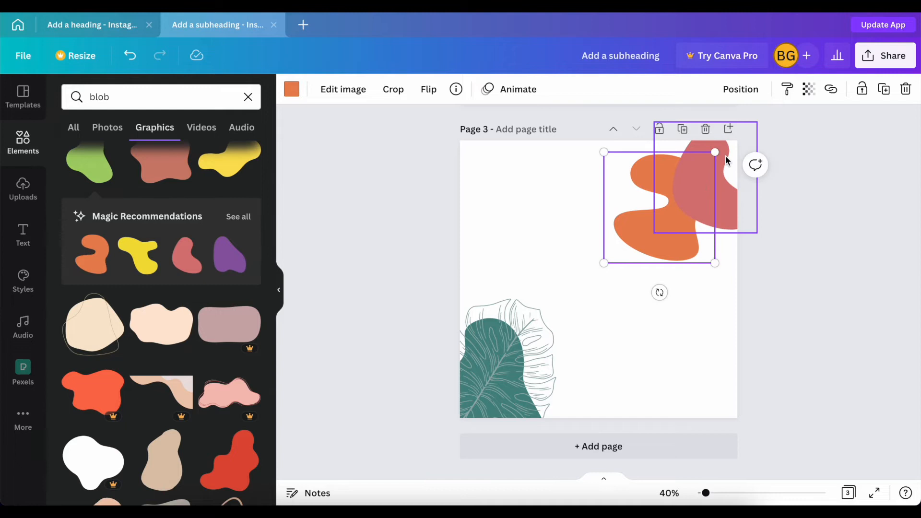
Step: Recolor the coral and orange blobs on page 3 with the dusty pink document color
click(727, 161)
click(292, 90)
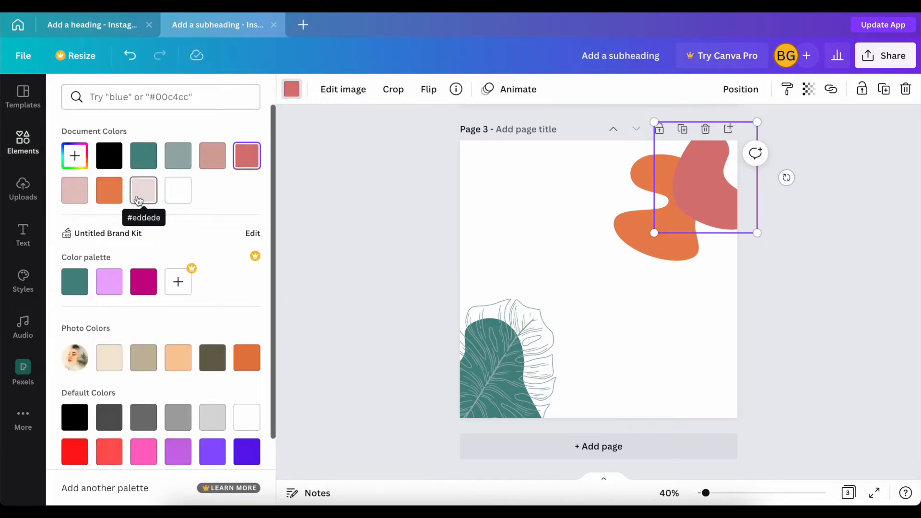
click(77, 196)
click(626, 237)
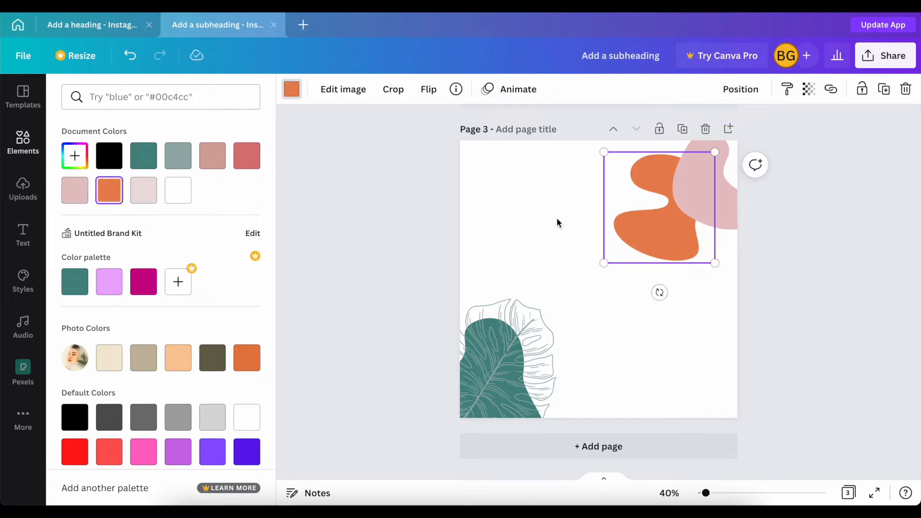
click(76, 194)
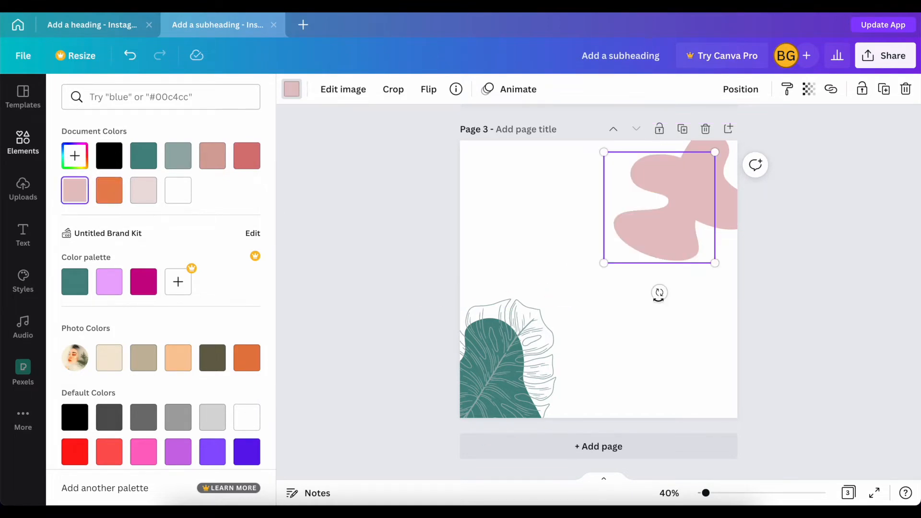
Step: Rotate the lower pink blob against page 3's right edge, then enlarge the upper one and shift it further into the corner
drag(662, 295, 701, 292)
mouse_move(680, 218)
mouse_down()
mouse_move(725, 261)
mouse_move(702, 217)
mouse_move(689, 220)
mouse_up()
drag(636, 245, 689, 279)
click(724, 174)
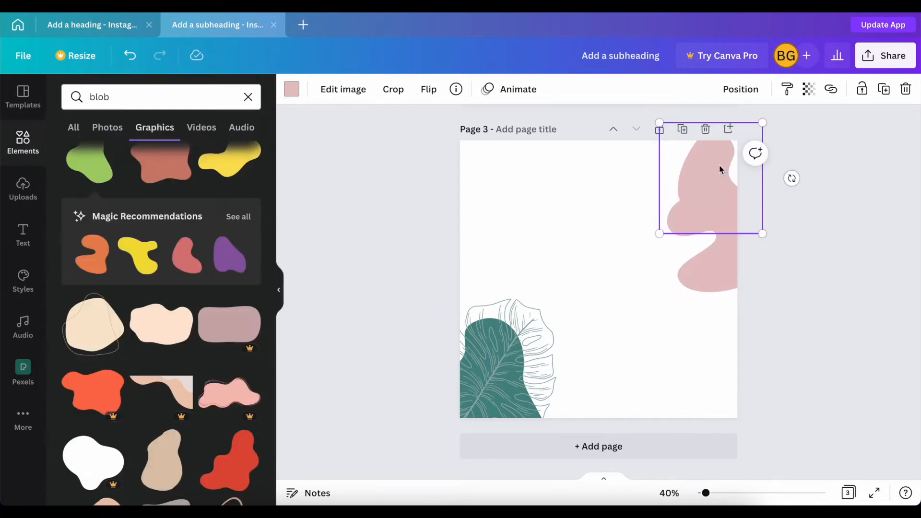
drag(659, 123, 627, 87)
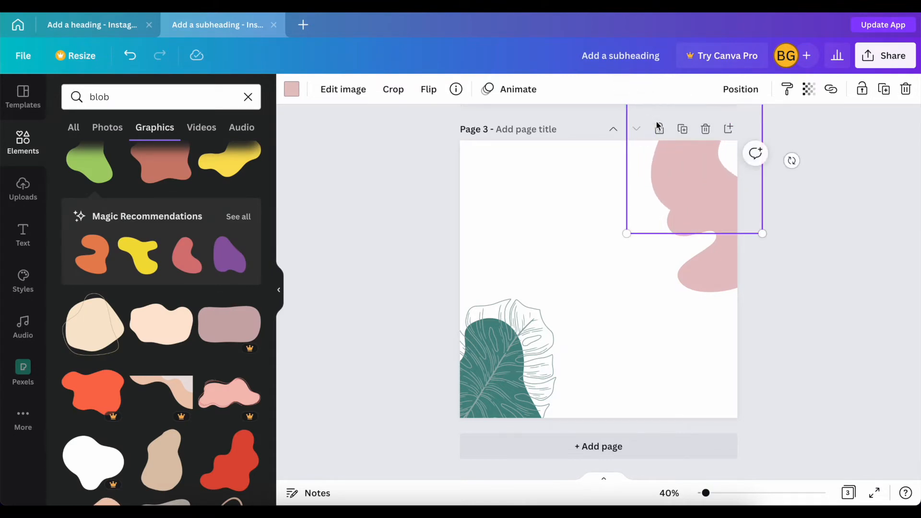
drag(671, 166, 689, 140)
click(589, 267)
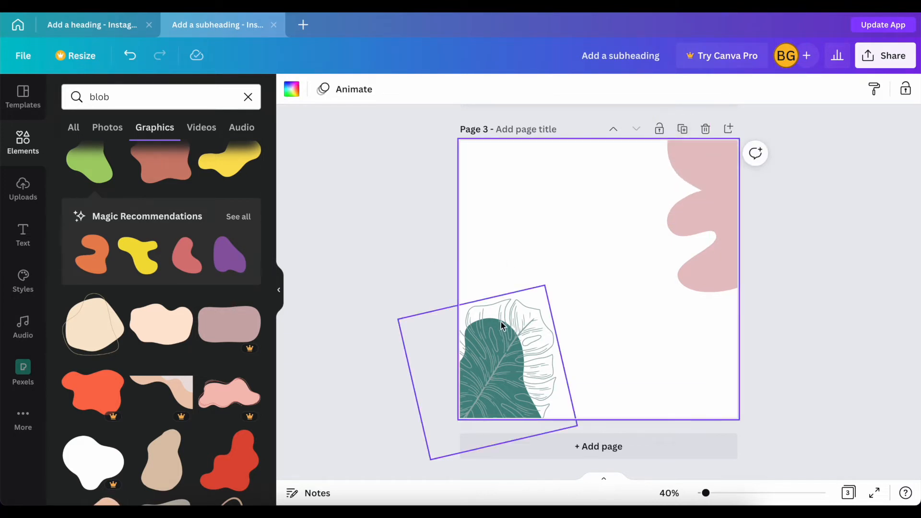
Step: Add the tan blob outline to page 3, rotate it about -58°, and place it over the lower pink blob at the right edge
scroll(222, 293, down, 3)
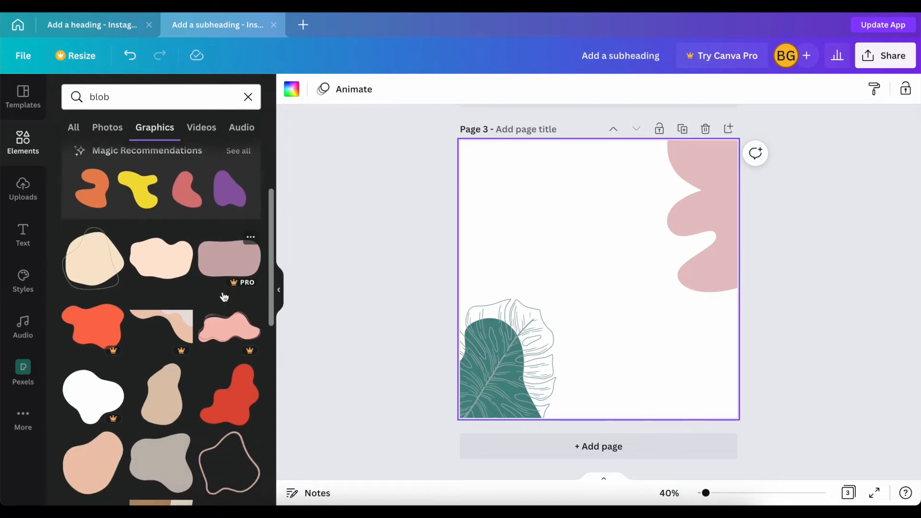
click(229, 383)
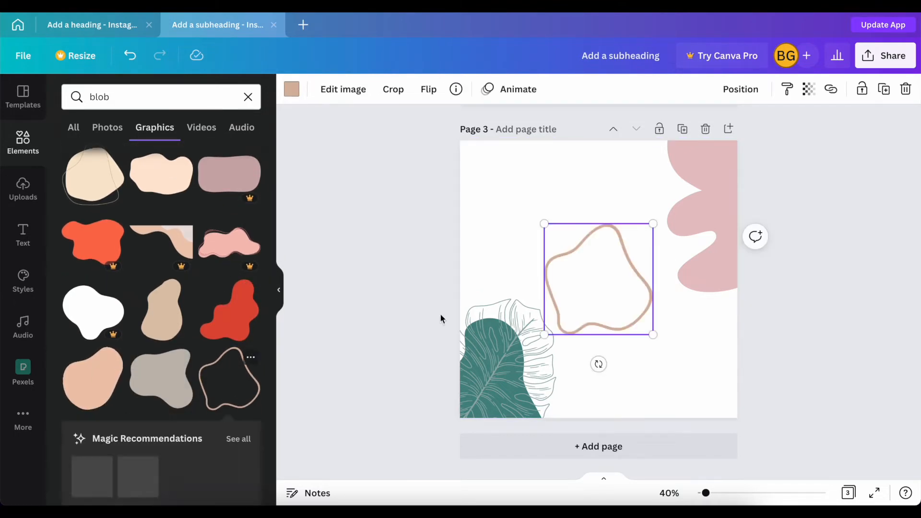
drag(629, 276, 721, 134)
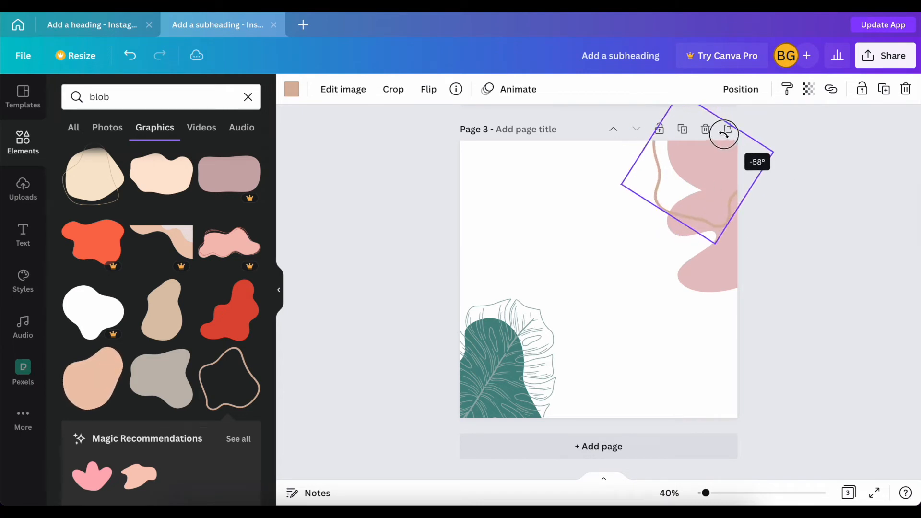
drag(685, 168, 689, 170)
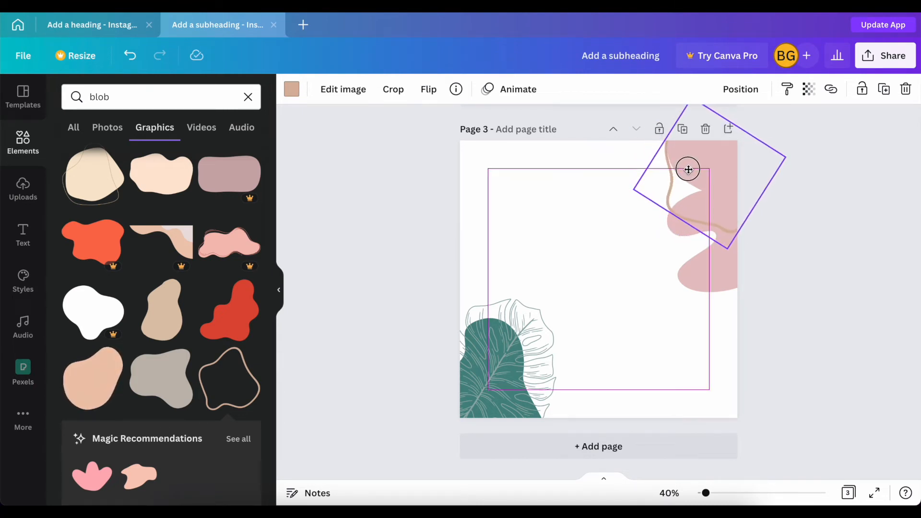
drag(688, 173, 712, 260)
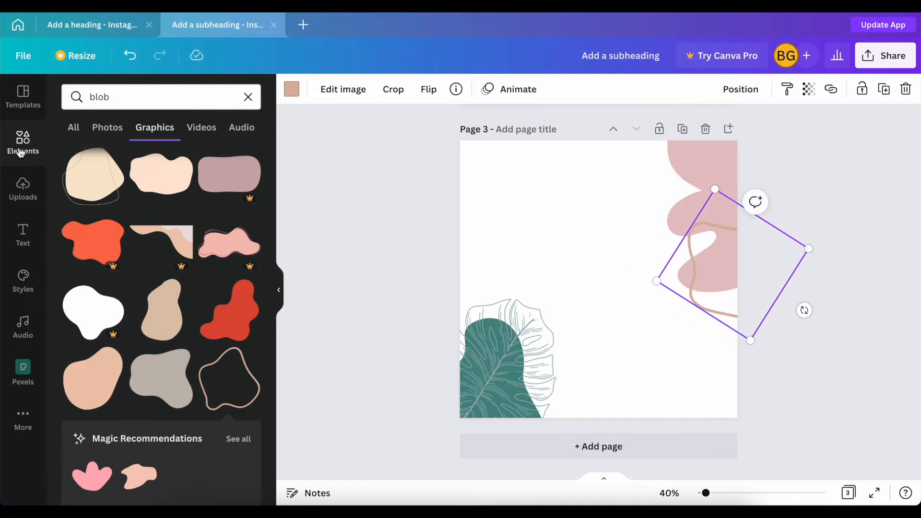
Step: Open the full collection of frames in the elements library and search it for "organic"
click(21, 151)
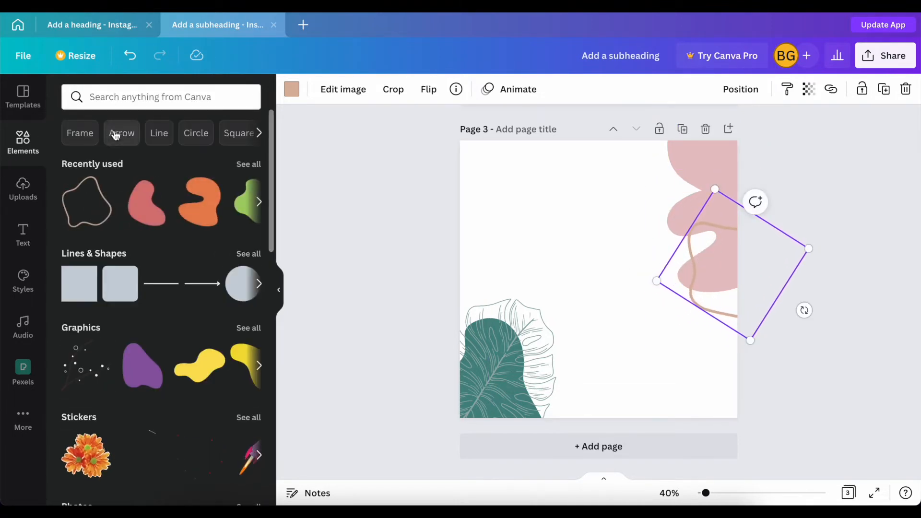
scroll(117, 304, down, 4)
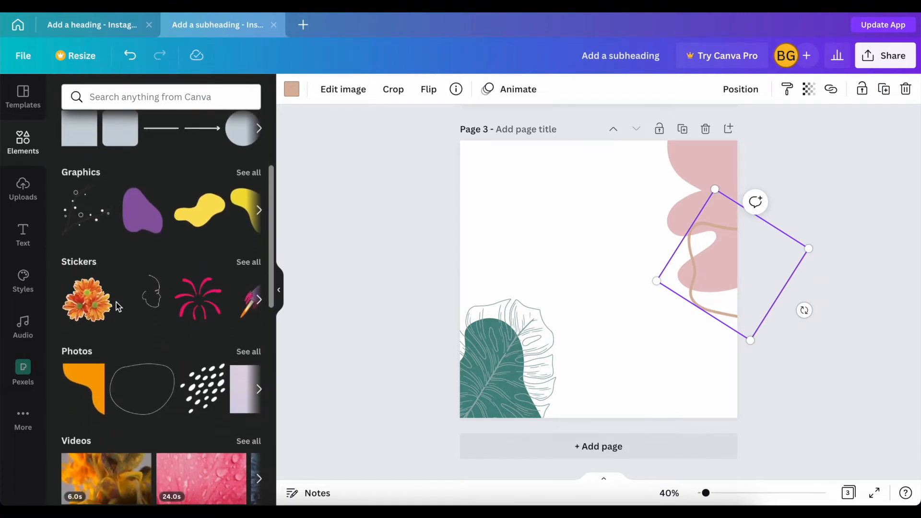
scroll(117, 305, down, 1)
scroll(117, 305, down, 1)
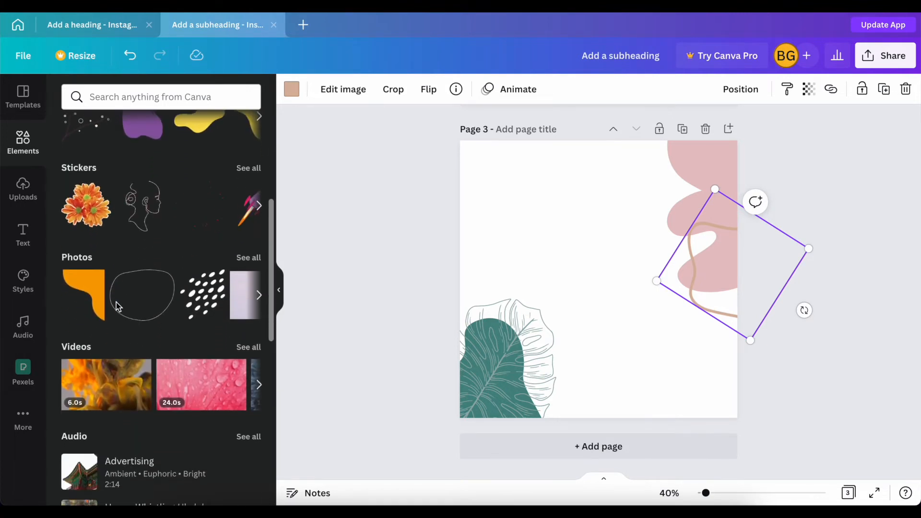
scroll(117, 306, down, 1)
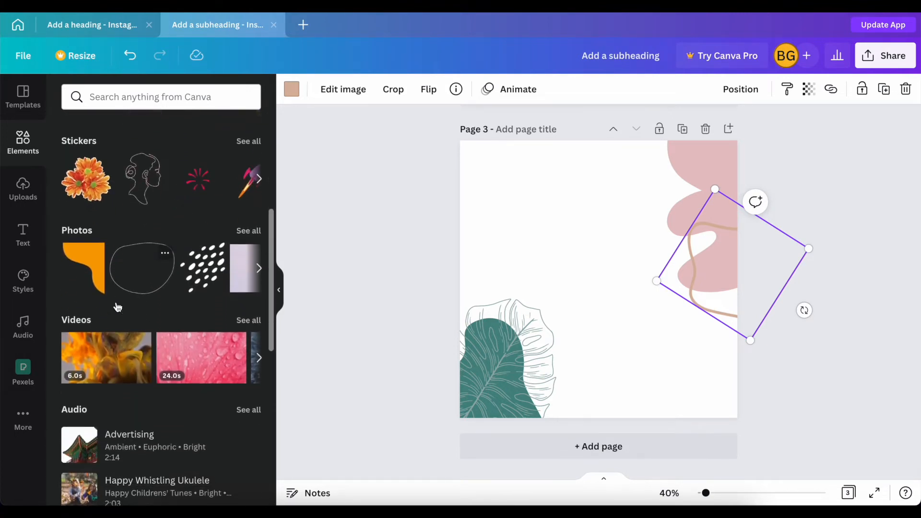
scroll(146, 360, down, 5)
scroll(146, 360, down, 5)
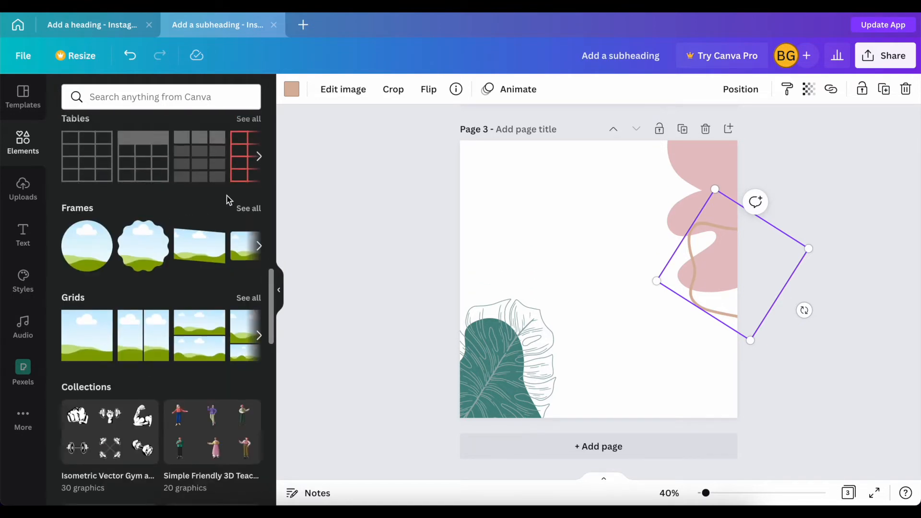
click(243, 211)
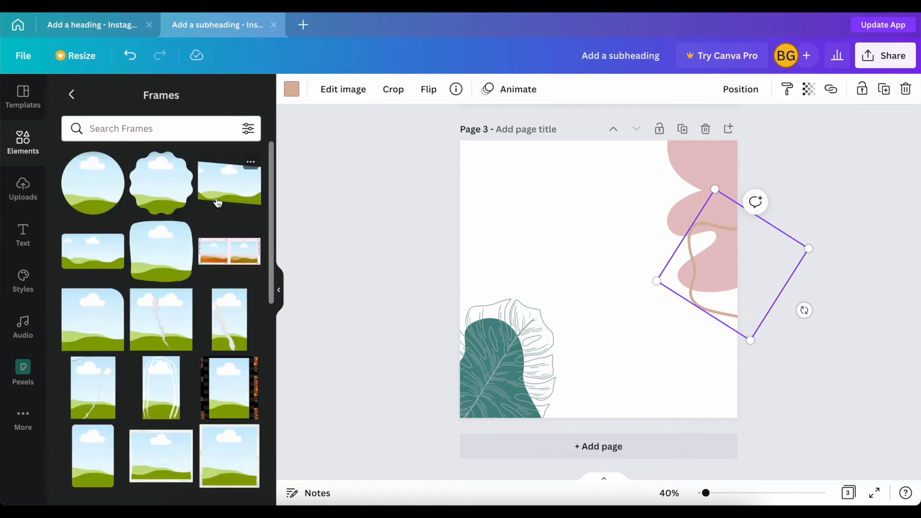
click(120, 130)
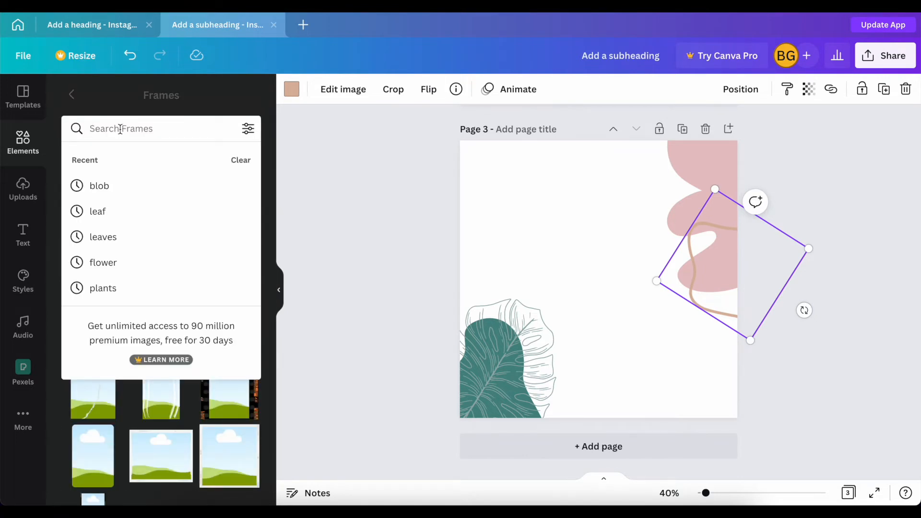
text(organic)
key(Return)
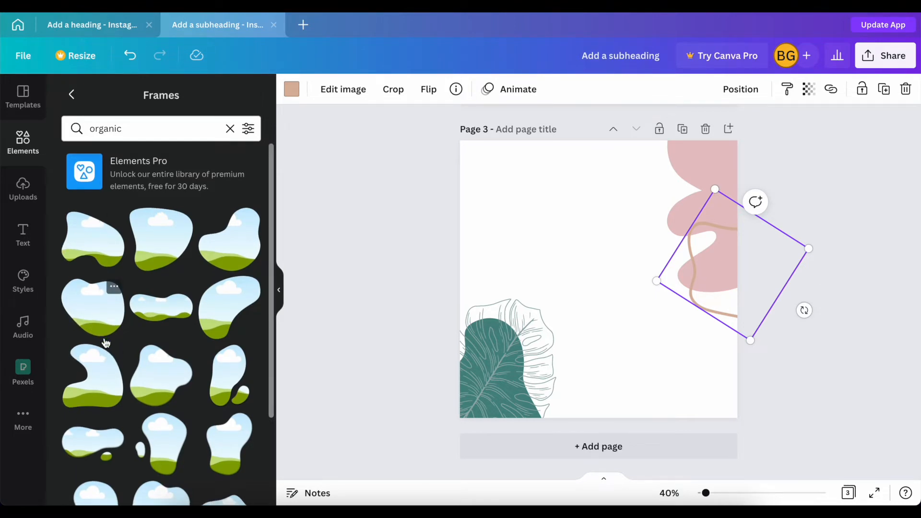
Step: Browse the organic frames and add the rounded, heart-like one to page 3
scroll(106, 342, down, 2)
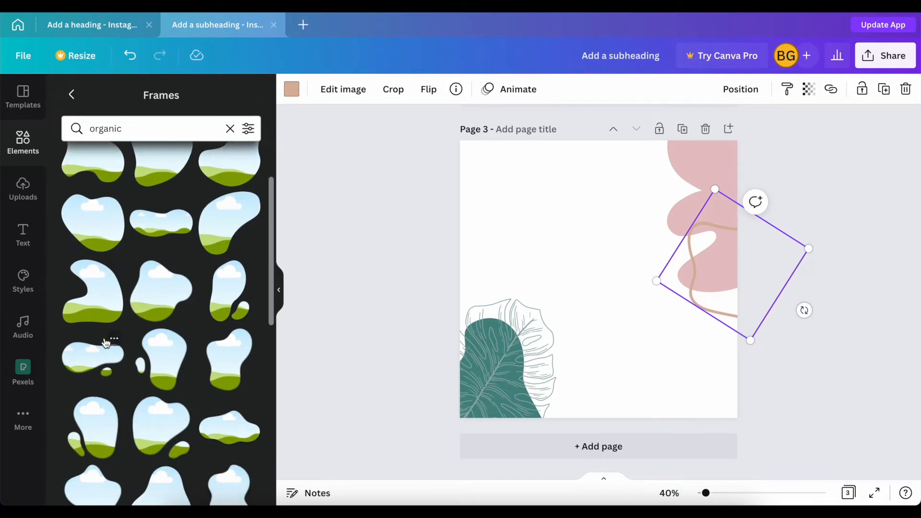
scroll(190, 322, up, 1)
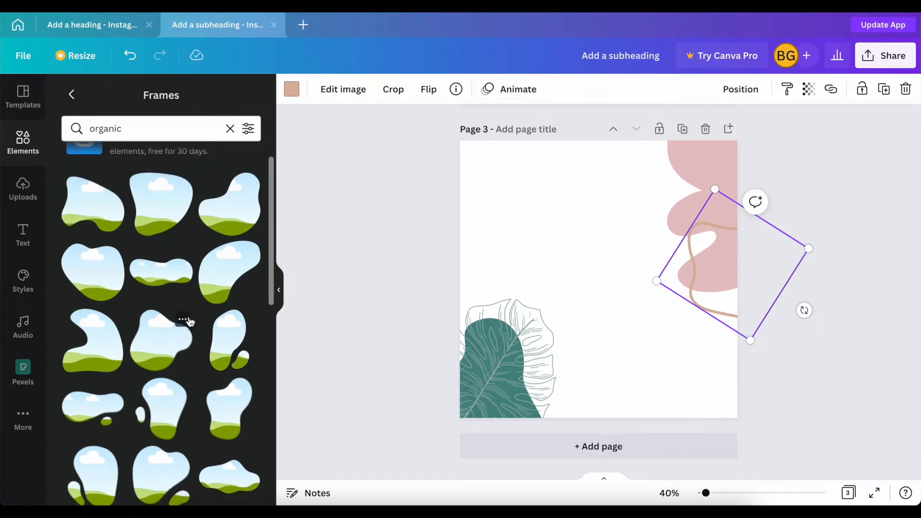
scroll(196, 294, down, 4)
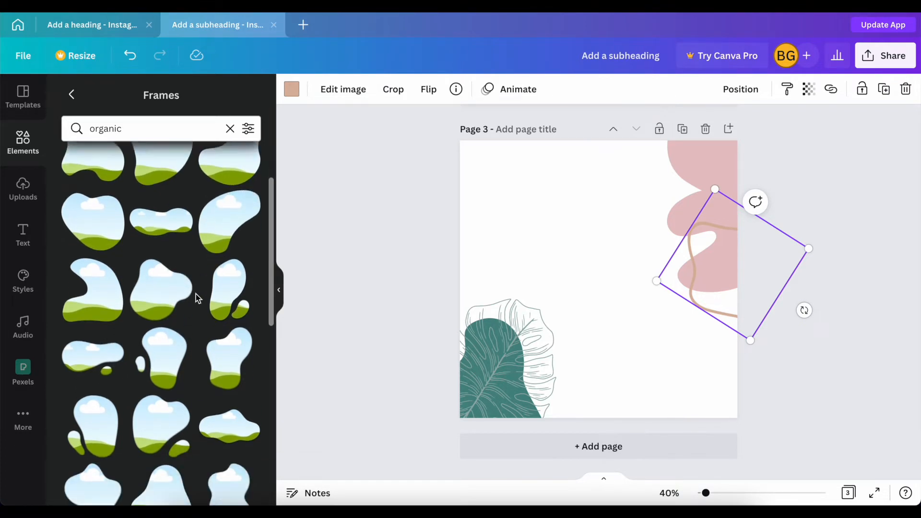
scroll(196, 294, down, 2)
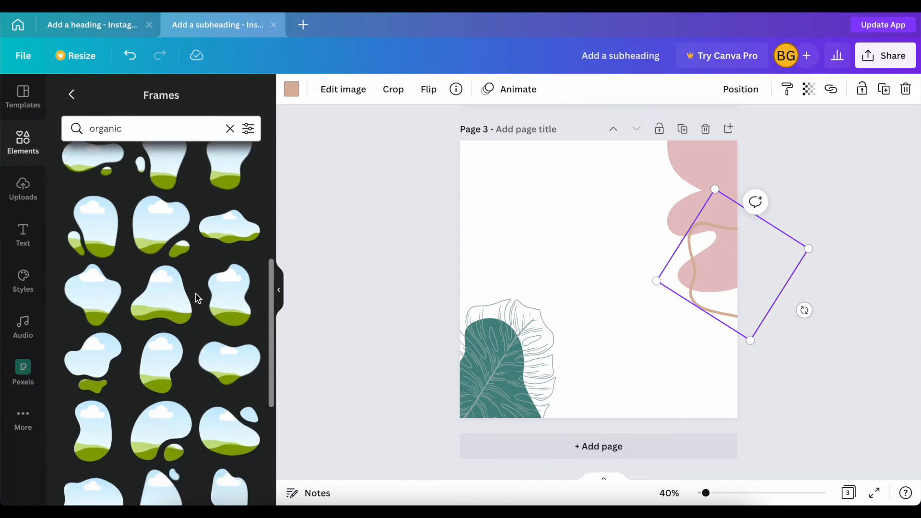
scroll(196, 298, down, 4)
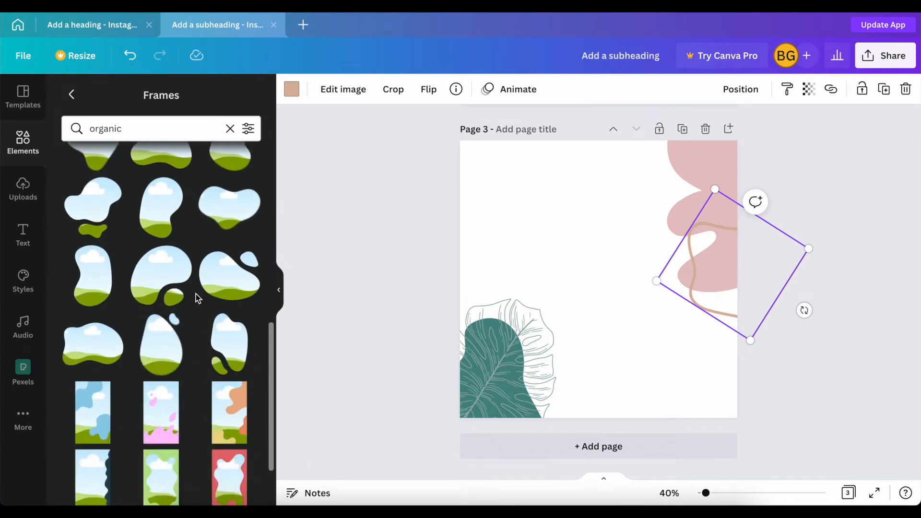
scroll(196, 294, up, 7)
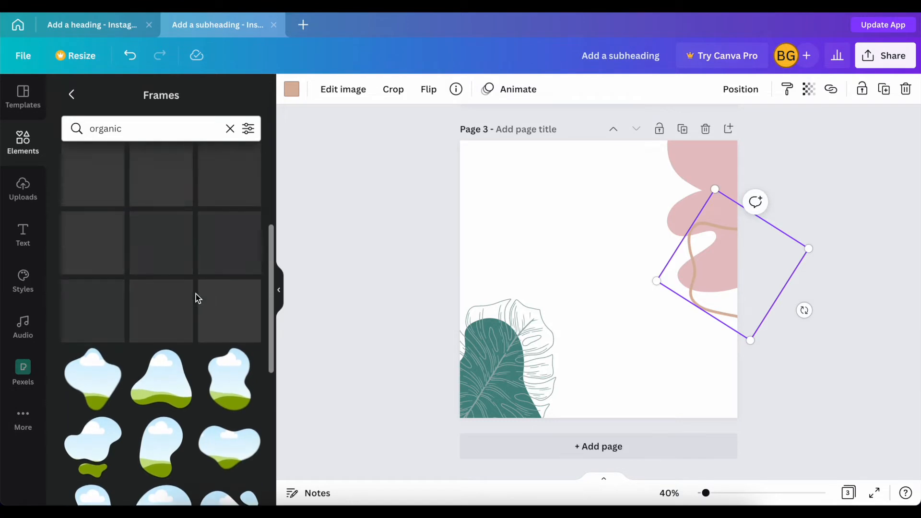
scroll(195, 298, up, 1)
scroll(181, 301, up, 3)
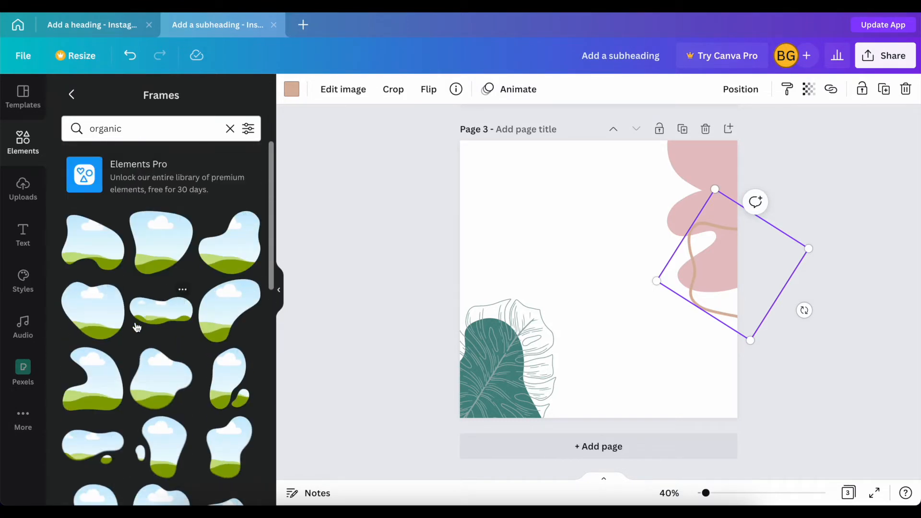
click(97, 318)
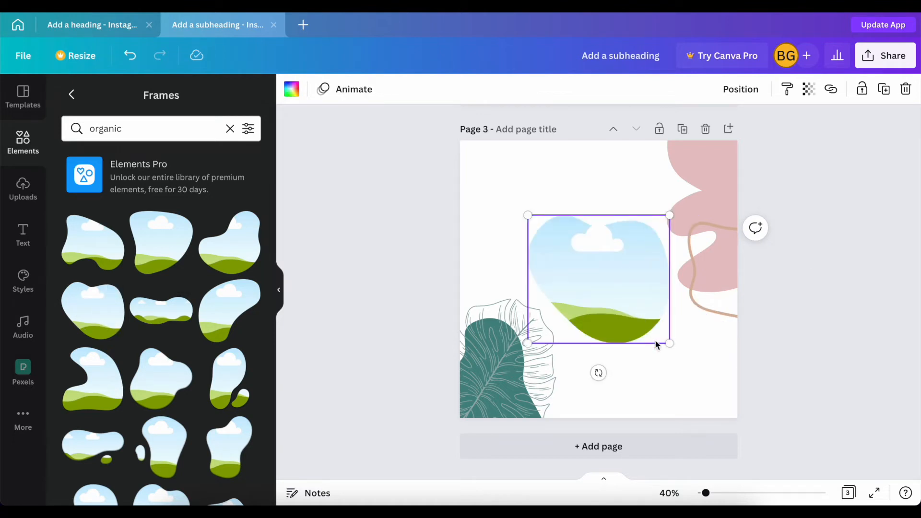
Step: Enlarge the organic photo frame and position it in the middle of page 3, between the leaf and the pink blobs
drag(670, 343, 711, 380)
drag(637, 306, 613, 292)
mouse_move(614, 300)
mouse_down()
mouse_move(612, 290)
mouse_move(621, 299)
mouse_up()
click(448, 255)
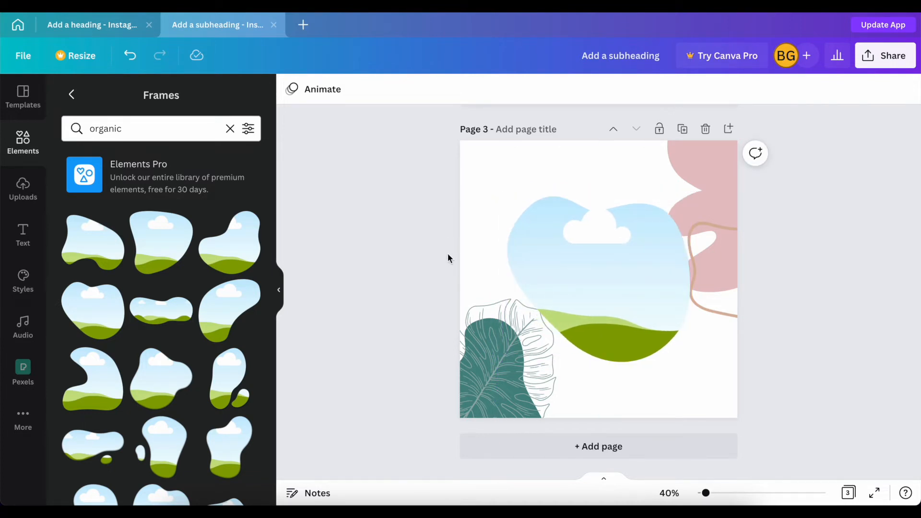
Step: Add a line of body text to page 3 and set its font to Alegreya
click(23, 235)
click(138, 235)
click(384, 90)
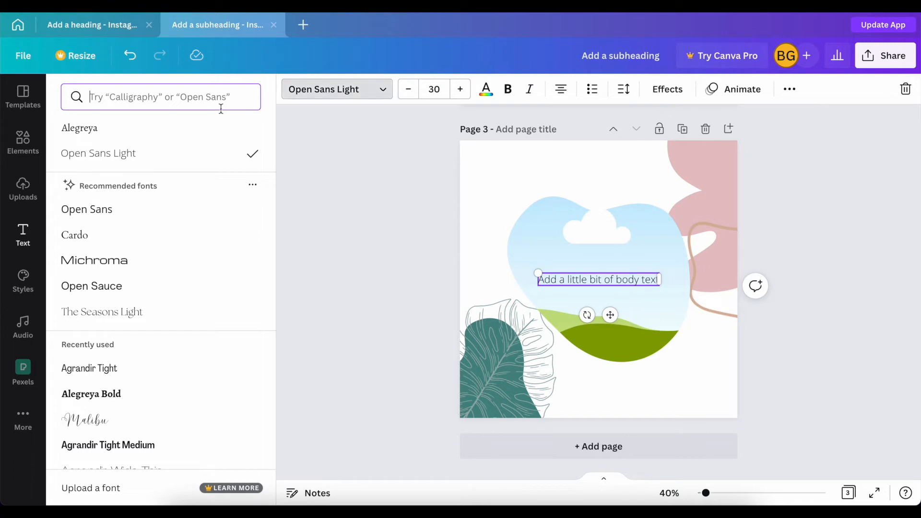
click(116, 131)
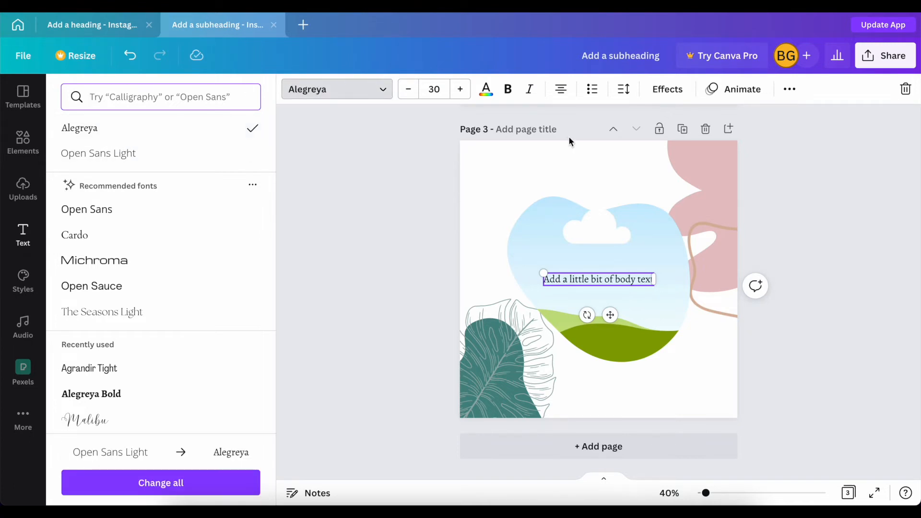
Step: Apply the Curve shape effect to the body text and set the curve to 38
click(656, 91)
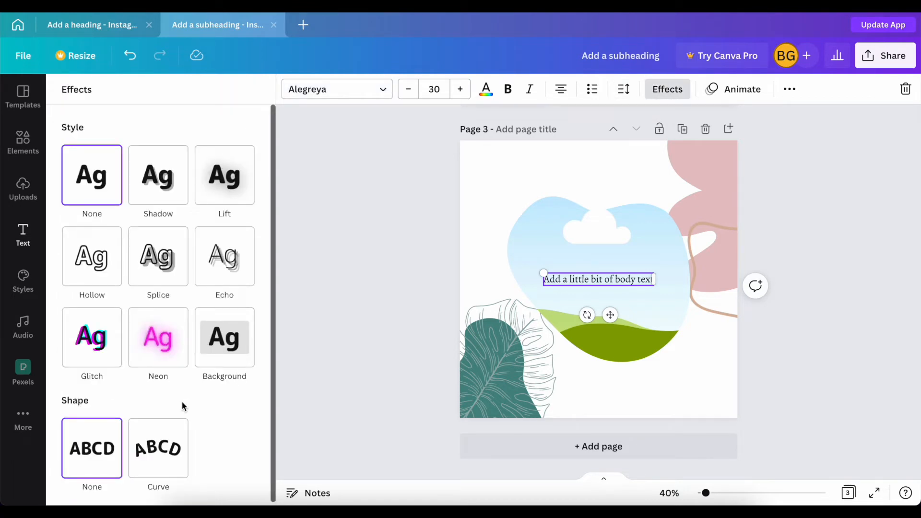
click(150, 466)
scroll(132, 443, down, 1)
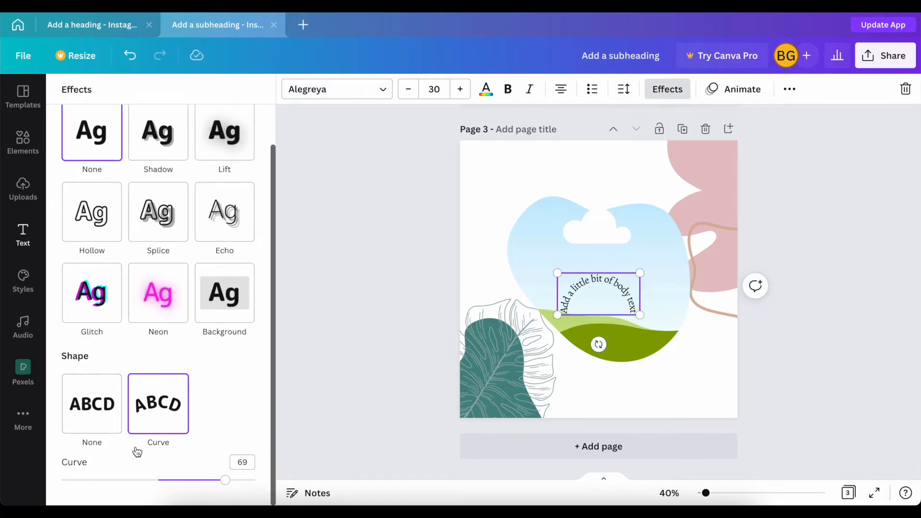
drag(220, 482, 195, 481)
Step: Shrink the curved text to size 25.2, rotate it about -4°, and fit it along the photo frame's upper-left edge
drag(652, 303, 633, 299)
drag(603, 327, 548, 239)
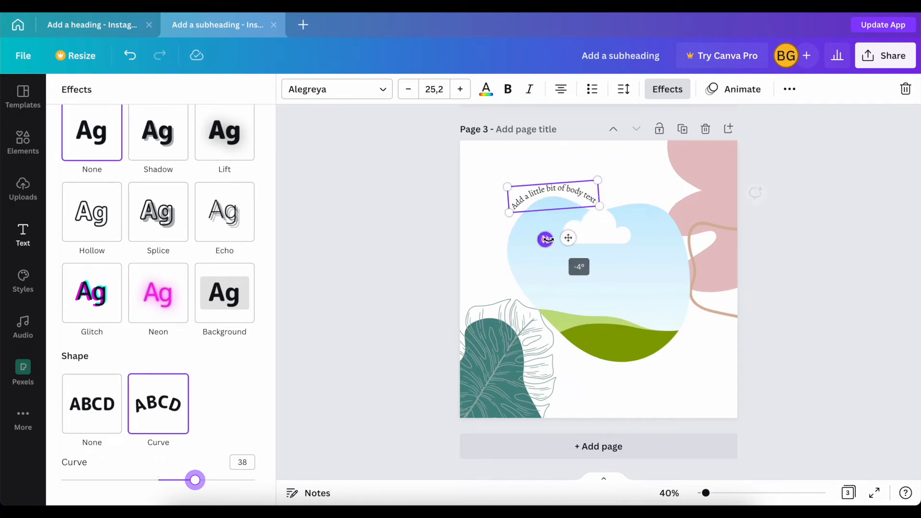
click(484, 267)
click(484, 268)
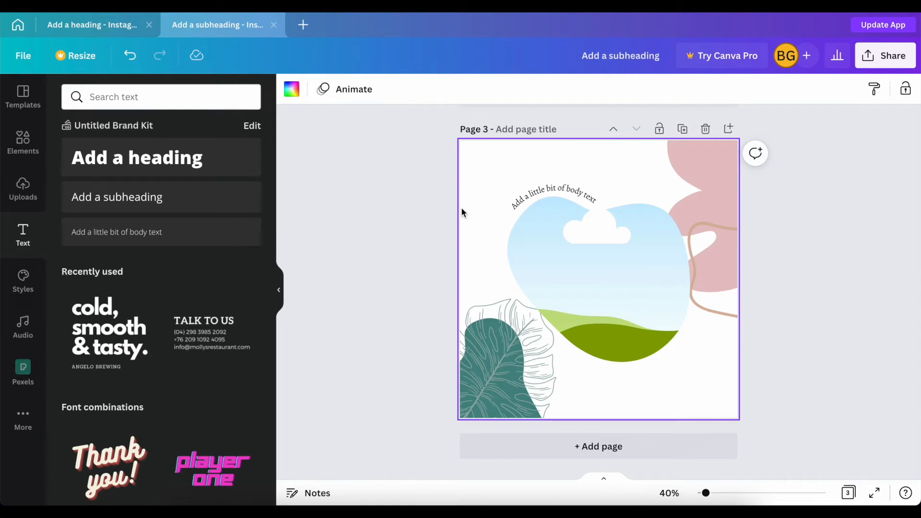
Step: Color the curved text dusty pink from the document colors, after trying teal
click(522, 198)
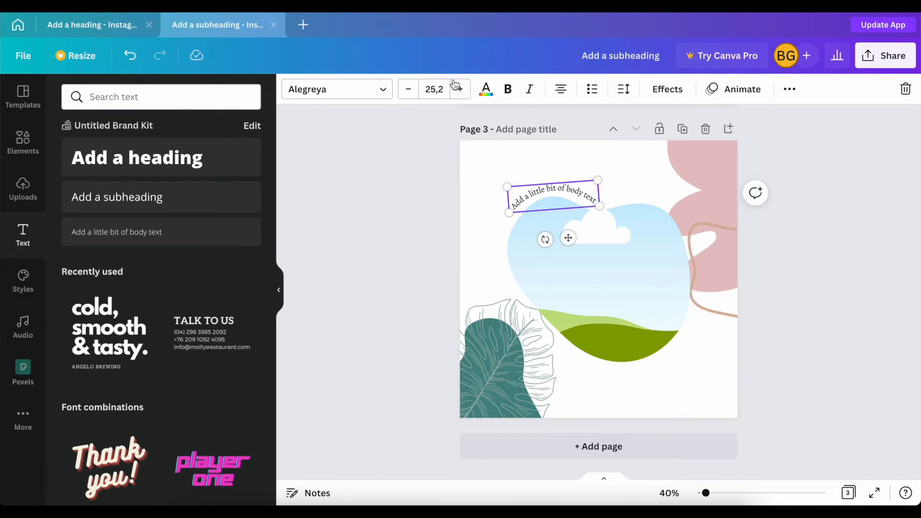
click(481, 91)
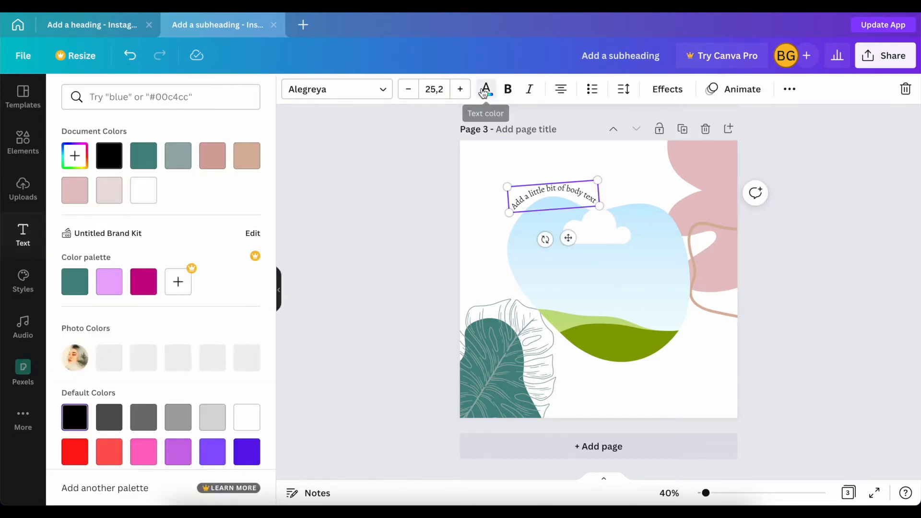
click(144, 157)
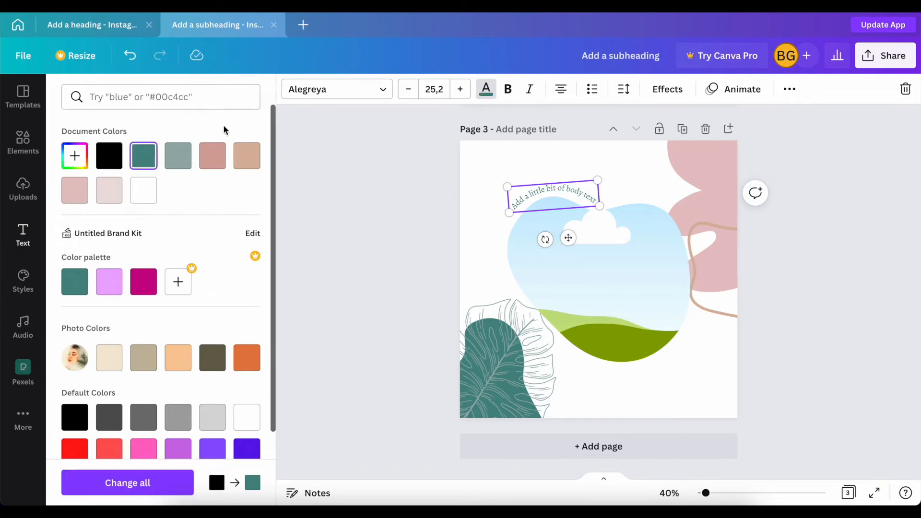
click(205, 160)
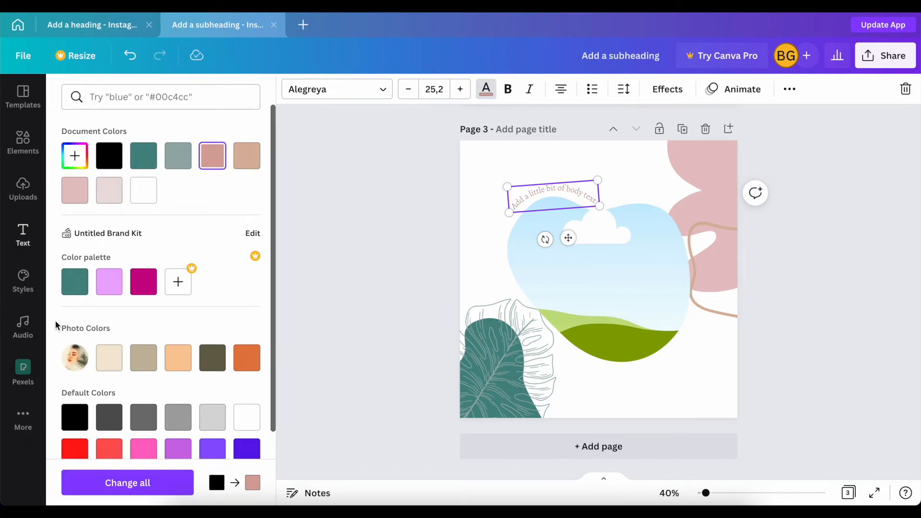
Step: Browse the Pexels "beauty" photos and fill the organic frame with the long-haired woman beside dried leaves
click(22, 371)
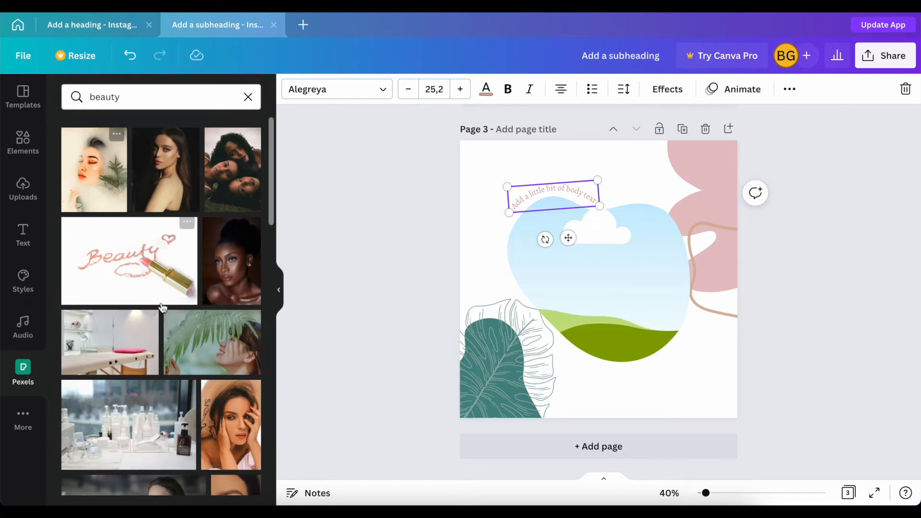
scroll(176, 335, down, 5)
scroll(175, 335, down, 2)
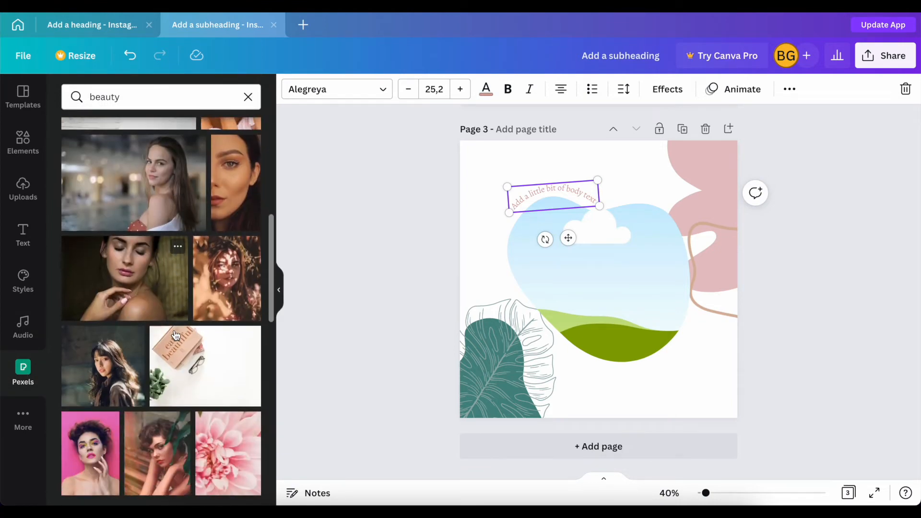
scroll(197, 394, down, 7)
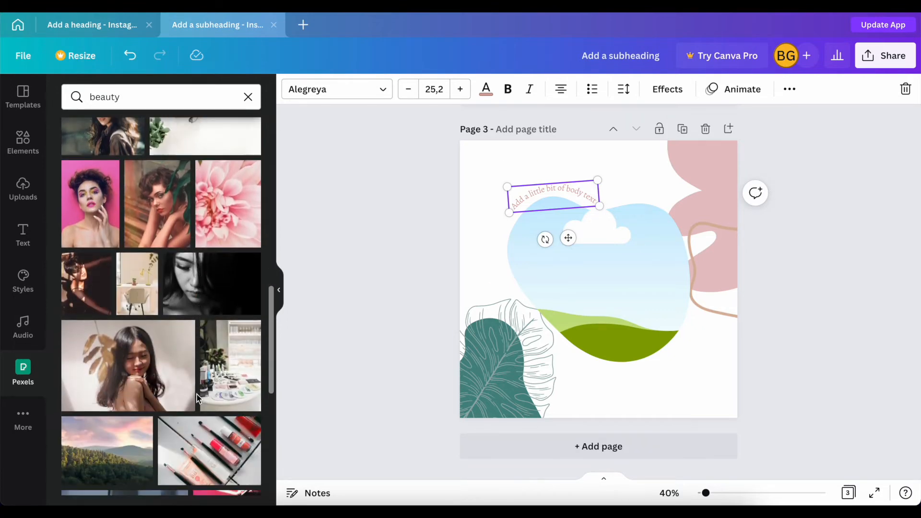
drag(110, 247, 511, 252)
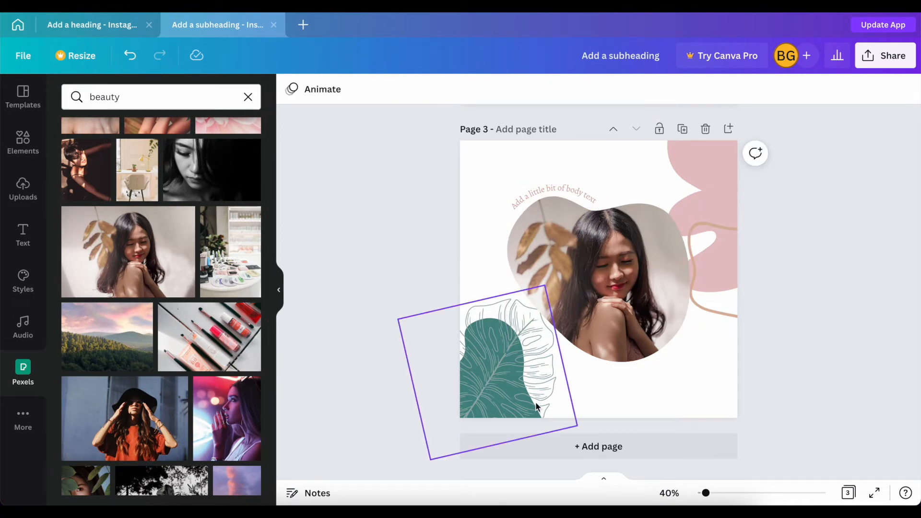
Step: Add a blank page 4 and search the elements library for "blob"
click(607, 449)
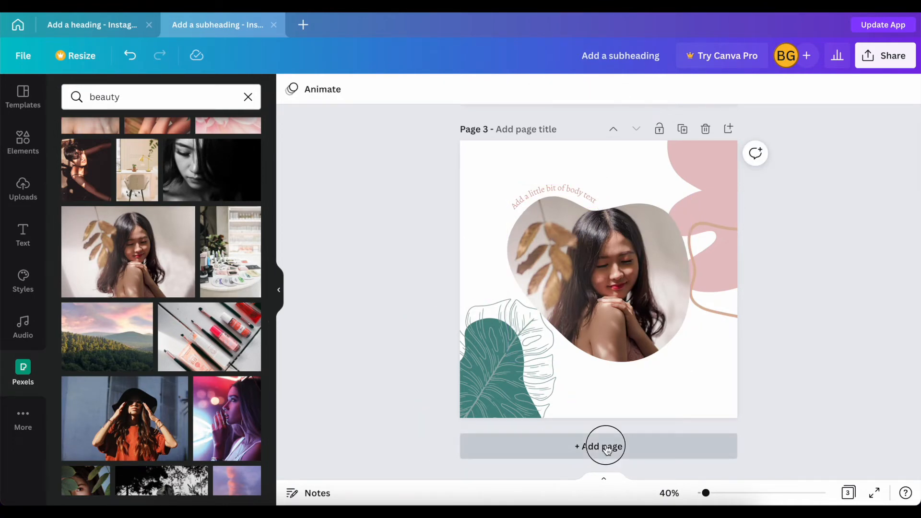
click(28, 140)
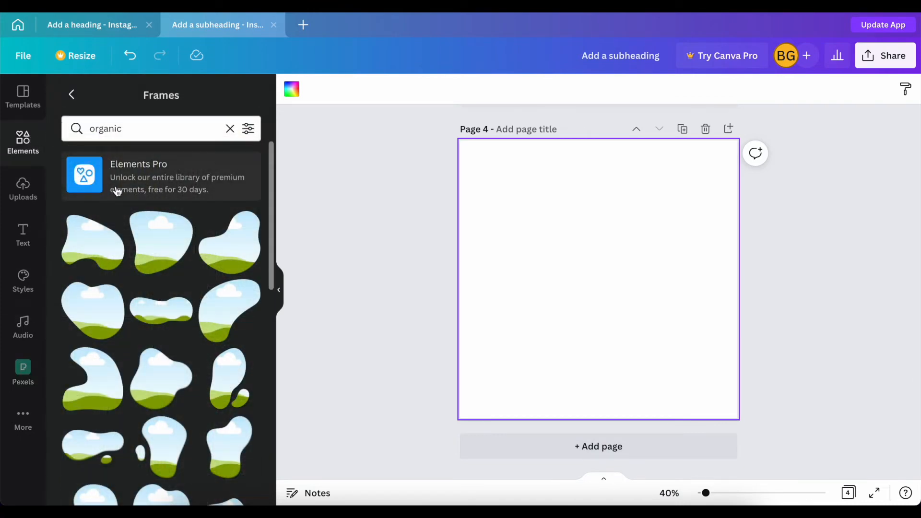
click(71, 99)
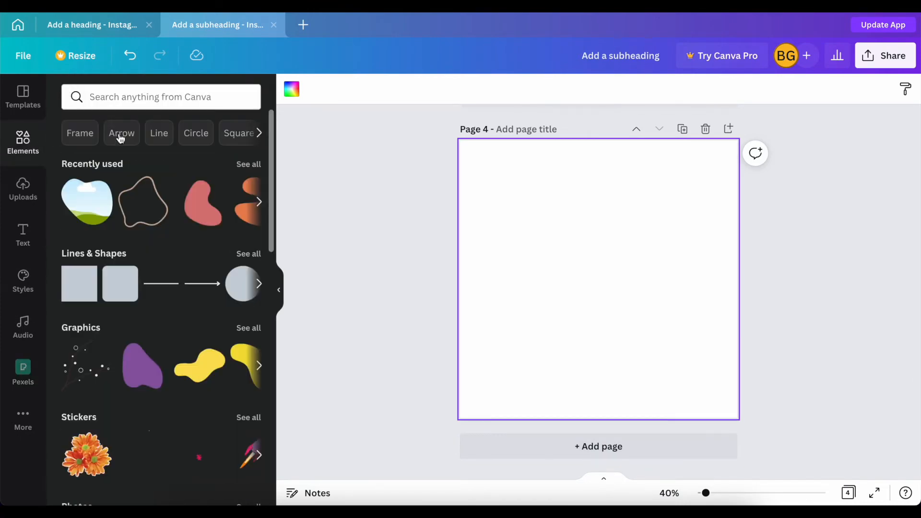
click(129, 96)
text(blo)
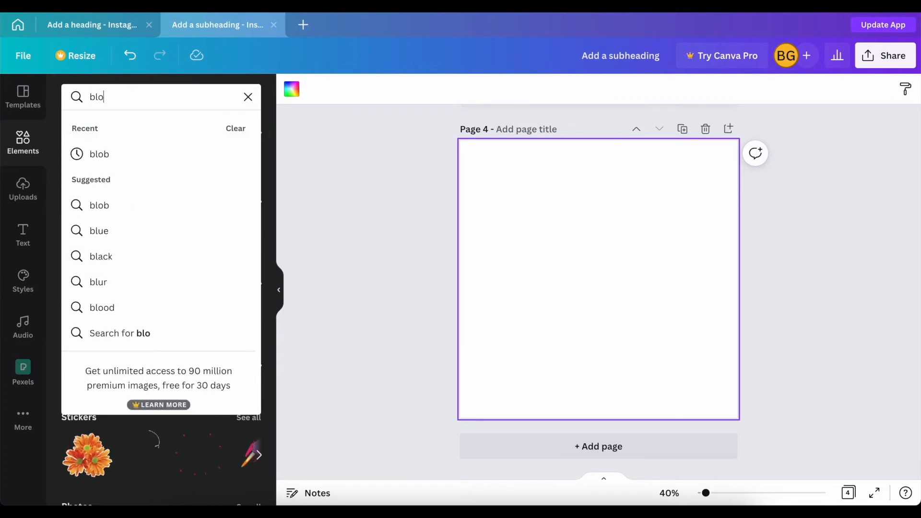
click(97, 161)
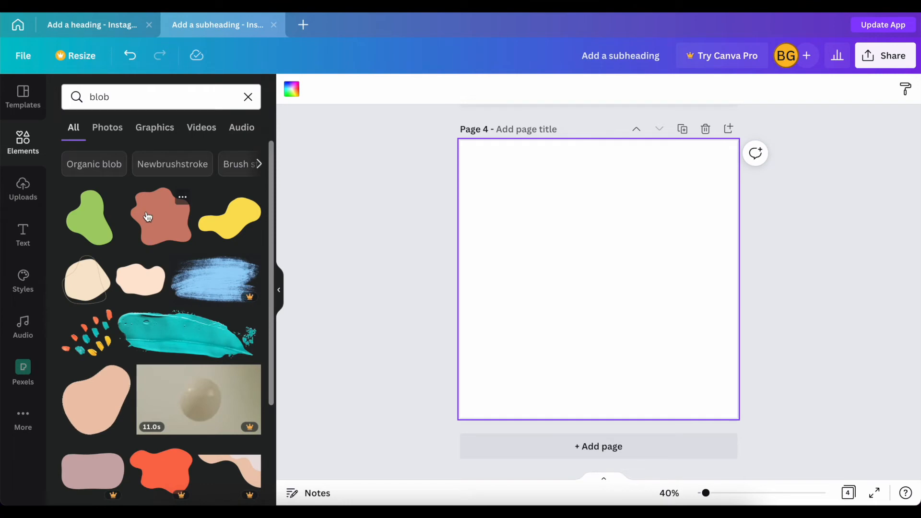
Step: Try the peach blob on page 4, delete it, and add the two-tone green wavy corner shape instead
click(93, 406)
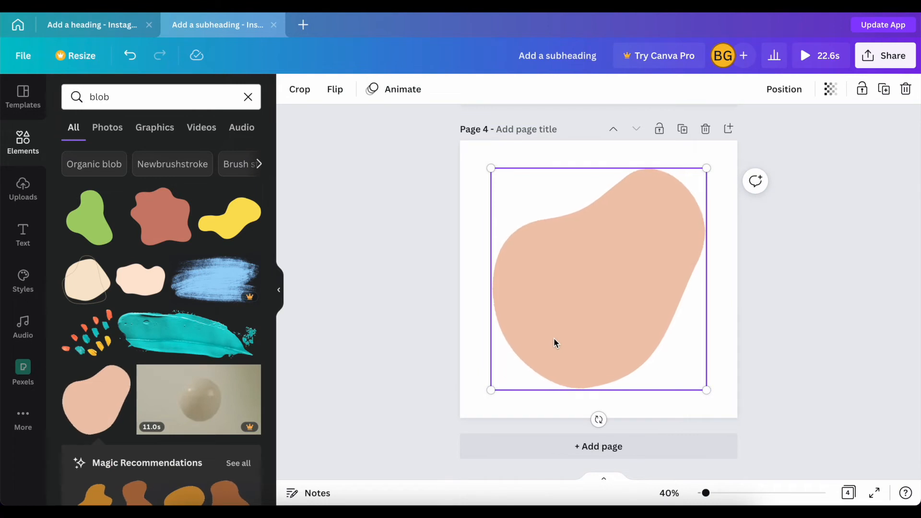
key(Delete)
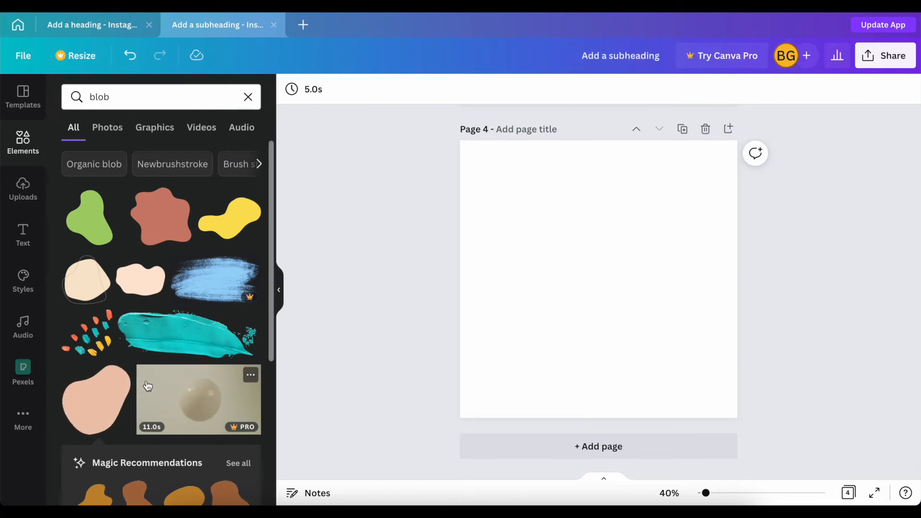
scroll(146, 384, down, 10)
scroll(146, 383, down, 2)
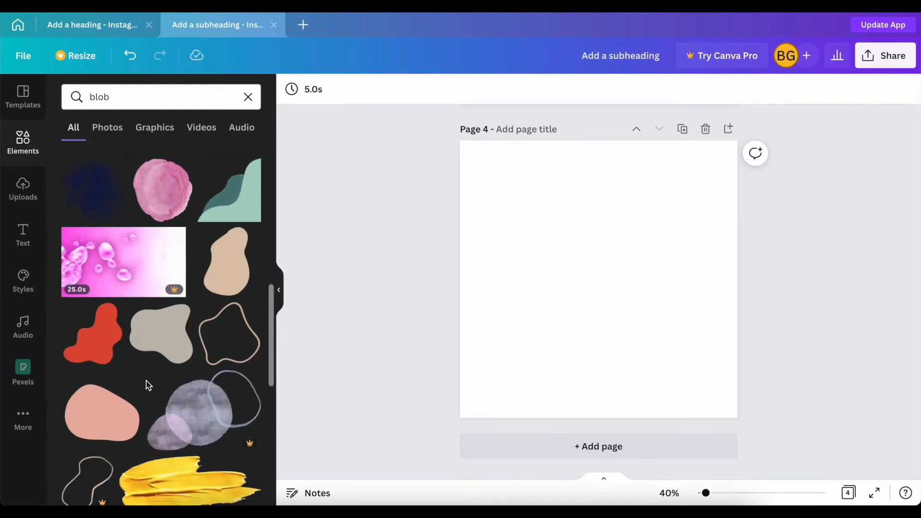
click(238, 201)
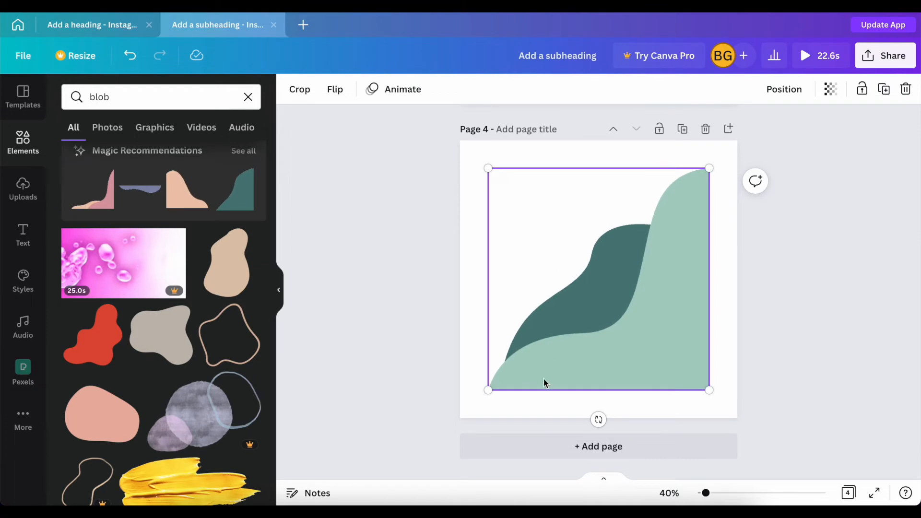
Step: Rotate the green corner shape a quarter turn counterclockwise, shrink it to about half the page width, and fit it into page 4's top-right corner
drag(598, 420, 751, 278)
drag(487, 389, 594, 323)
drag(682, 199, 713, 178)
Step: Add the rounded salmon blob to page 4 and enlarge it to about 1,229 × 974
scroll(192, 454, down, 1)
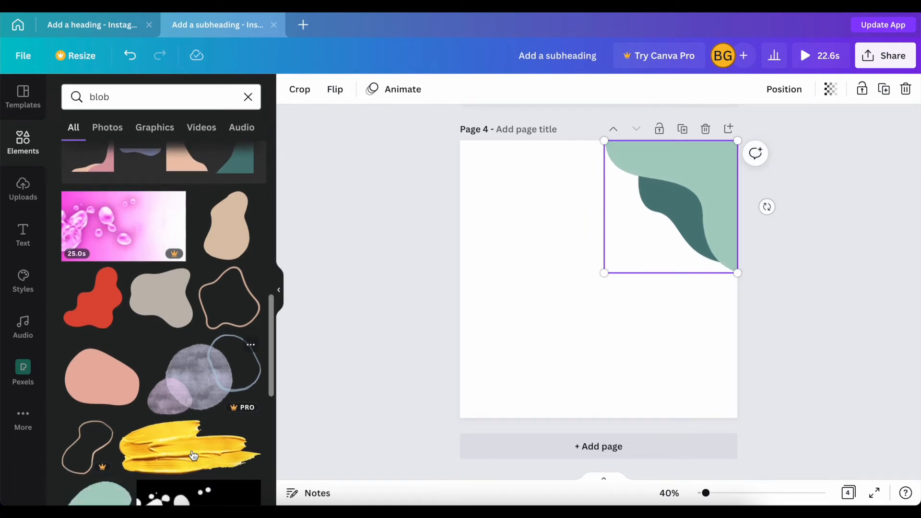
scroll(194, 456, down, 1)
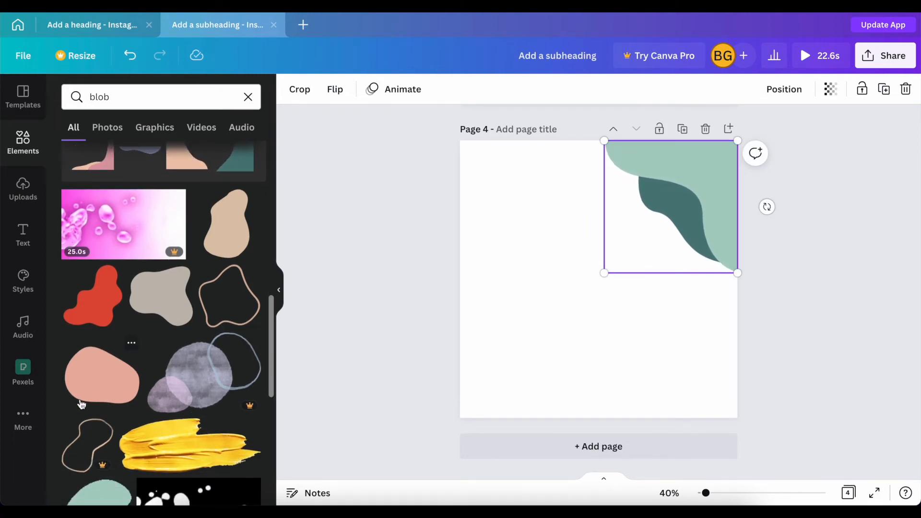
click(84, 398)
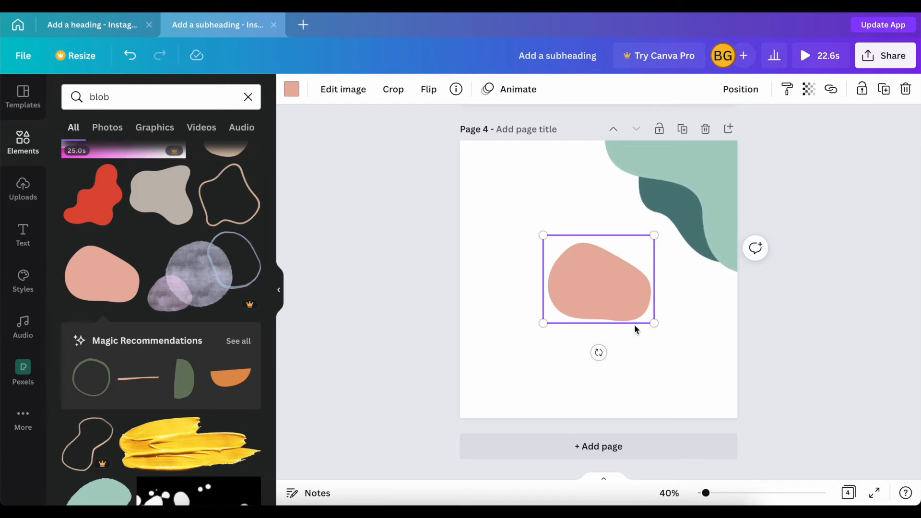
drag(656, 321, 851, 465)
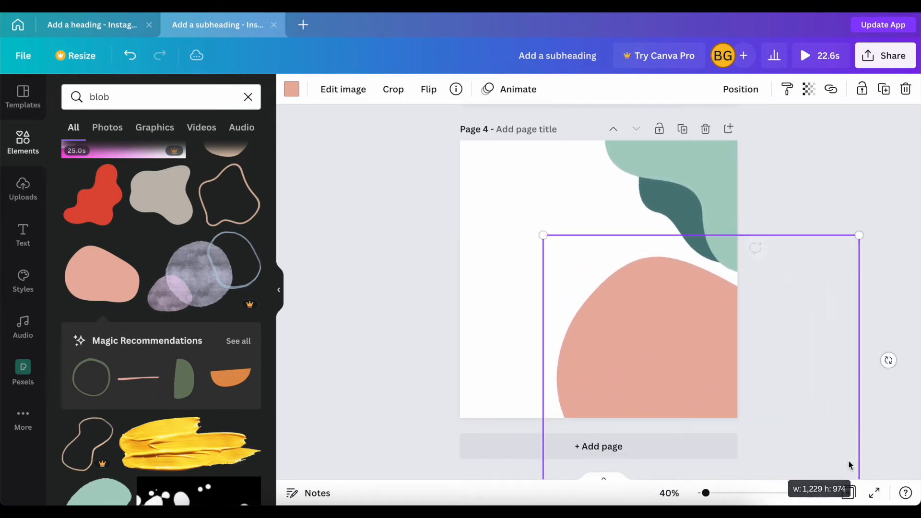
Step: Rotate the salmon blob slightly counterclockwise and position it across the lower part of page 4, running off the right and bottom edges
drag(676, 338, 540, 221)
drag(546, 420, 591, 405)
drag(566, 292, 606, 330)
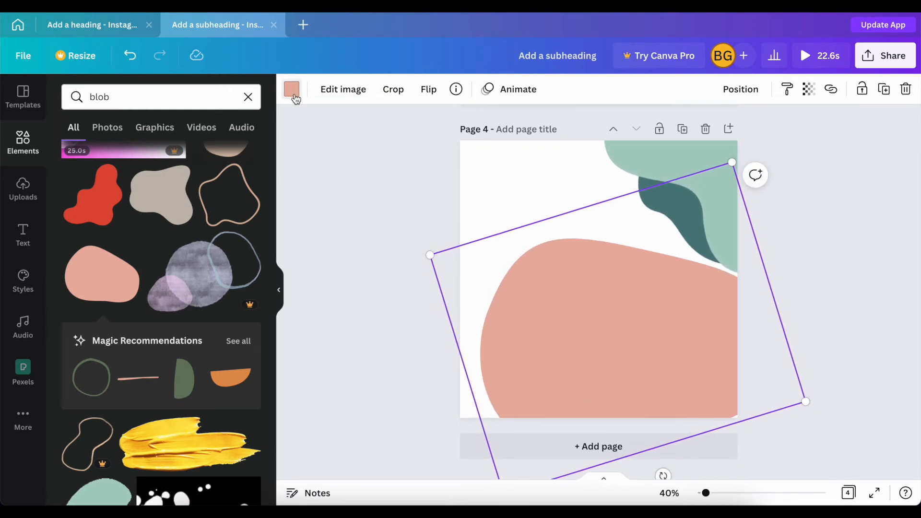
Step: Recolor the large blob to the muted grey-green document color and set its transparency to 33
click(292, 90)
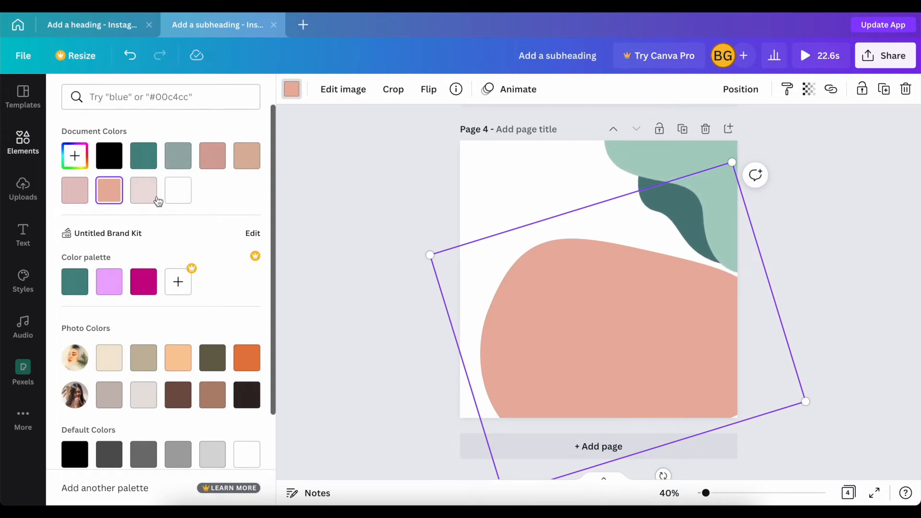
click(177, 164)
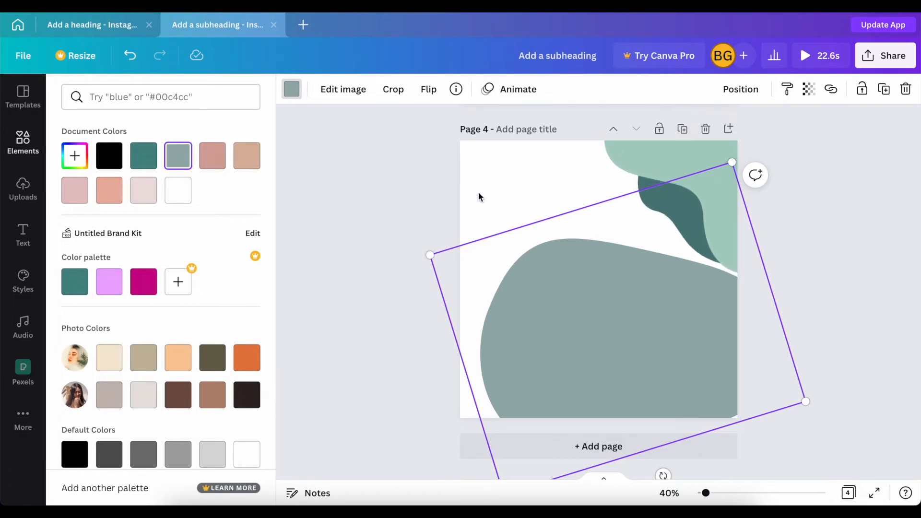
click(807, 89)
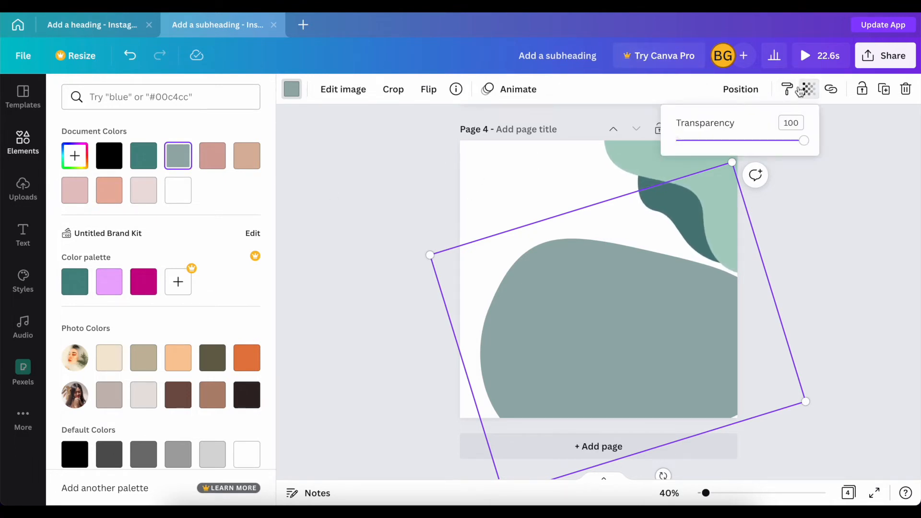
drag(704, 141, 718, 141)
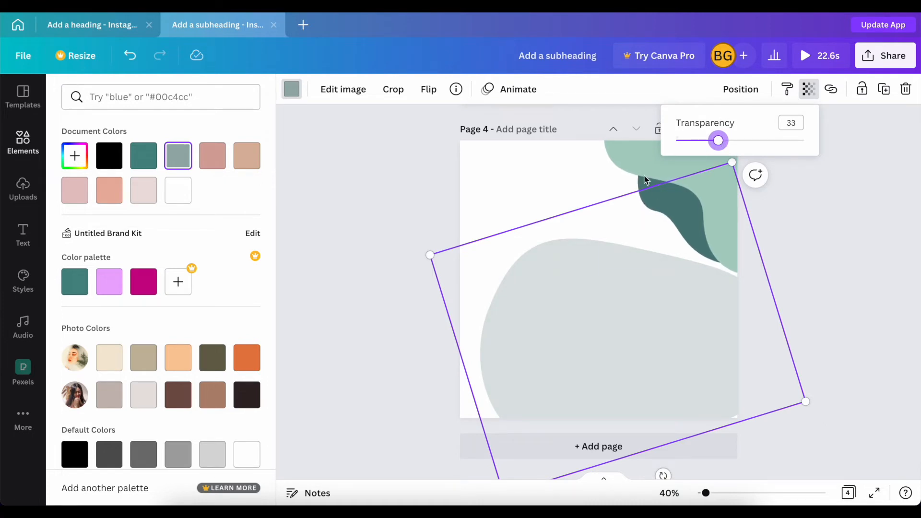
click(646, 161)
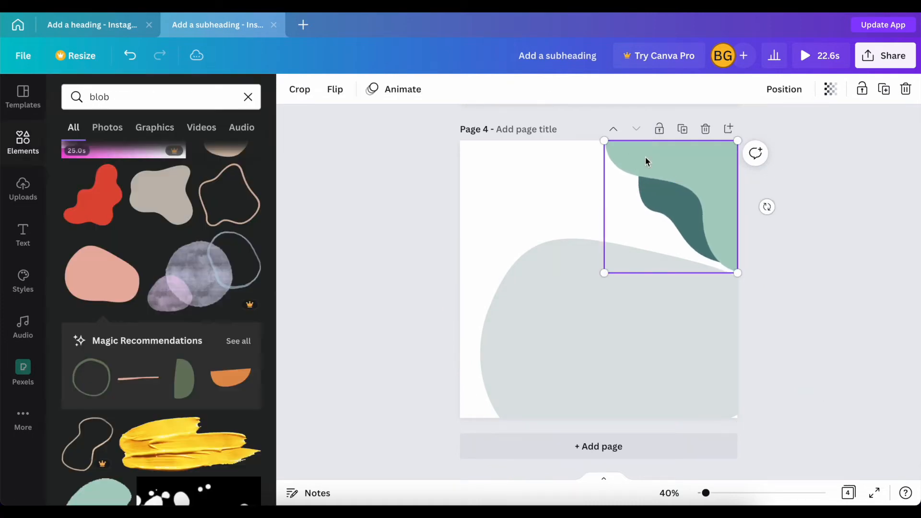
click(653, 198)
click(648, 170)
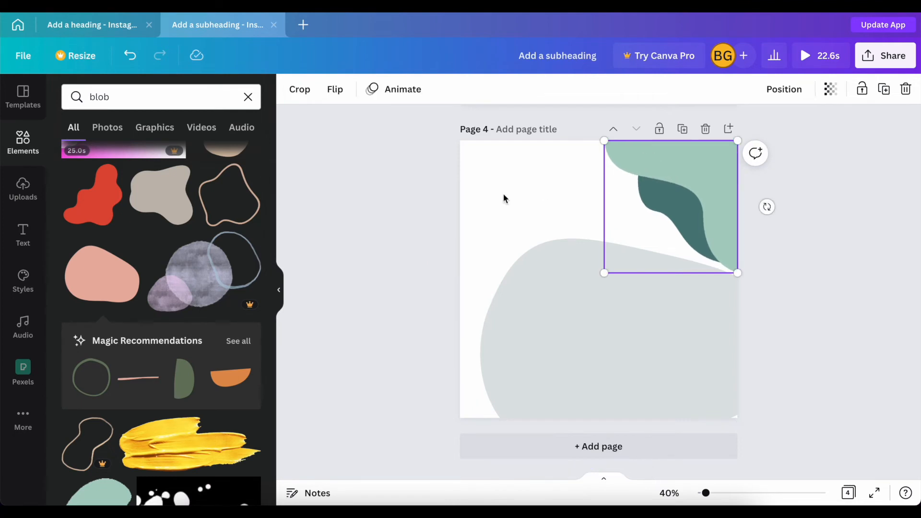
click(489, 200)
scroll(309, 257, up, 3)
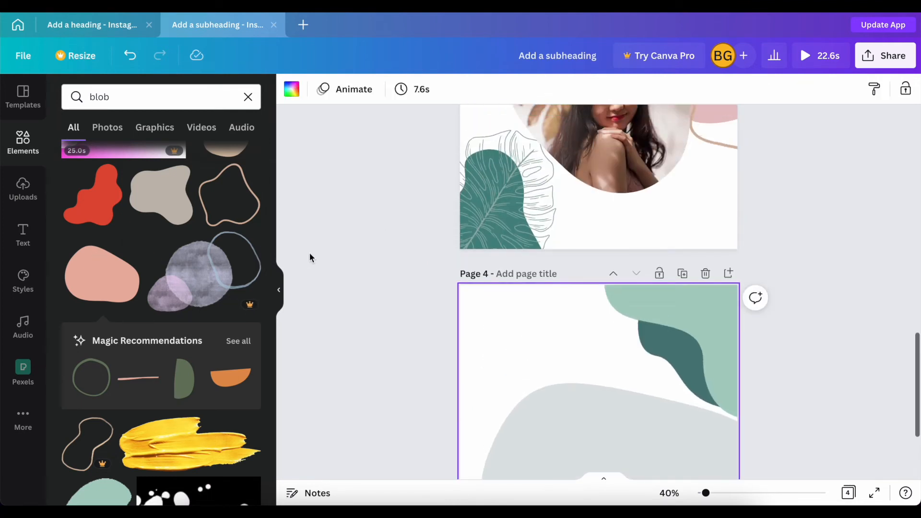
Step: Search the elements library for "leaves" while page 4 is in view
scroll(309, 258, up, 2)
scroll(310, 257, down, 5)
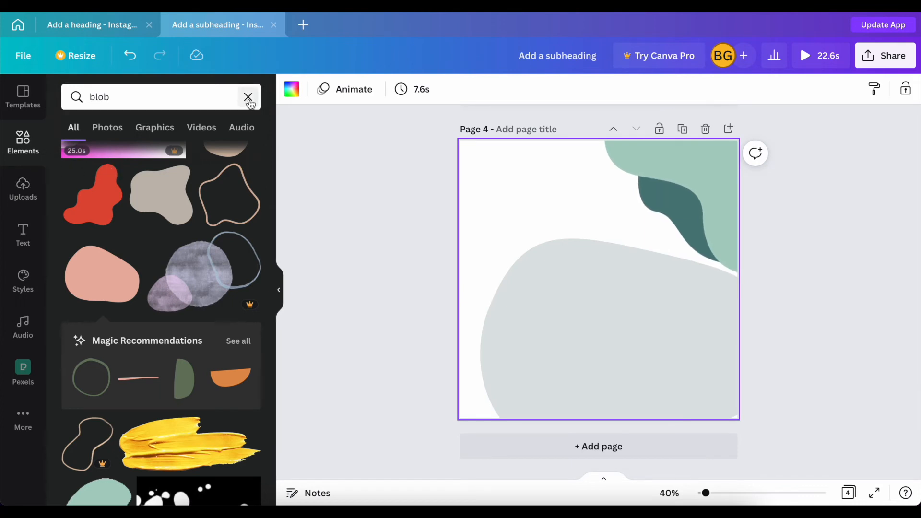
click(248, 97)
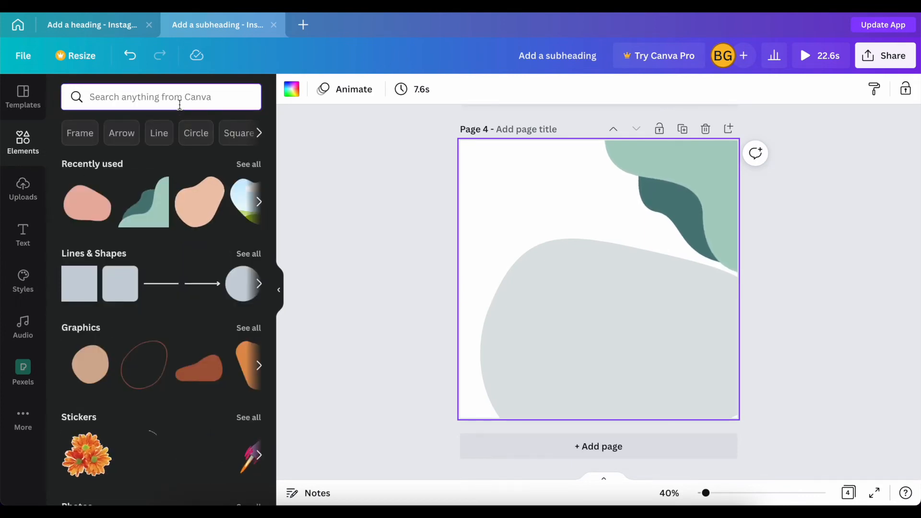
click(151, 97)
text(leaf)
key(Return)
scroll(220, 288, down, 5)
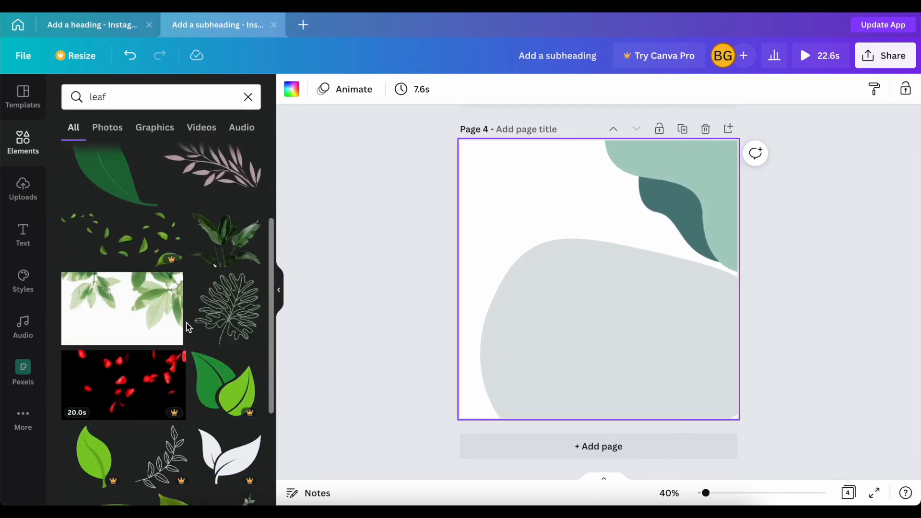
click(119, 97)
key(BackSpace)
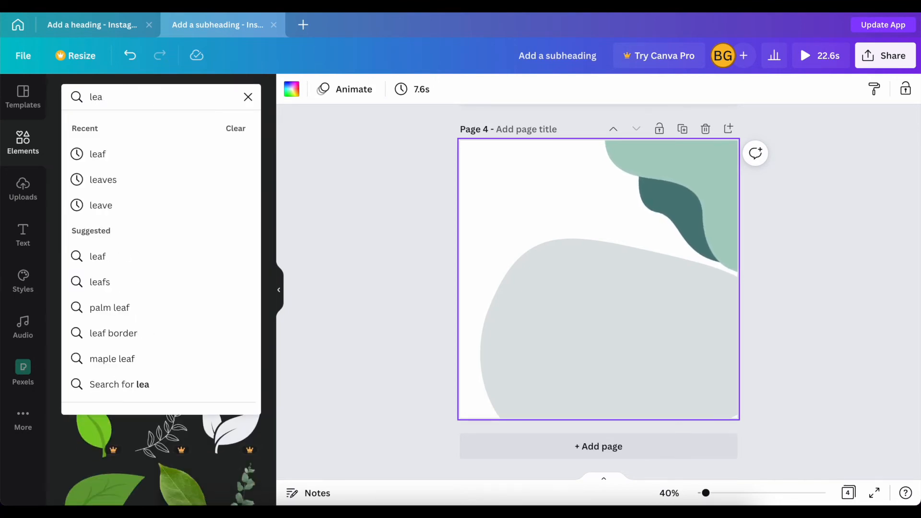
text(ves)
key(Return)
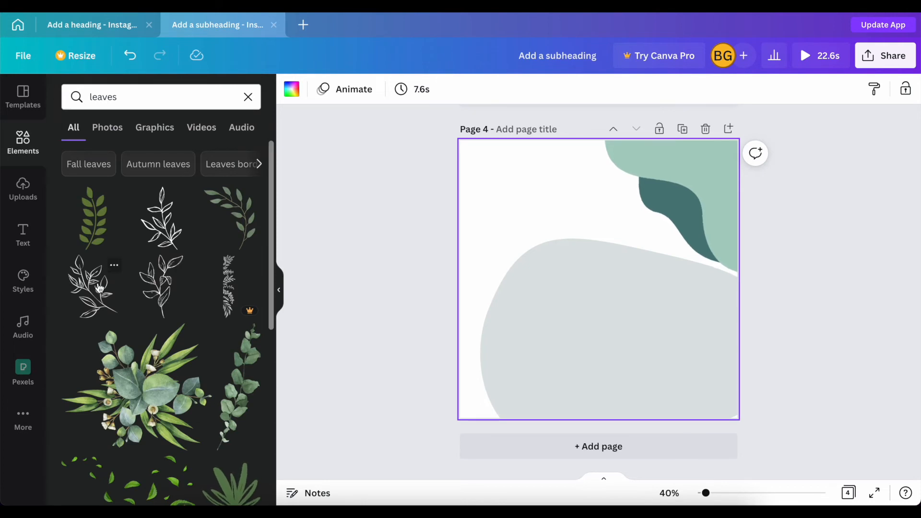
Step: Add the outlined leaf branch to page 4's bottom-left corner, rotated clockwise to point up and right, and recolor it dusty rose
click(99, 287)
drag(598, 363, 503, 314)
drag(579, 279, 505, 360)
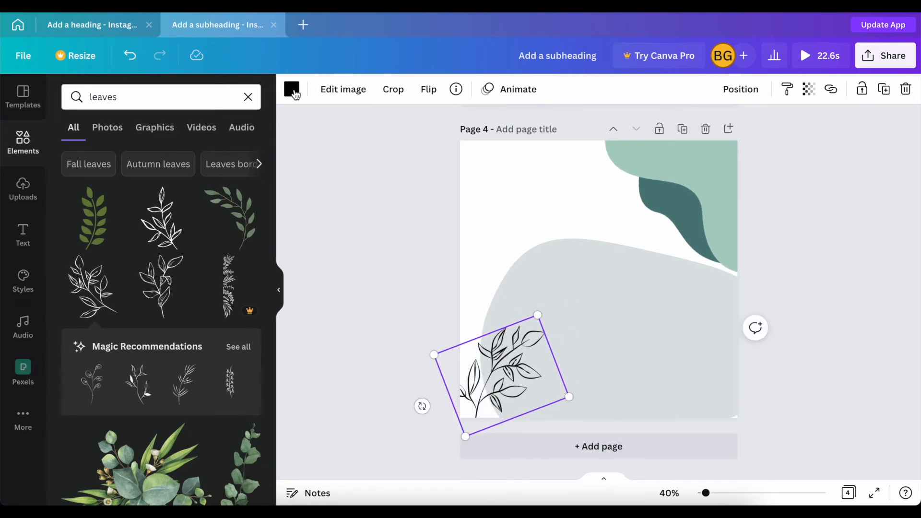
click(294, 95)
click(247, 155)
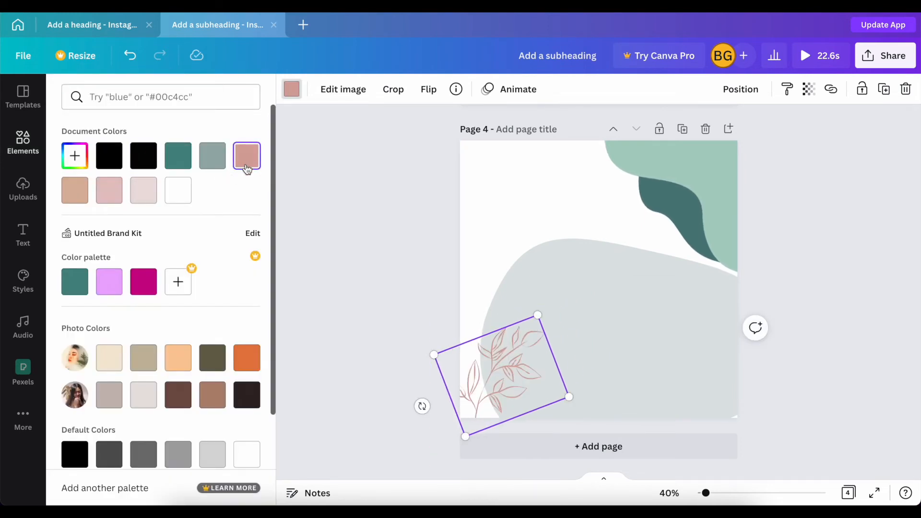
click(414, 307)
click(414, 308)
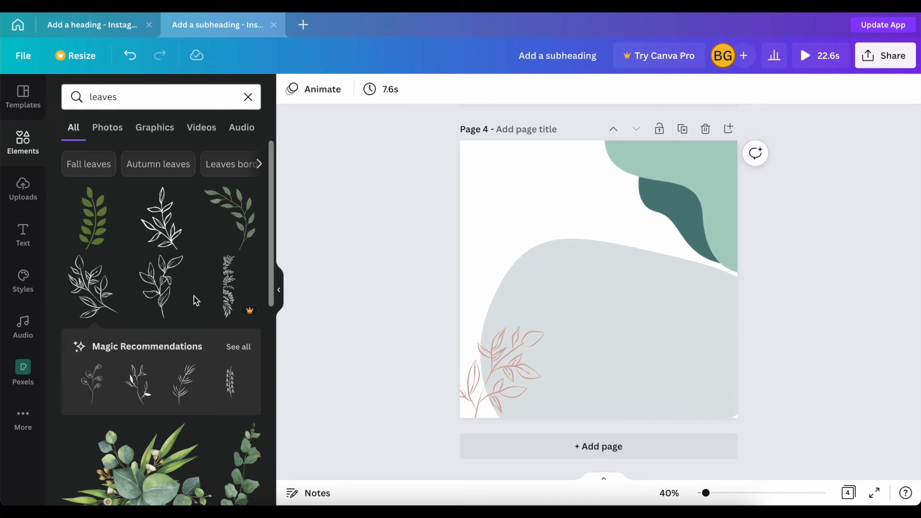
Step: Find a "quote" element, add the solid double quotation mark to page 4, and shrink it to sit centered on the blob's upper edge
click(160, 97)
click(248, 97)
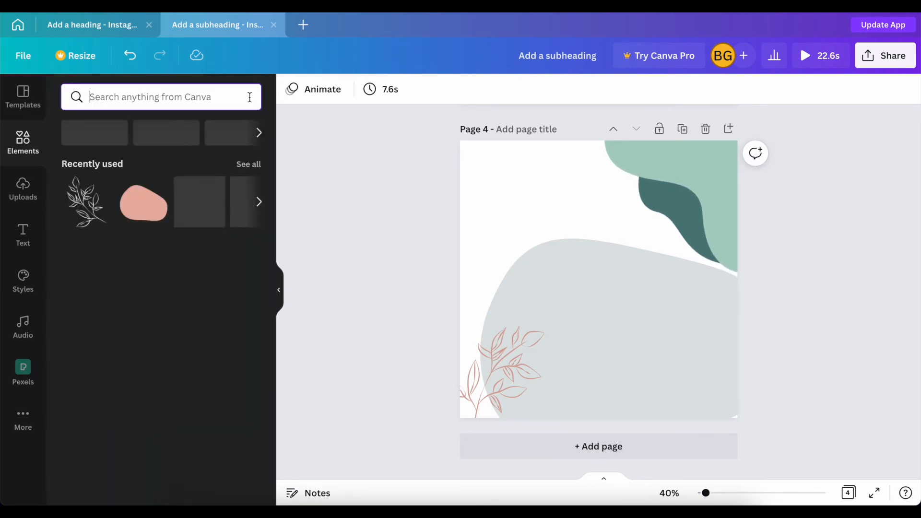
text(quote)
key(Return)
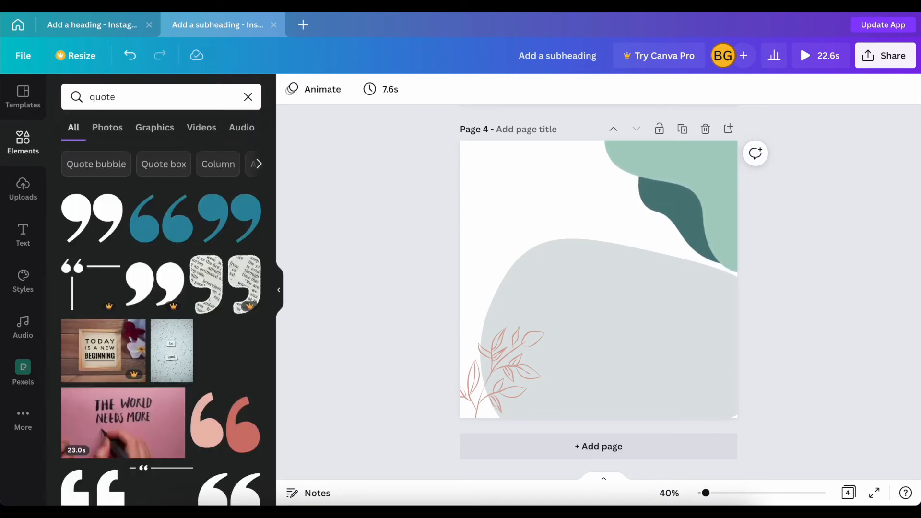
click(99, 218)
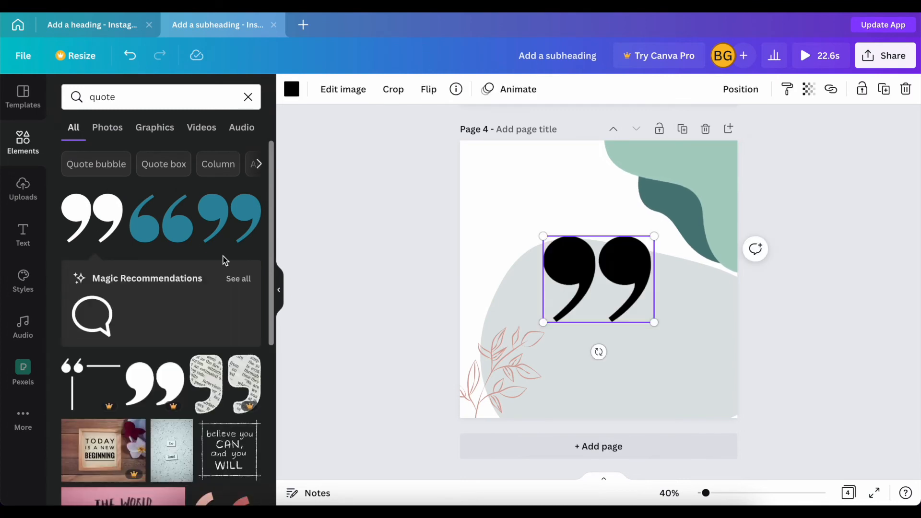
drag(654, 235, 608, 231)
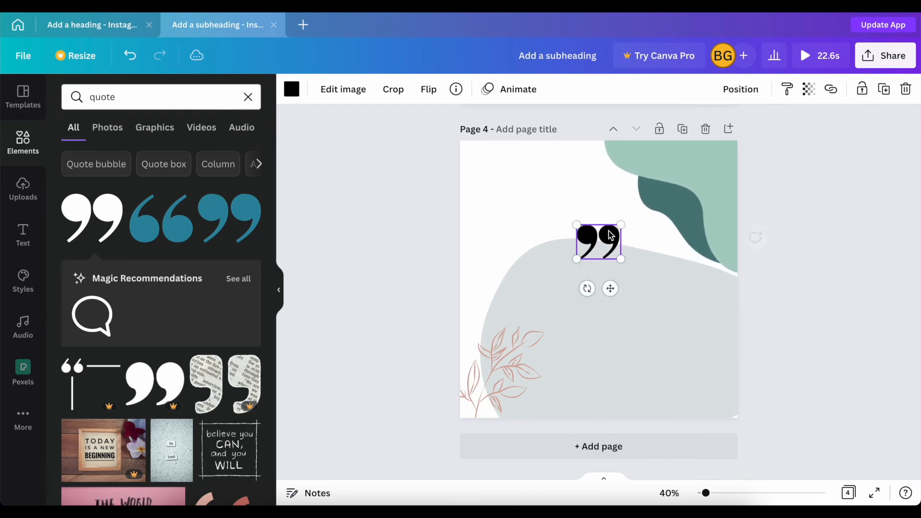
Step: Recolor the quotation mark to the medium pink document color
click(292, 90)
click(110, 197)
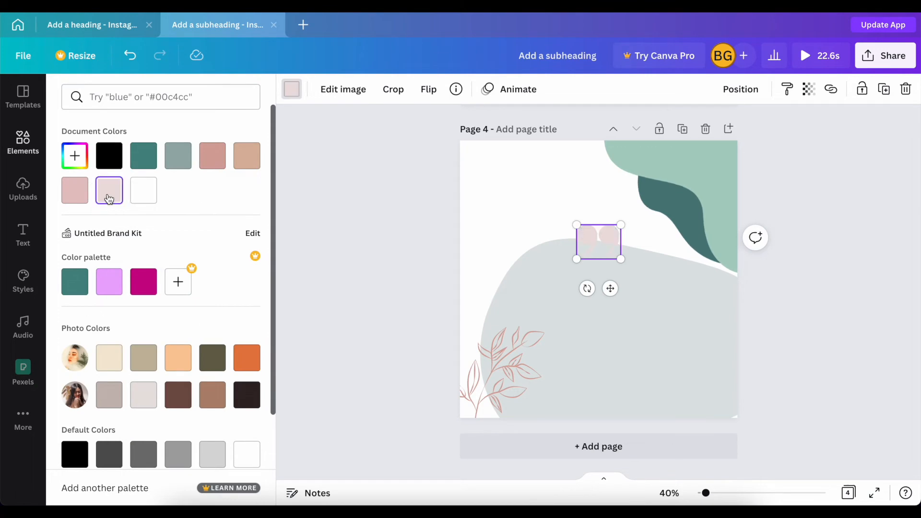
click(88, 194)
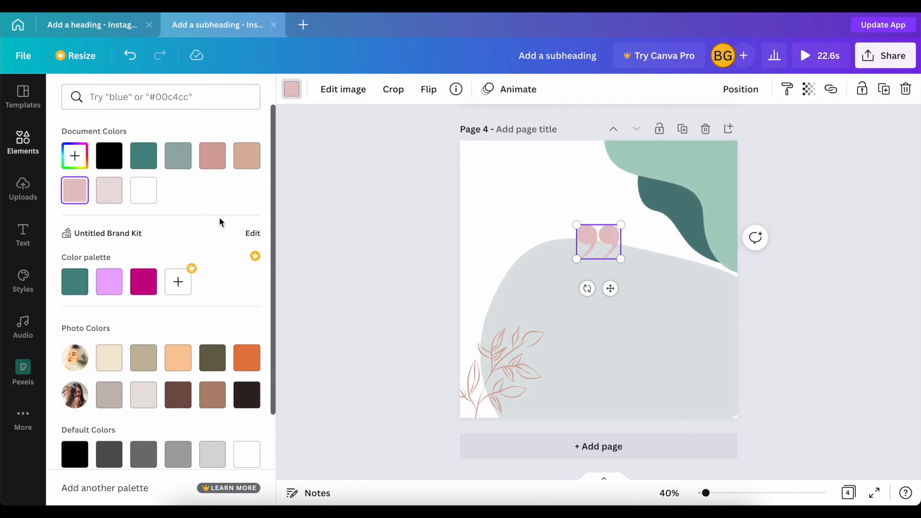
key(Escape)
Step: Add a body text box beneath the quotation mark and widen it so the placeholder fits on two lines
click(26, 243)
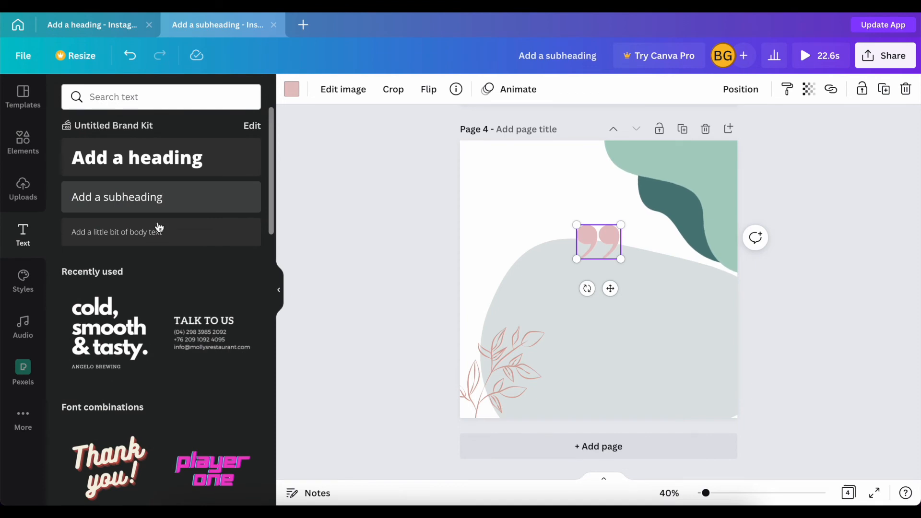
scroll(159, 227, down, 5)
scroll(136, 272, up, 5)
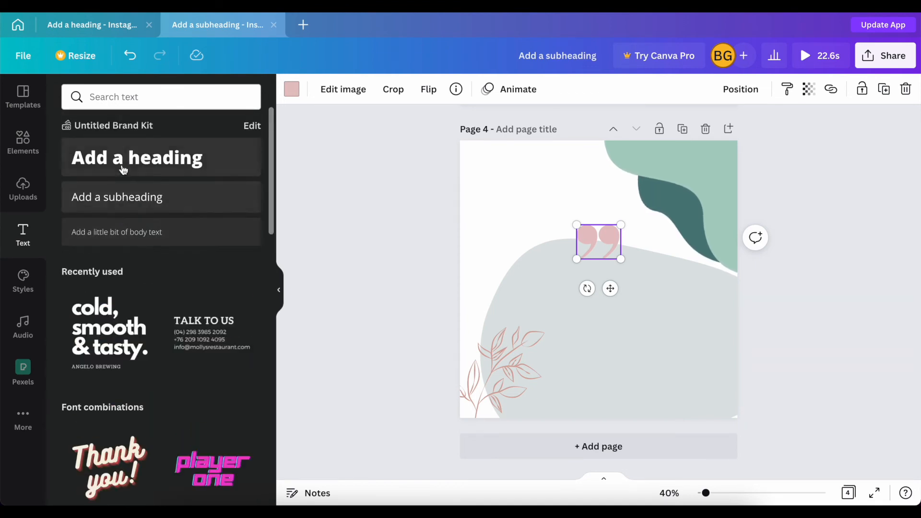
click(121, 229)
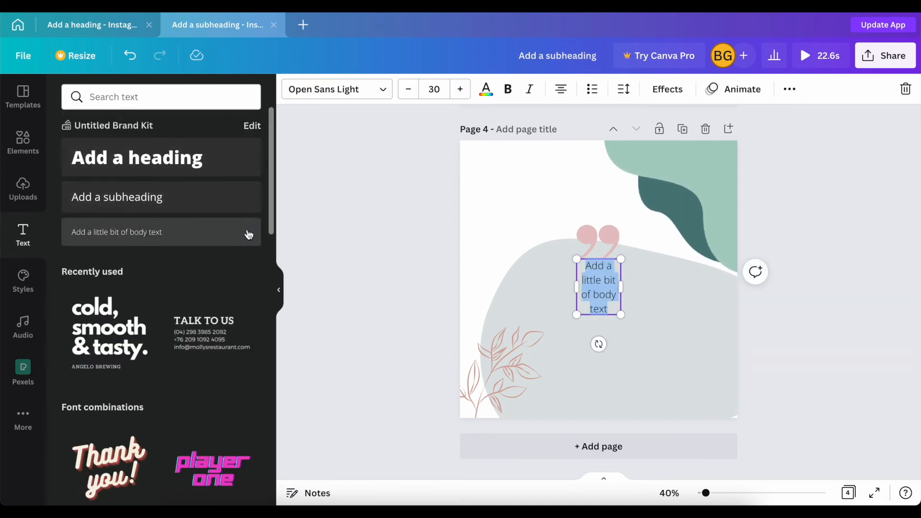
drag(625, 286, 692, 287)
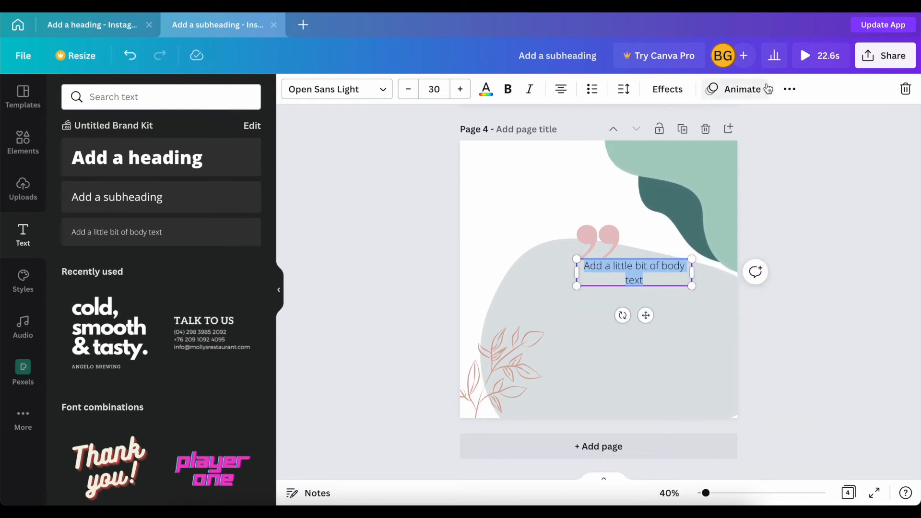
Step: Set the body text in uppercase, enlarge it to size 43.6, and center it on page 4 below the quotation mark
click(789, 89)
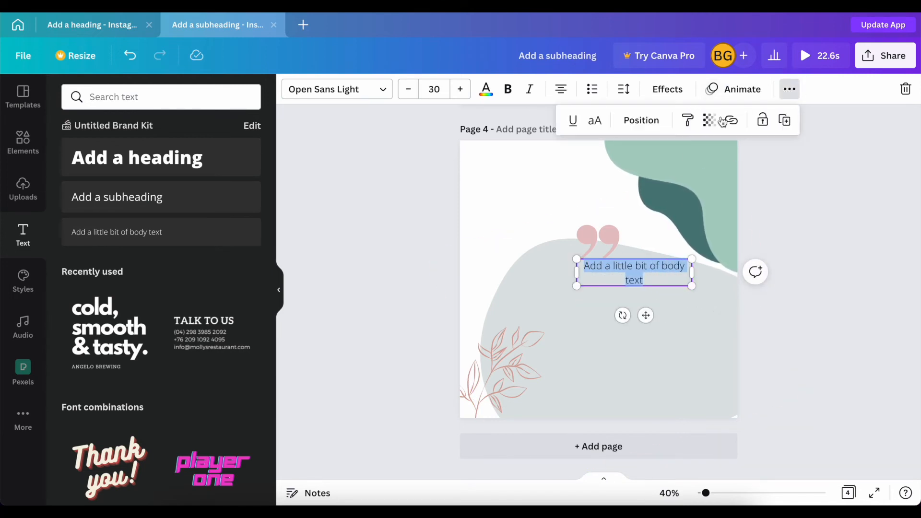
click(595, 119)
drag(692, 286, 743, 300)
drag(672, 325, 613, 349)
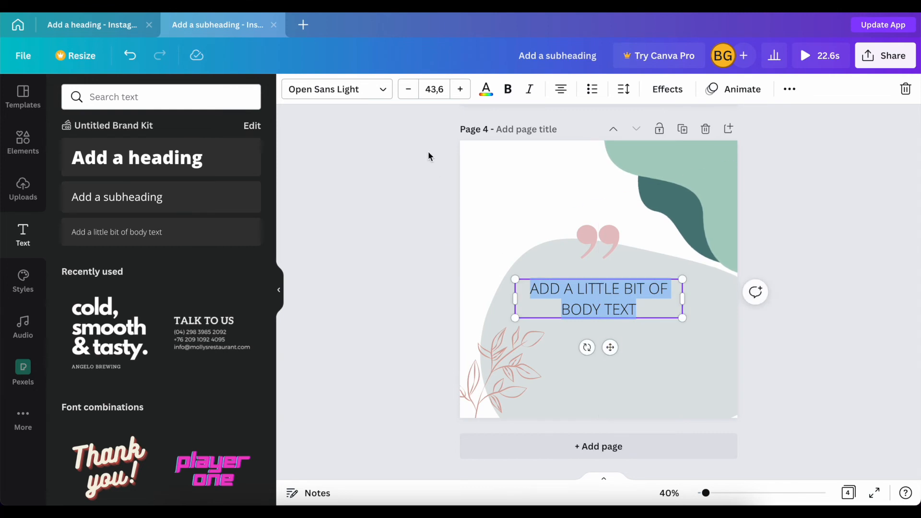
Step: Change the body text's font to The Seasons Light
click(382, 97)
click(131, 136)
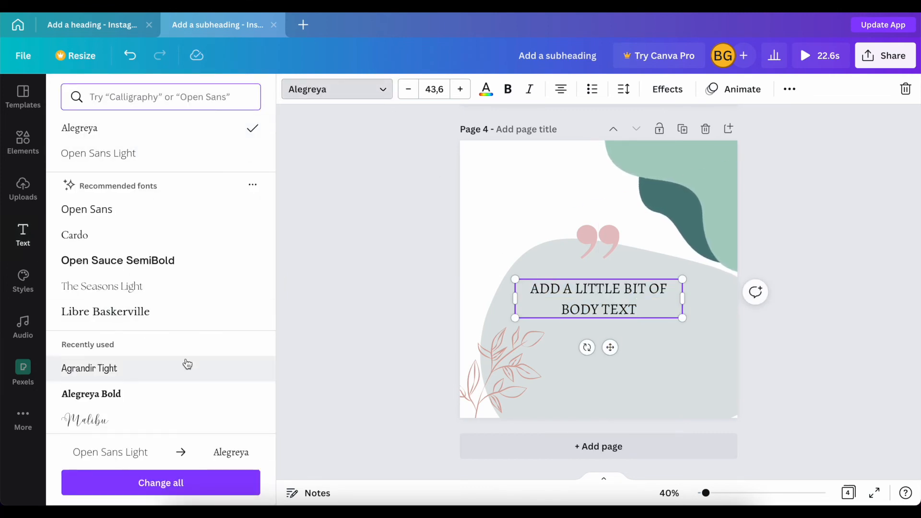
click(151, 292)
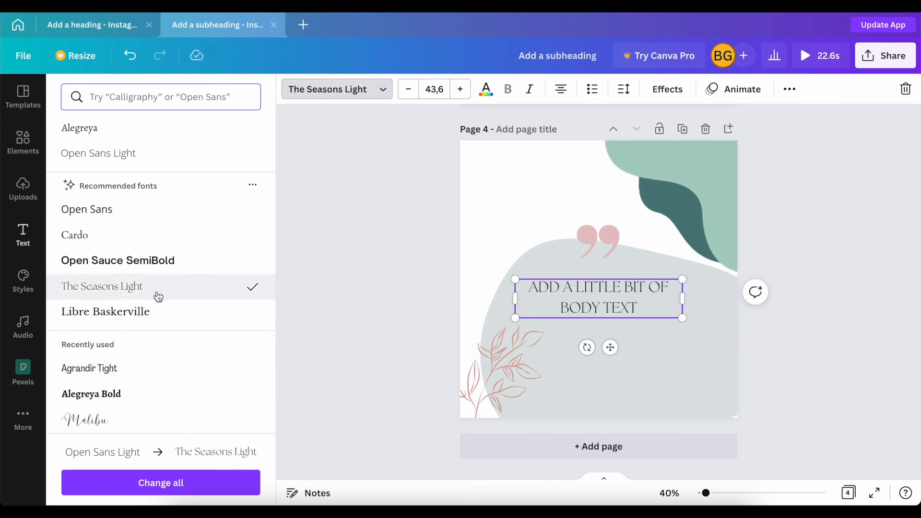
click(370, 315)
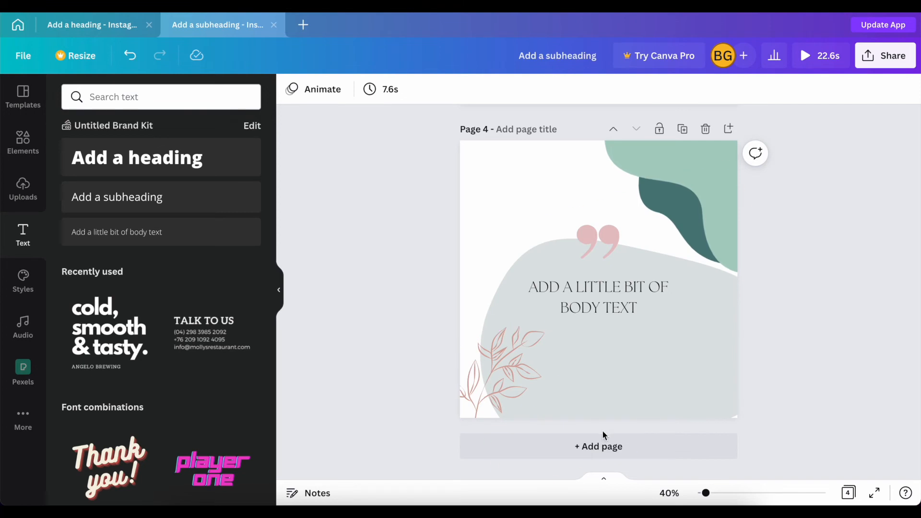
Step: Add a blank page 5 and bring up the full set of recently used elements
click(612, 446)
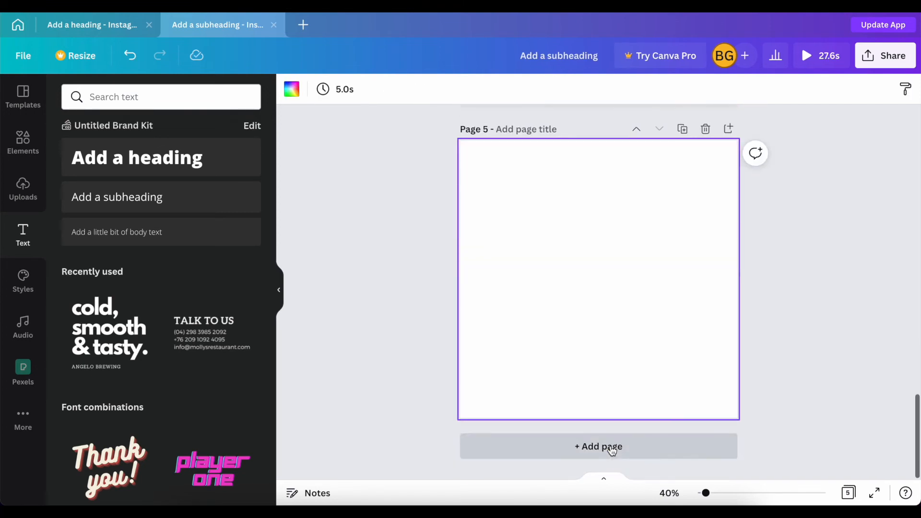
click(15, 139)
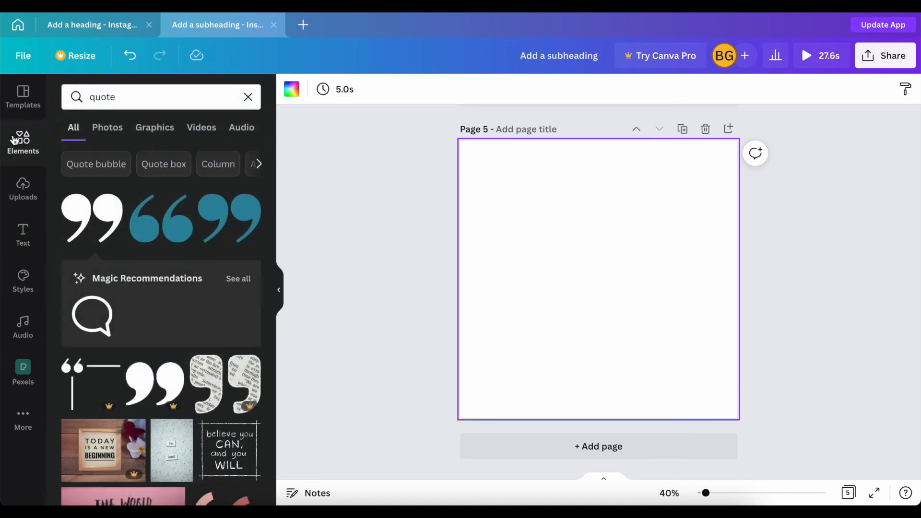
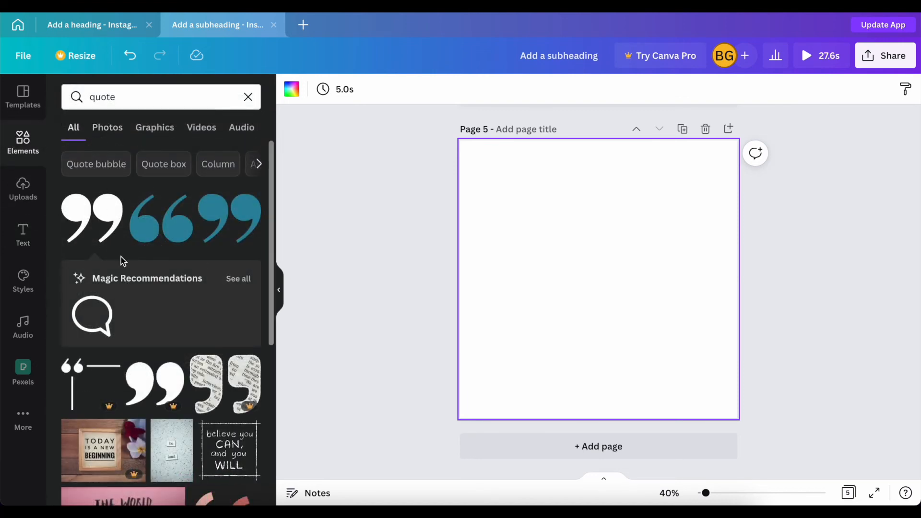
click(247, 99)
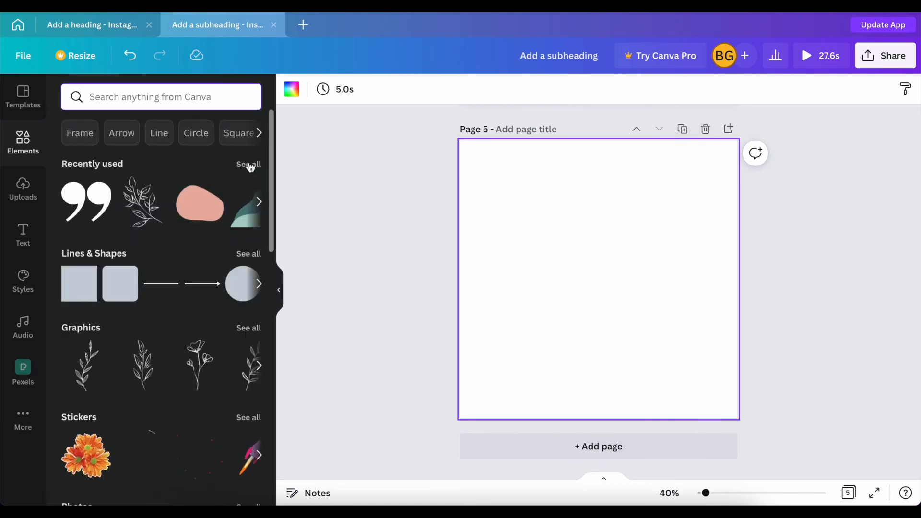
click(249, 164)
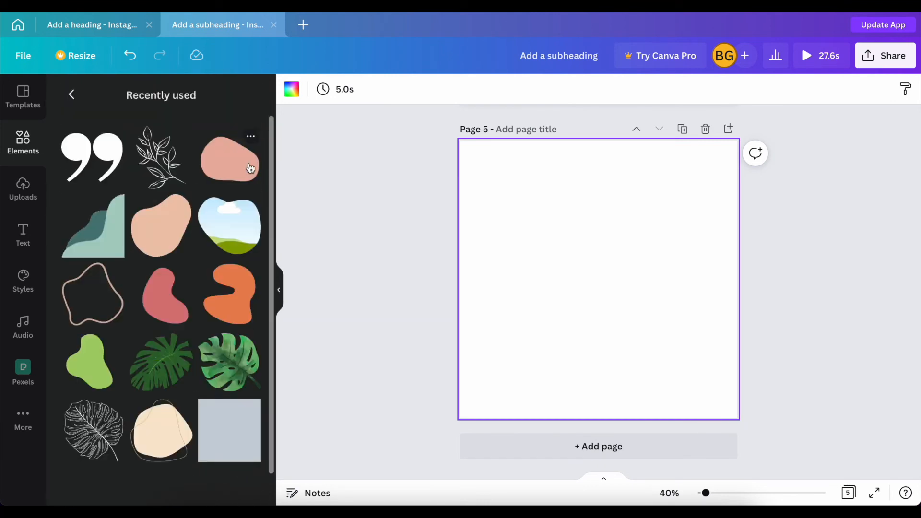
Step: Add the red bean-shaped blob to page 5, tilt and enlarge it, and run it off the page's top-left corner
click(163, 306)
drag(599, 382, 570, 377)
drag(569, 311, 458, 199)
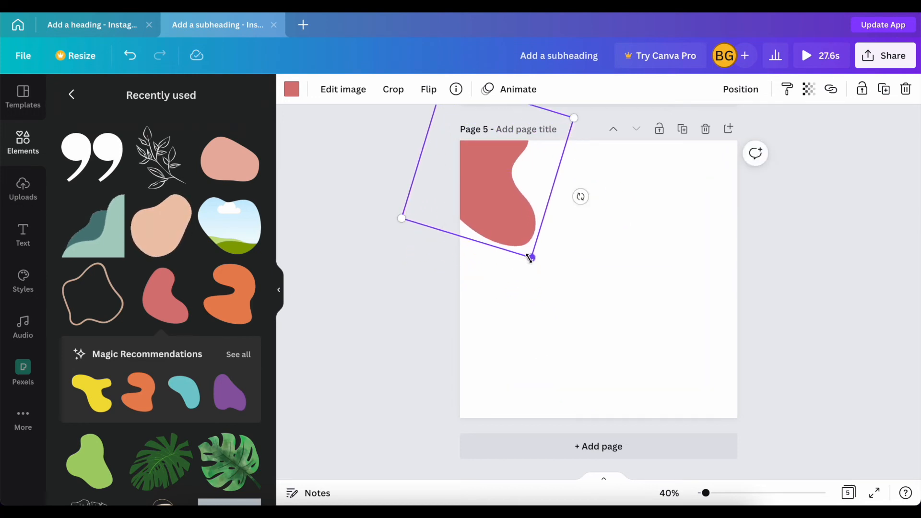
drag(530, 258, 588, 405)
drag(528, 300, 497, 253)
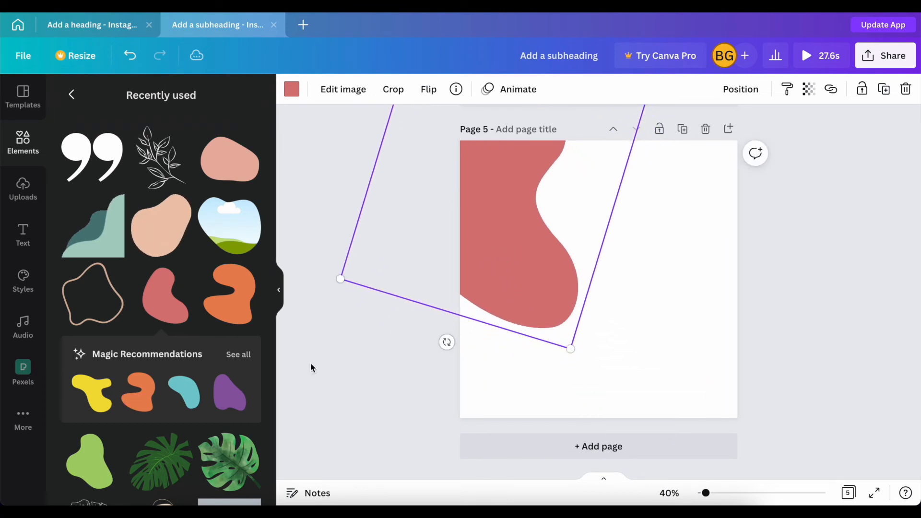
Step: Add the orange curved blob to page 5, enlarge and rotate it, and position it running off the bottom-left corner
click(234, 304)
drag(655, 340, 749, 417)
drag(660, 317, 486, 332)
drag(467, 475, 446, 327)
drag(468, 289, 508, 304)
Step: Recolor both the orange and red blobs on page 5 to the medium pink document color
click(291, 90)
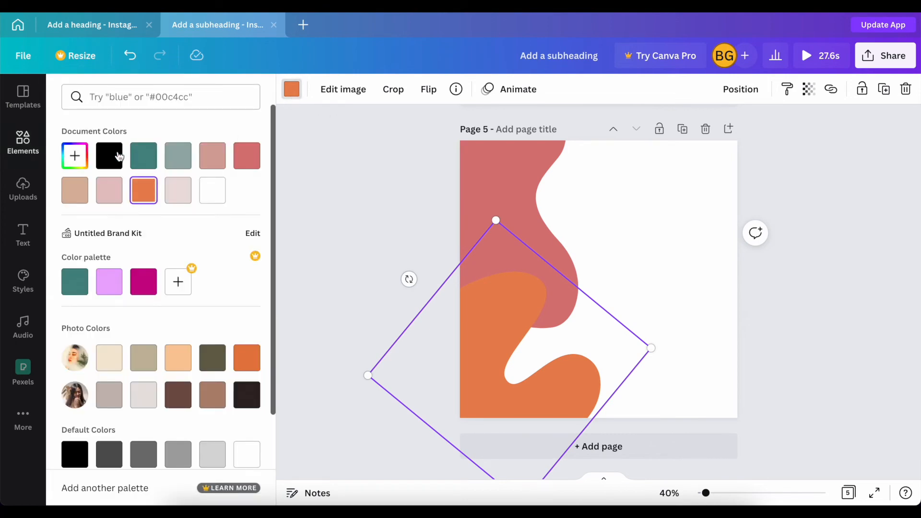
click(113, 199)
click(487, 216)
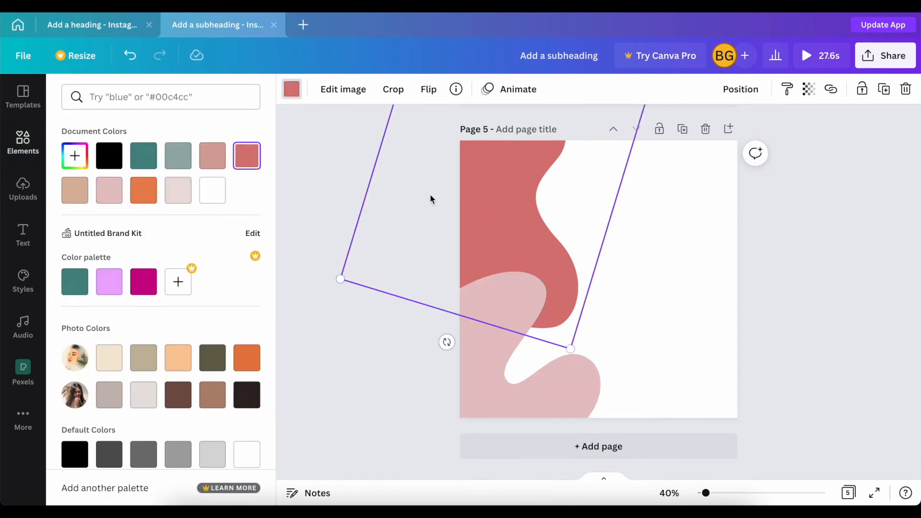
click(114, 202)
Step: Rotate the lower pink blob slightly clockwise and reposition it so its edge blends smoothly into the upper blob
click(502, 394)
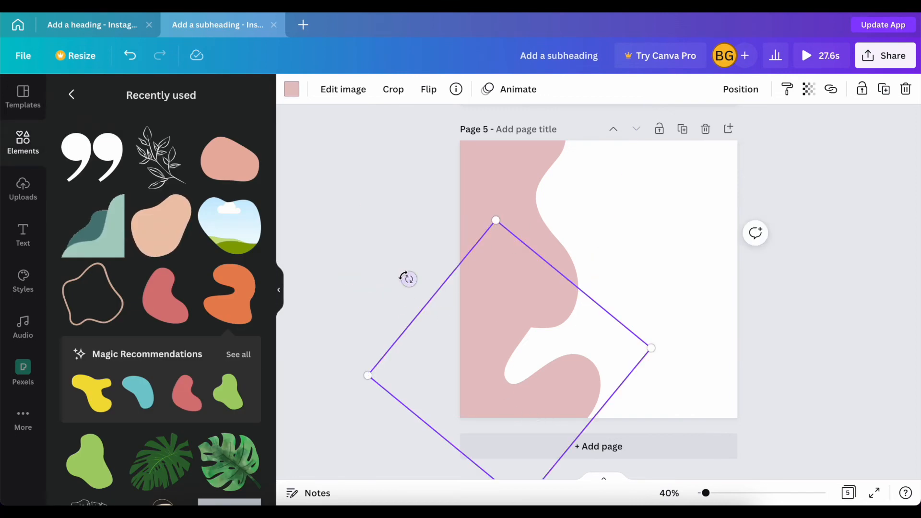
drag(405, 276, 457, 268)
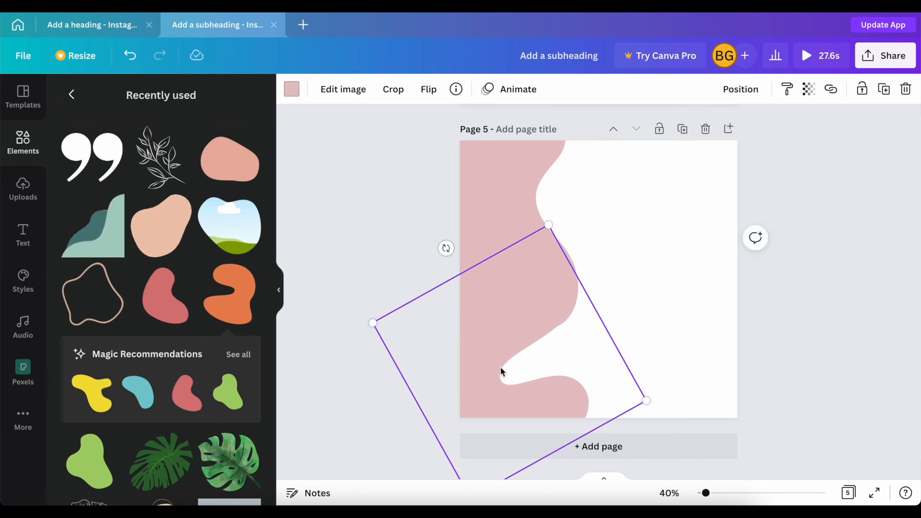
drag(494, 394, 499, 395)
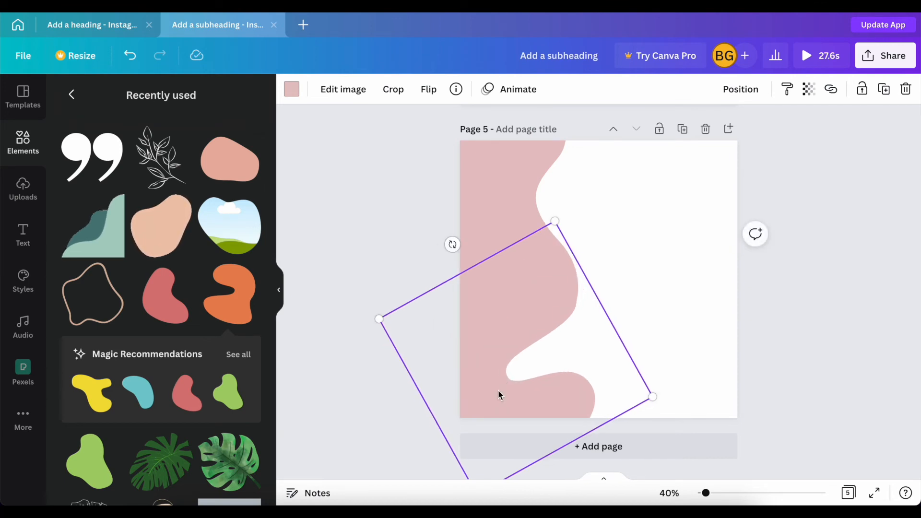
Step: Add the black leafy branch line drawing to page 5 and place it in the page's bottom-right corner
click(350, 276)
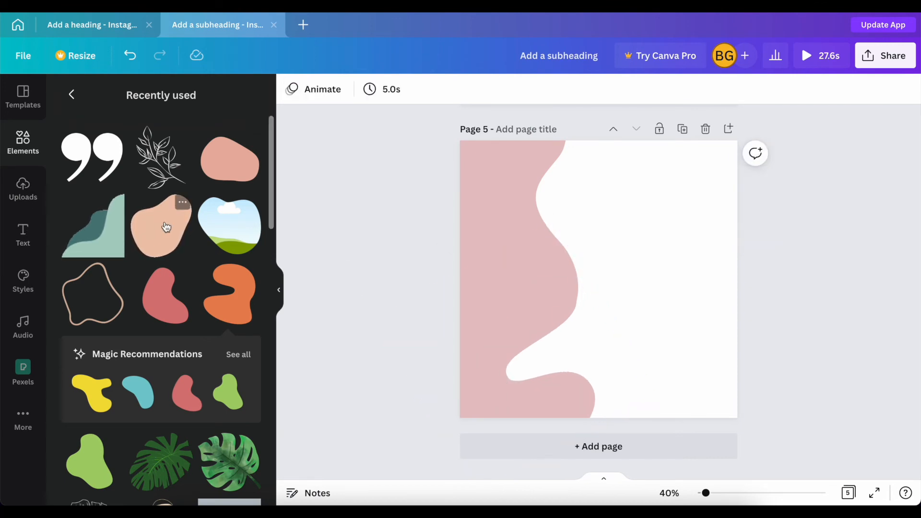
scroll(134, 273, down, 3)
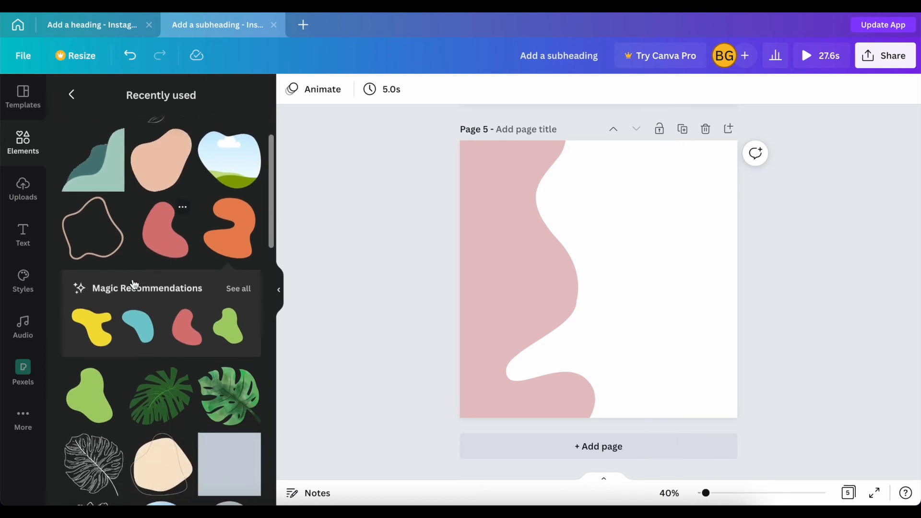
scroll(135, 283, up, 3)
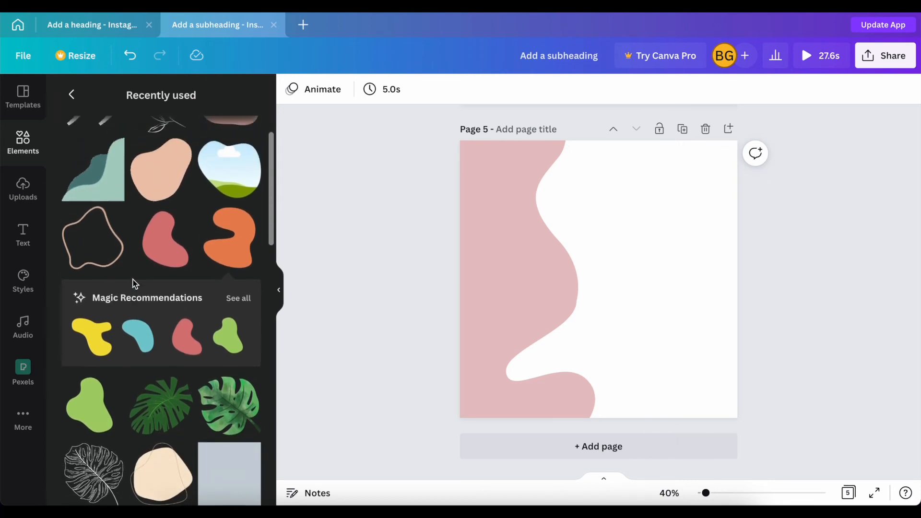
click(156, 170)
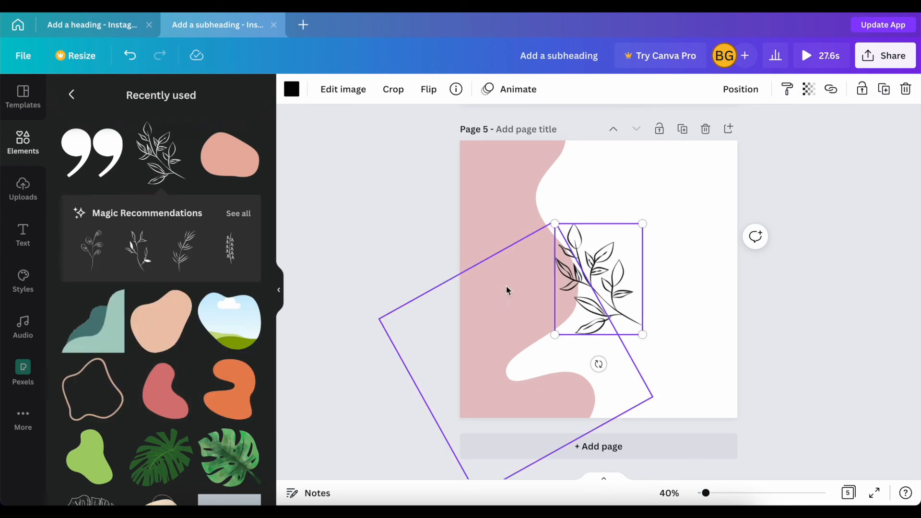
drag(606, 272, 687, 353)
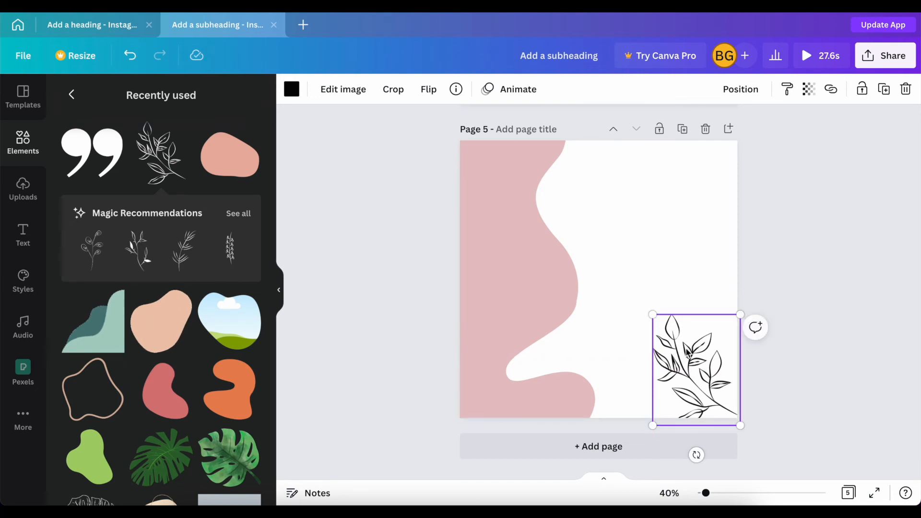
Step: Add the tan wavy outline shape to page 5, enlarge it, and run it off the page's top-left corner over the pink blob
click(101, 391)
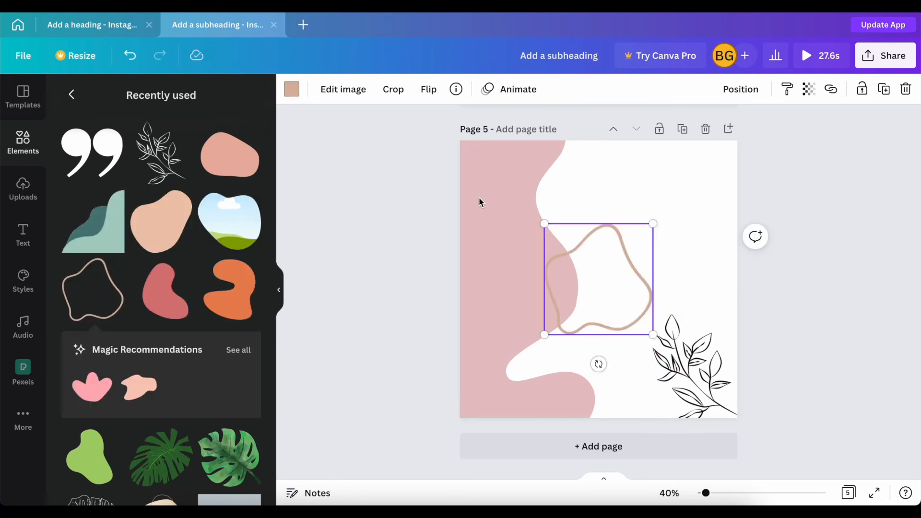
drag(544, 224, 473, 53)
drag(615, 233, 538, 179)
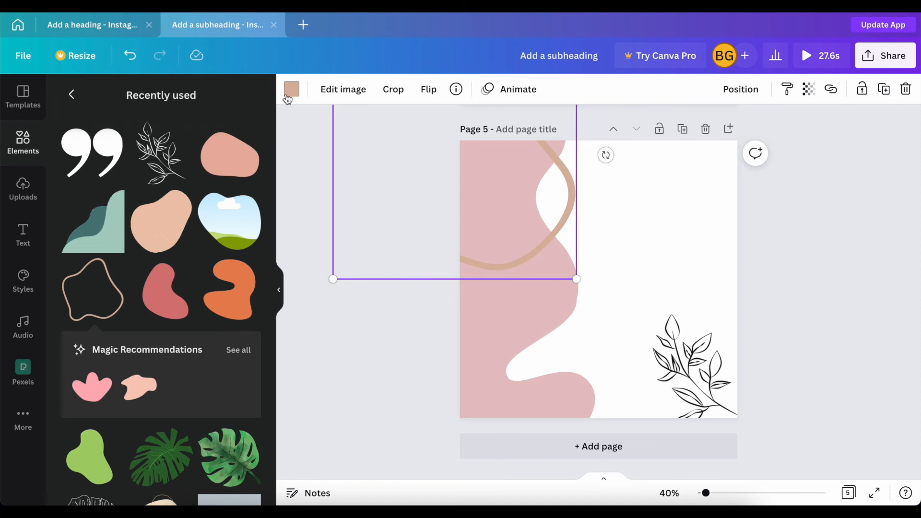
click(291, 89)
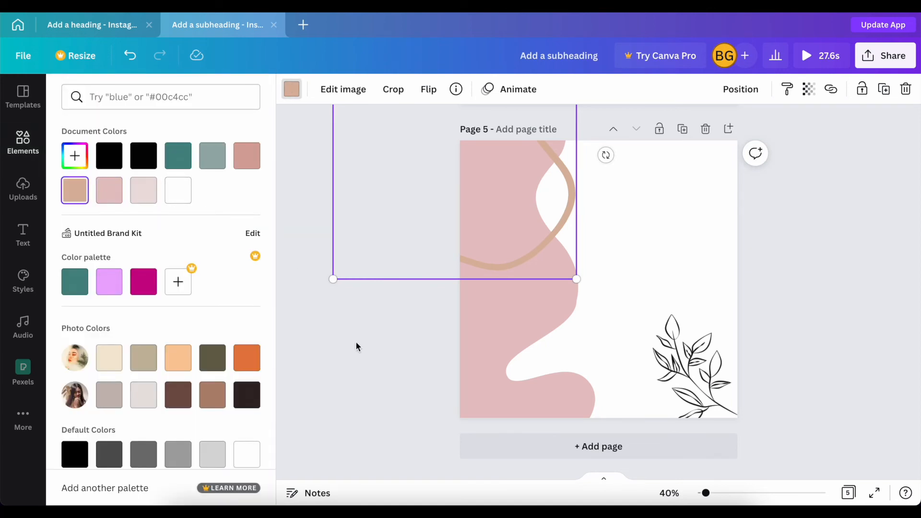
click(42, 162)
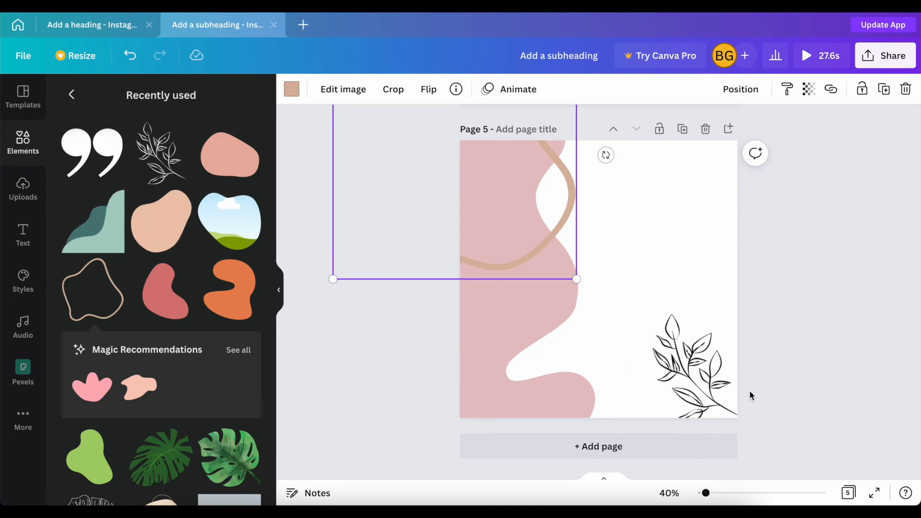
Step: Shift the leafy branch slightly past the page's bottom-right corner and recolor it to the grayish green document color
click(727, 393)
drag(691, 353, 702, 358)
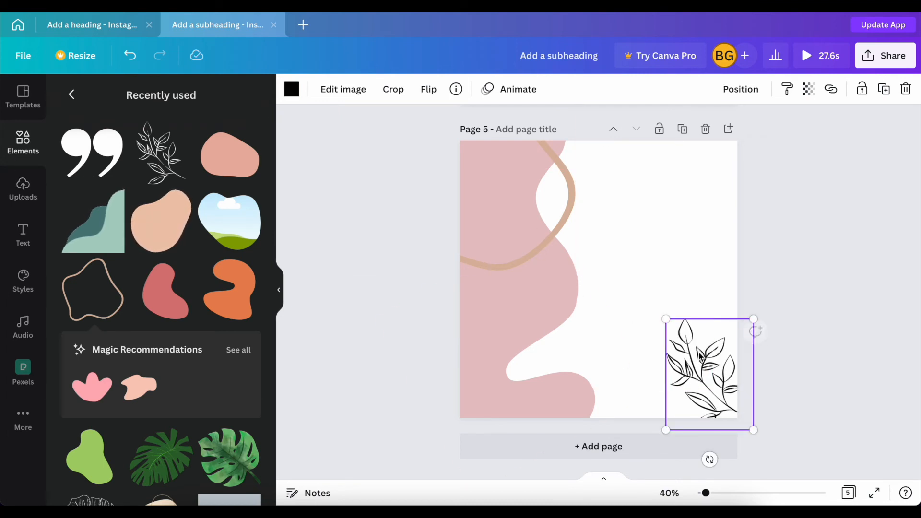
click(290, 91)
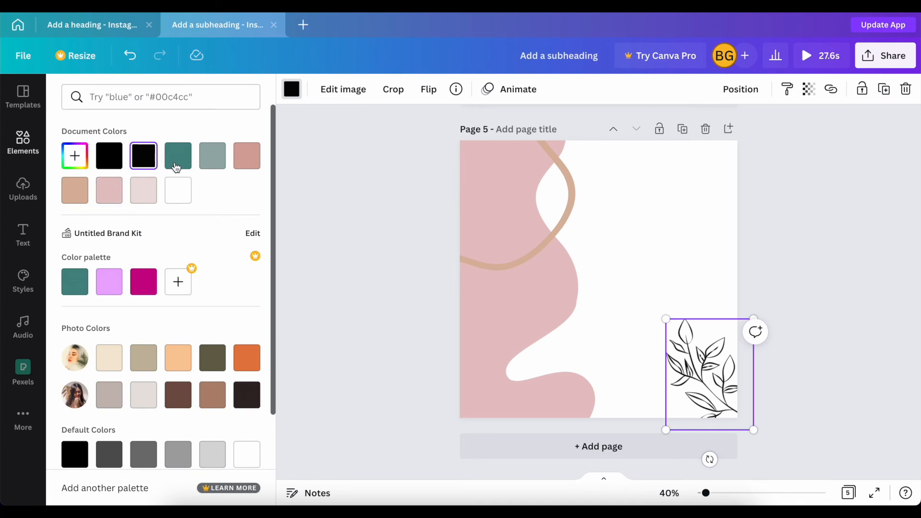
click(208, 161)
click(418, 310)
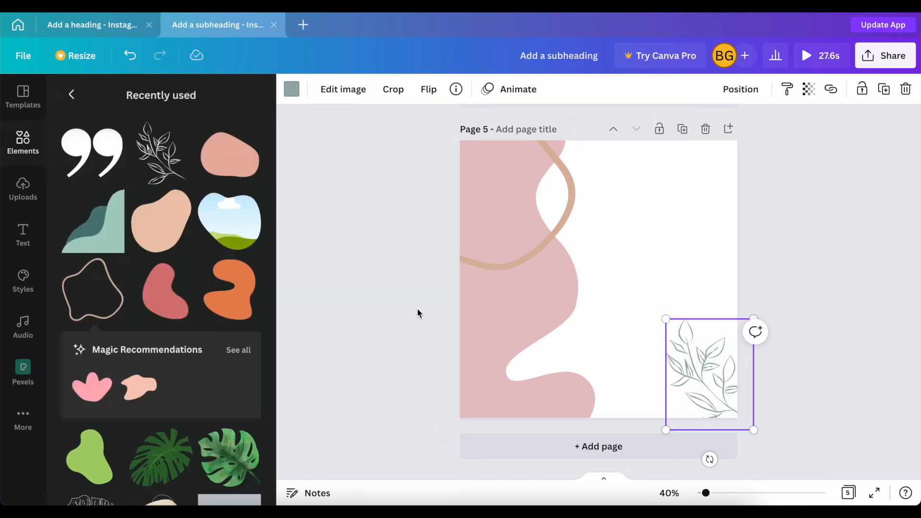
Step: Browse the full frames collection and add the plain square photo frame to page 5
click(28, 157)
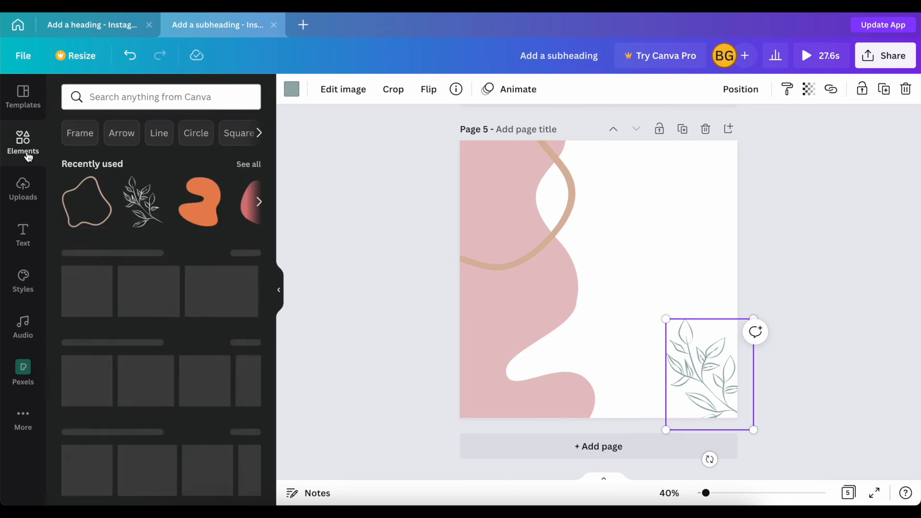
scroll(139, 372, down, 3)
scroll(137, 372, down, 10)
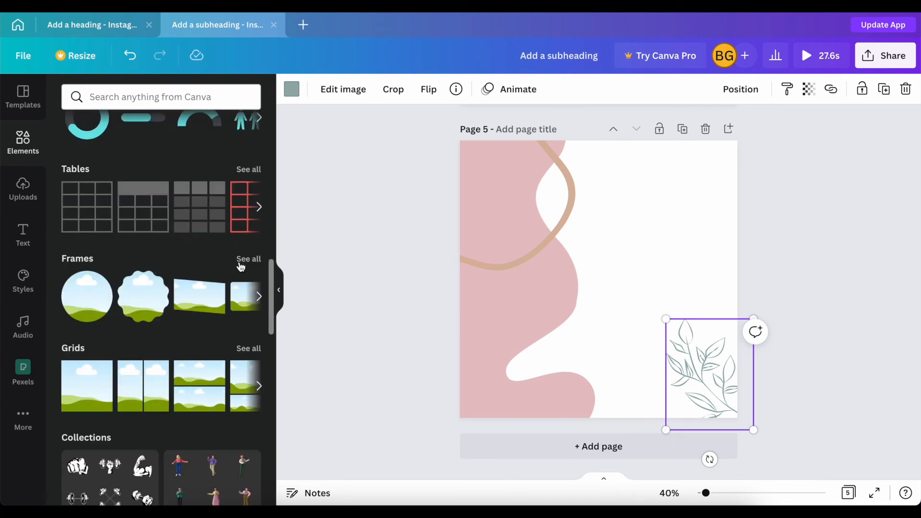
click(241, 263)
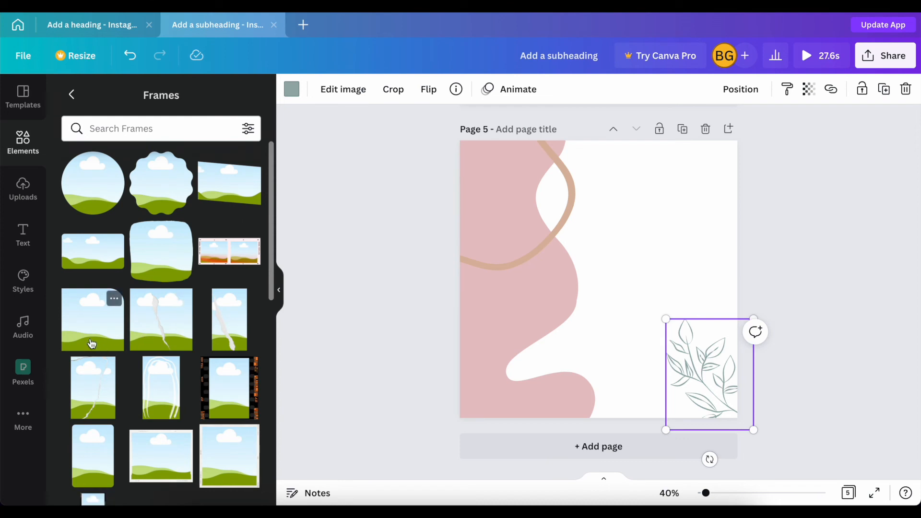
scroll(91, 343, down, 5)
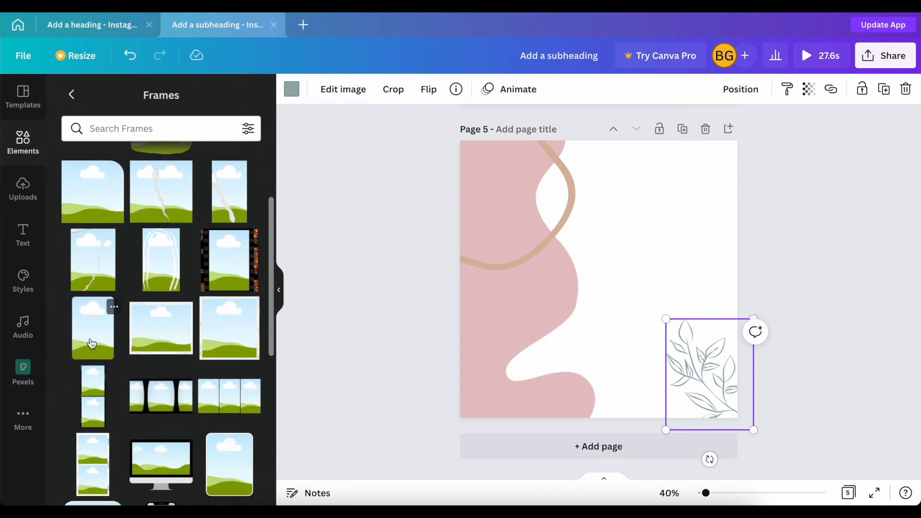
scroll(91, 343, down, 4)
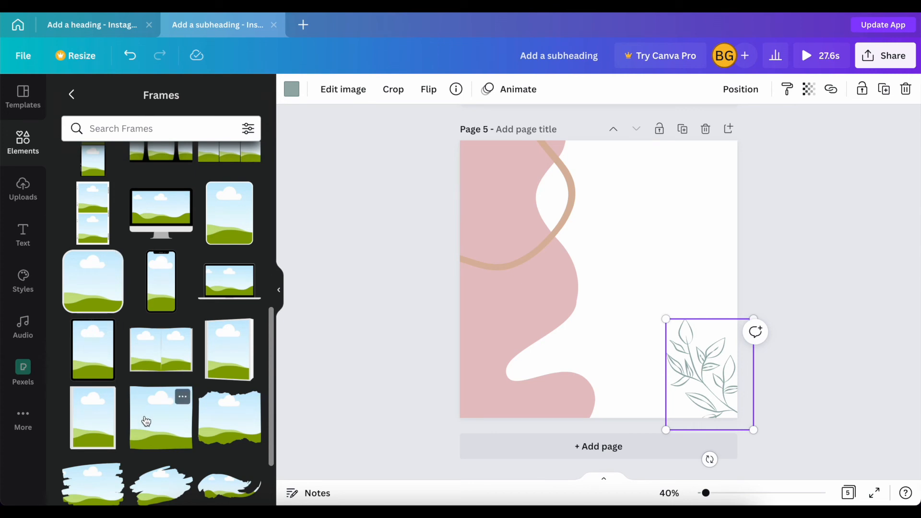
scroll(160, 304, up, 7)
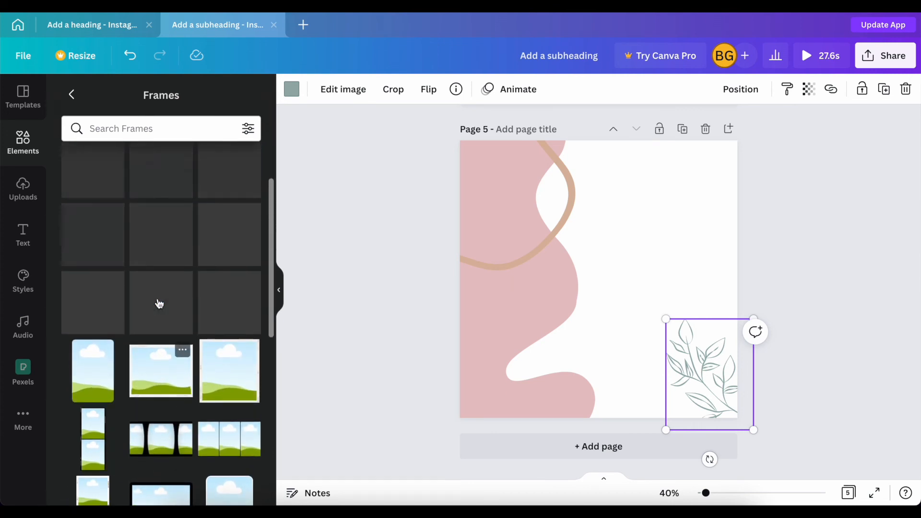
scroll(162, 307, down, 1)
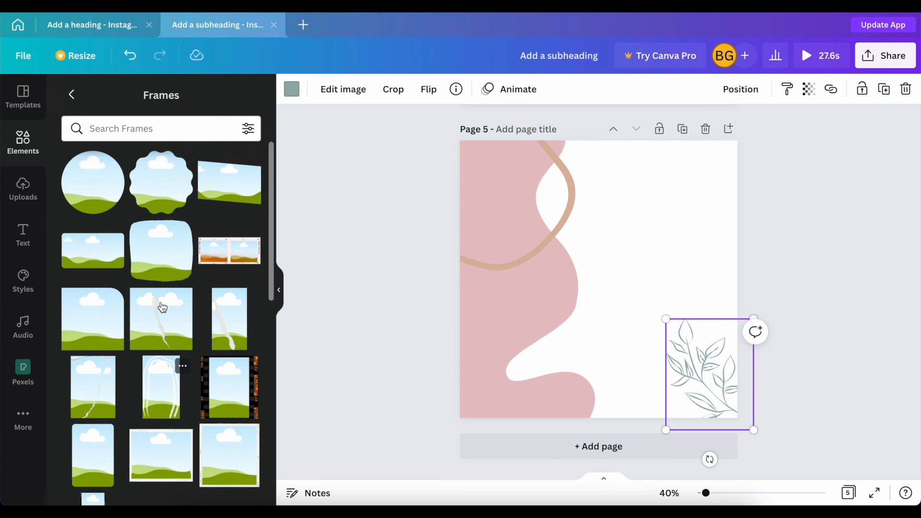
scroll(162, 307, down, 7)
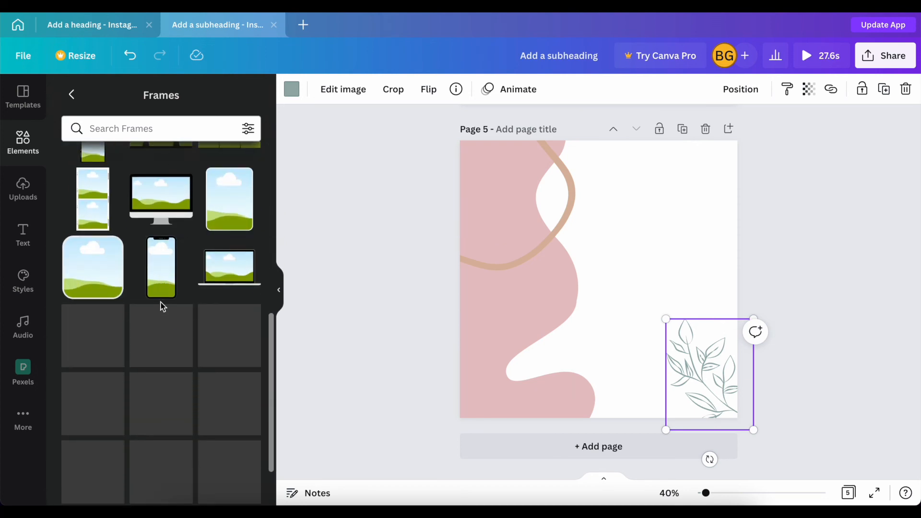
scroll(162, 307, down, 1)
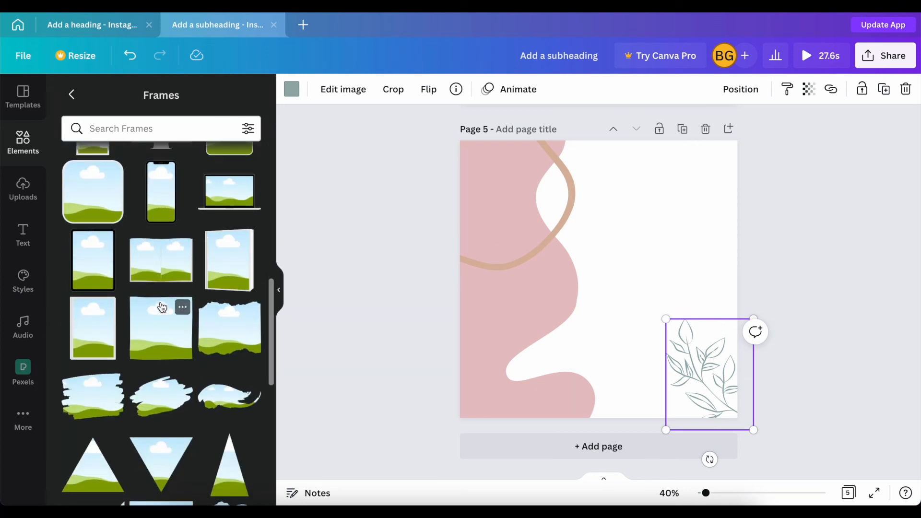
scroll(162, 307, down, 5)
click(160, 313)
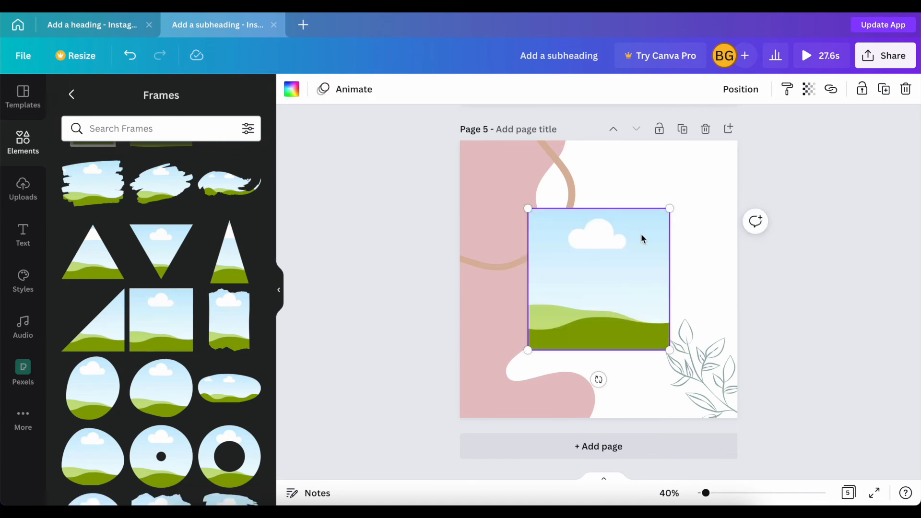
Step: Enlarge the square frame to cover most of page 5 and center it horizontally, slightly below the page's middle
drag(667, 350, 720, 400)
drag(648, 318, 625, 305)
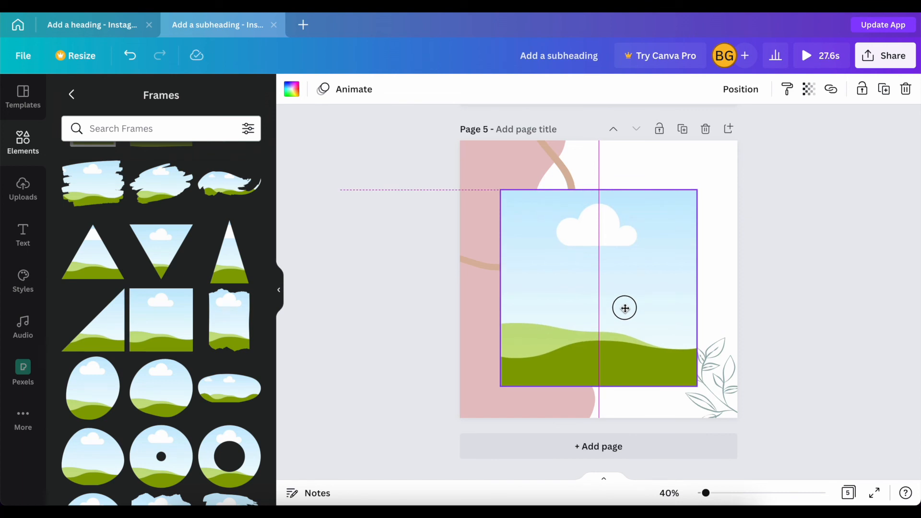
drag(625, 308, 625, 308)
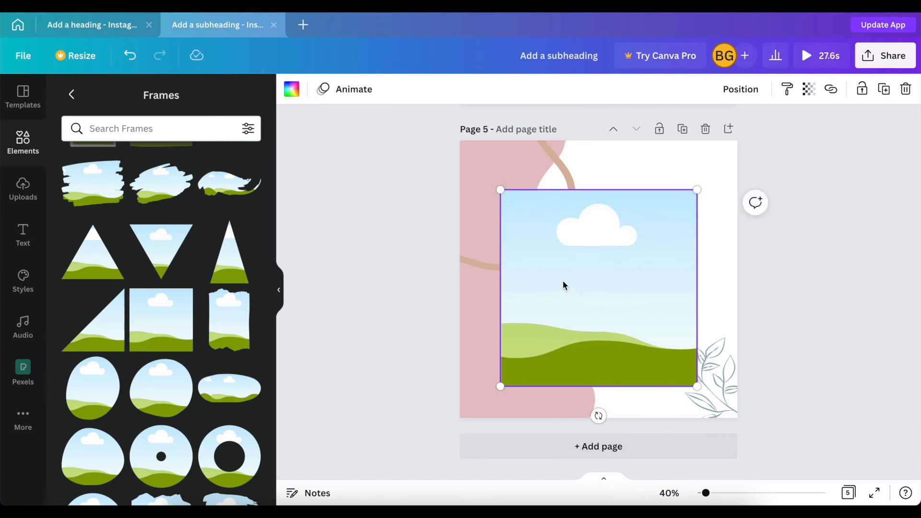
Step: Add the thin rounded outline shape to page 5, enlarge it, and run it off the page's upper left edge
click(32, 137)
scroll(181, 272, down, 2)
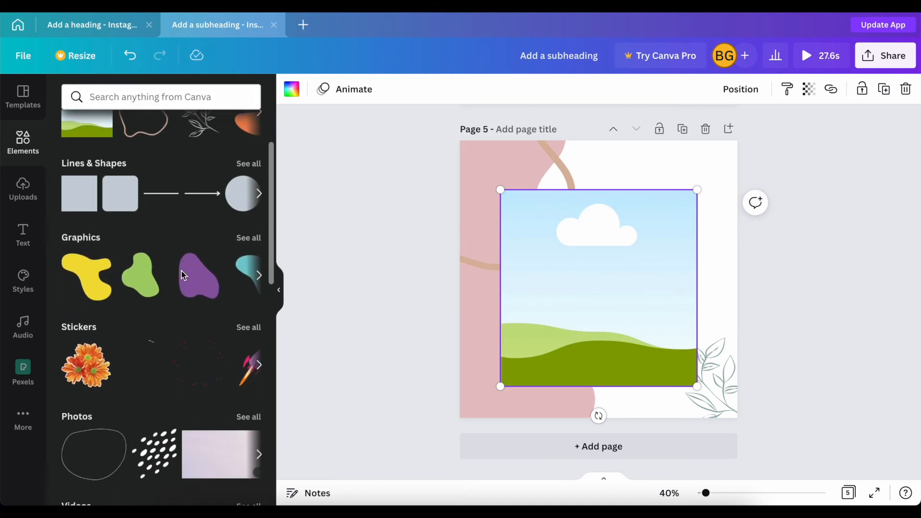
scroll(181, 272, down, 3)
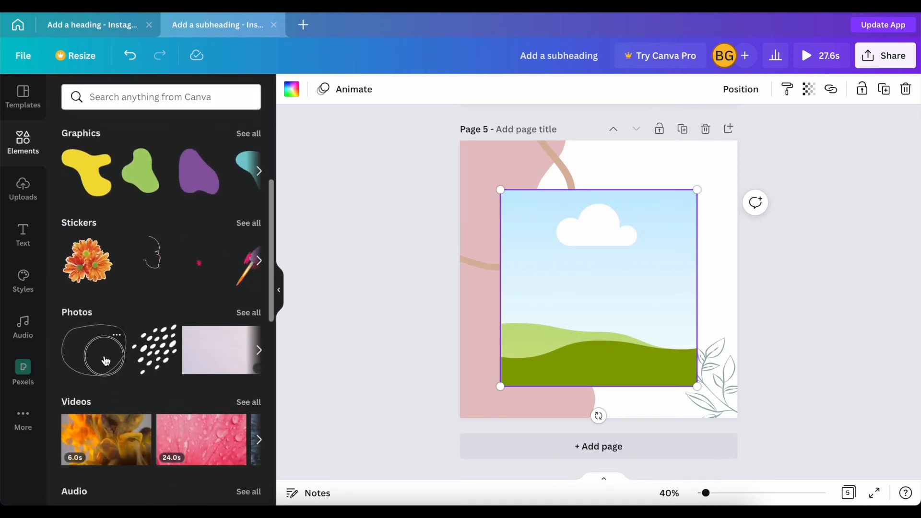
click(105, 360)
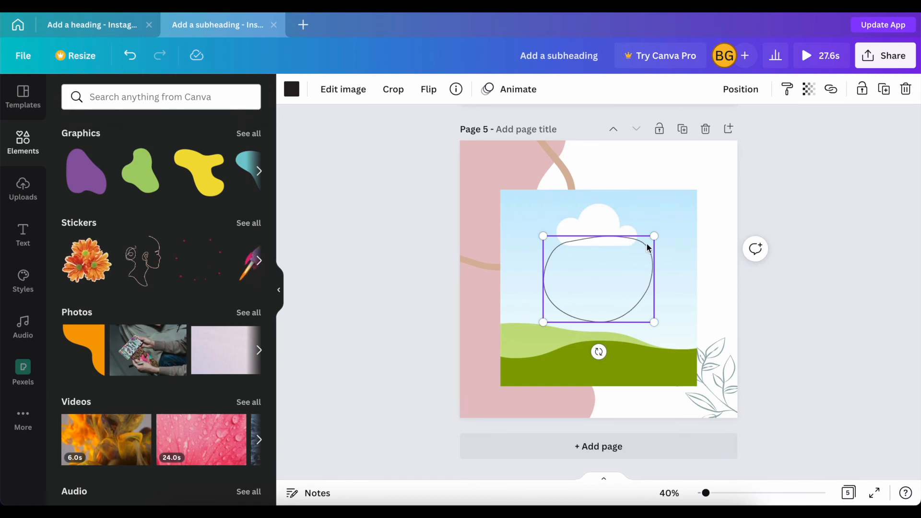
drag(654, 235, 690, 208)
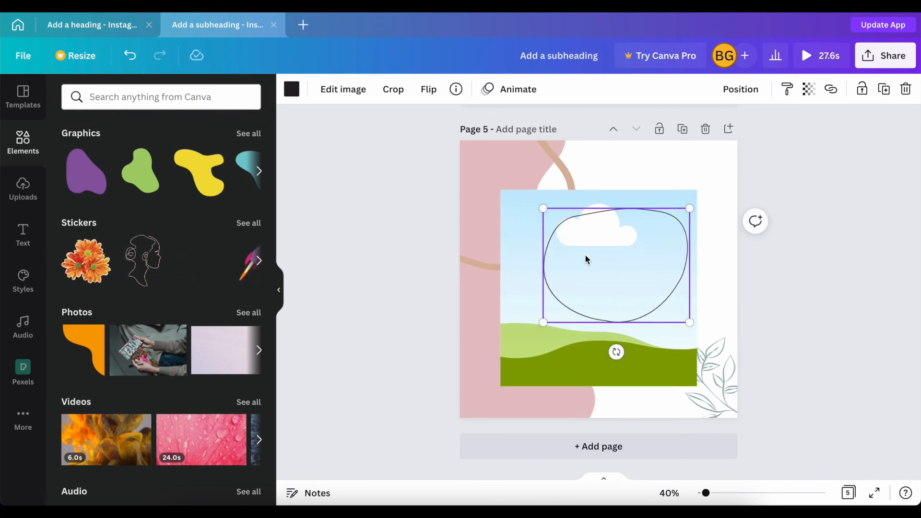
drag(544, 209, 475, 154)
drag(593, 278, 470, 272)
Step: Recolor the thin rounded outline to the lightest pink document color
click(293, 94)
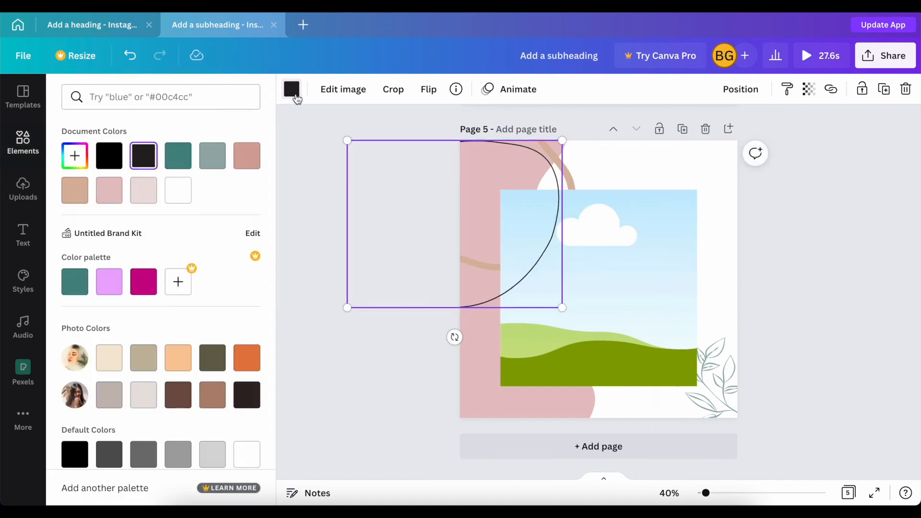
click(143, 194)
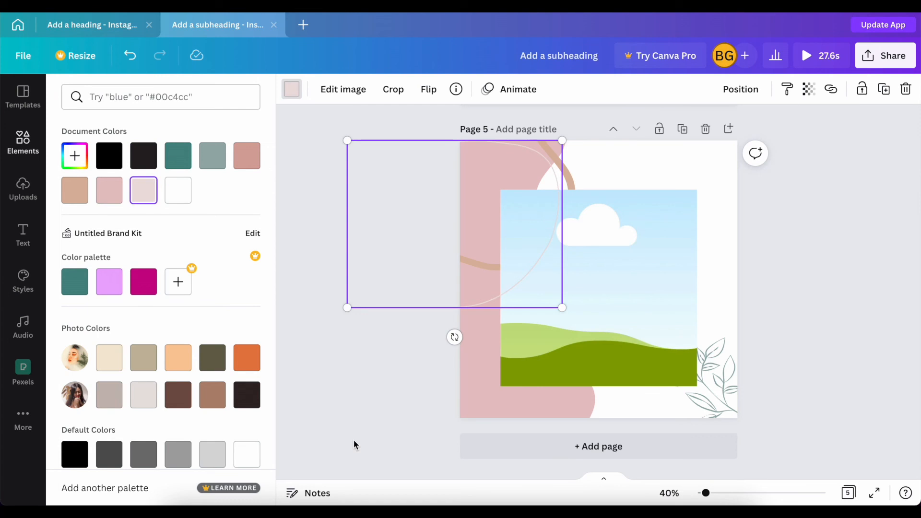
click(350, 419)
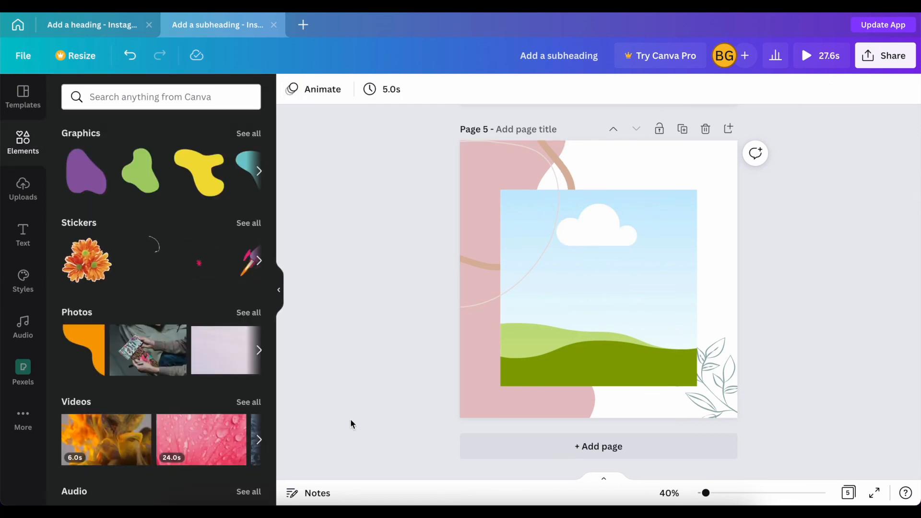
Step: Rotate the thin pink outline clockwise and move it up over the tan wavy line in page 5's top-left corner
click(469, 304)
drag(453, 341, 359, 284)
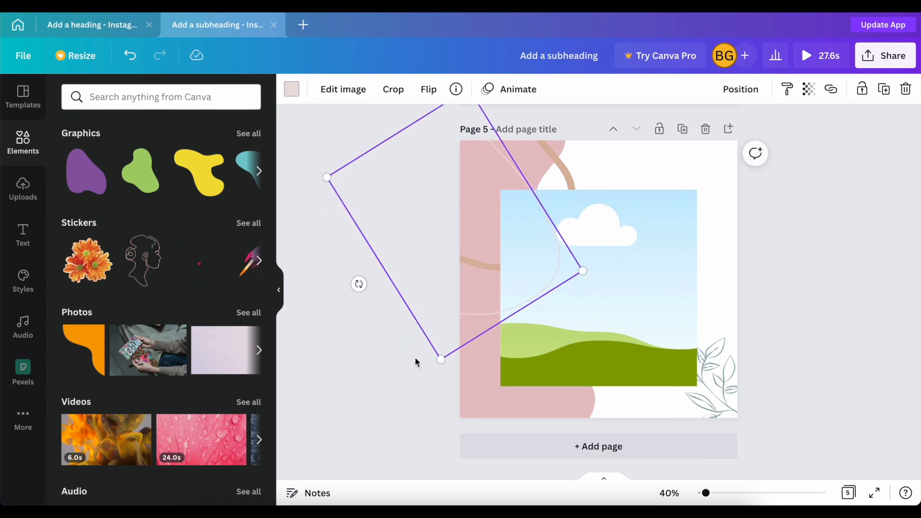
drag(435, 275, 451, 241)
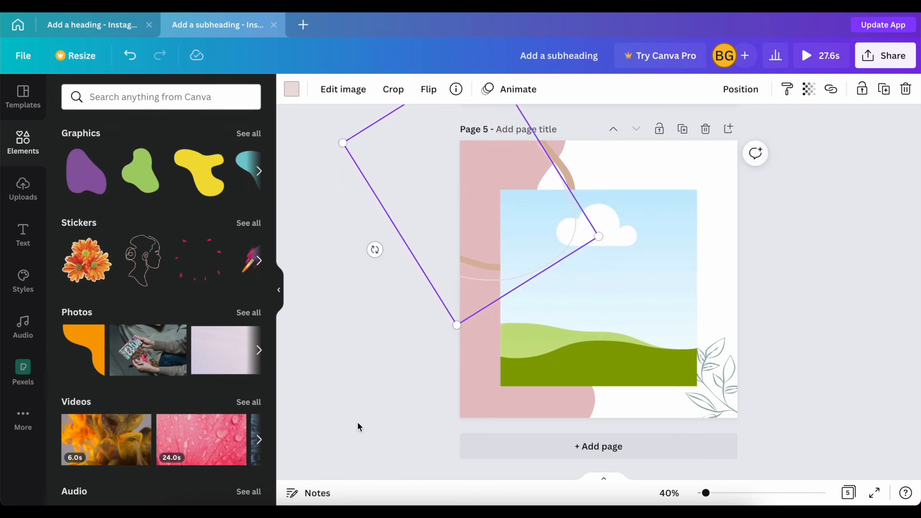
click(376, 410)
Step: Add the heading "LIVE" in The Seasons Light font to page 5's top-right corner, just above the photo frame
click(23, 234)
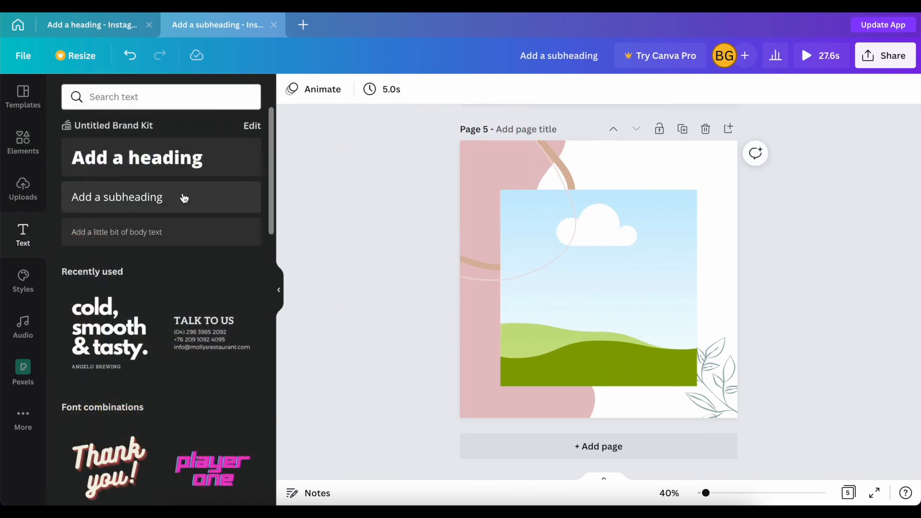
click(175, 161)
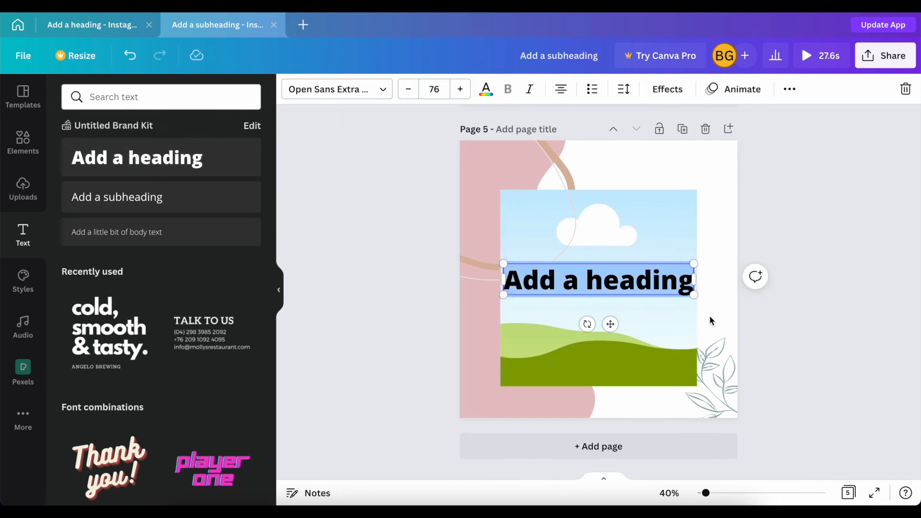
key(BackSpace)
text(LIVE)
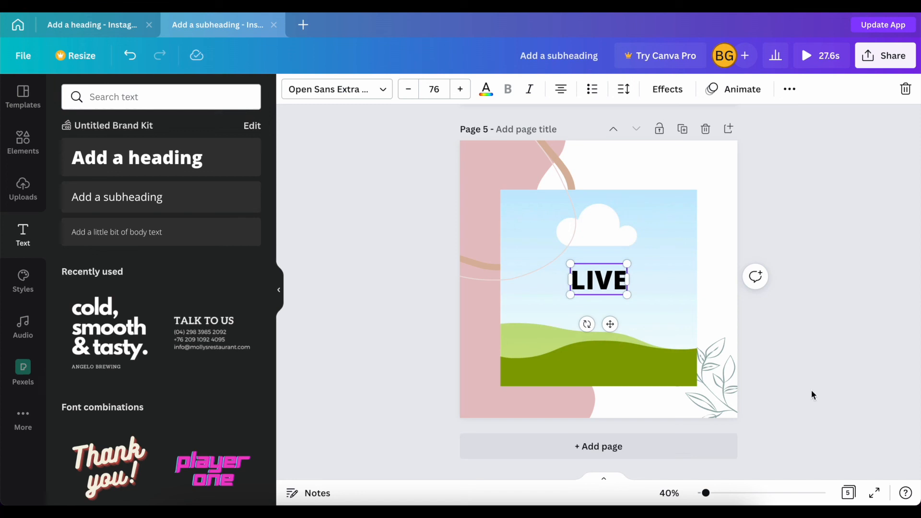
click(369, 99)
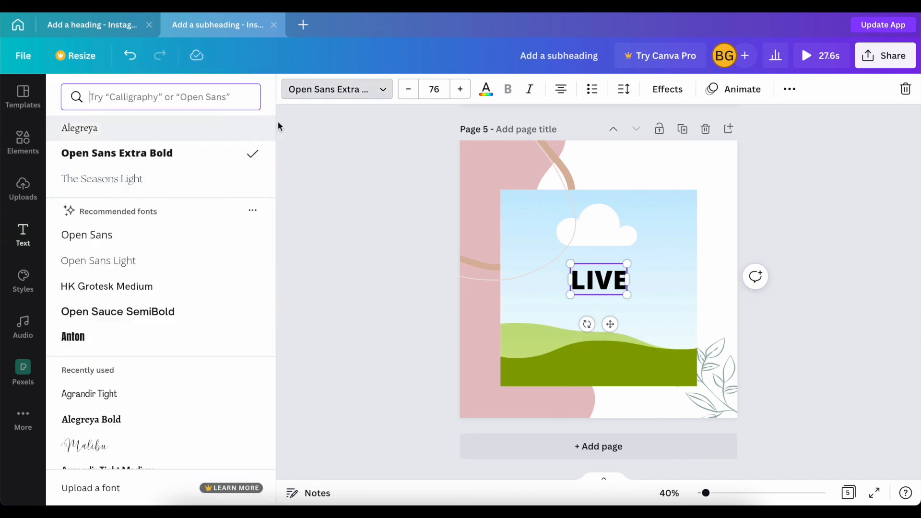
click(135, 180)
drag(610, 324, 695, 223)
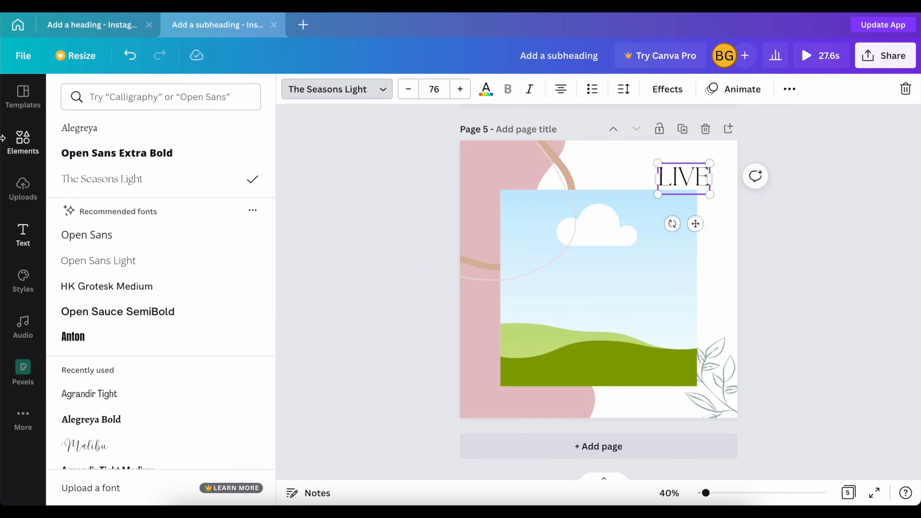
Step: Add a second heading reading "Life" directly below "LIVE" and set its font to Malibu
click(42, 239)
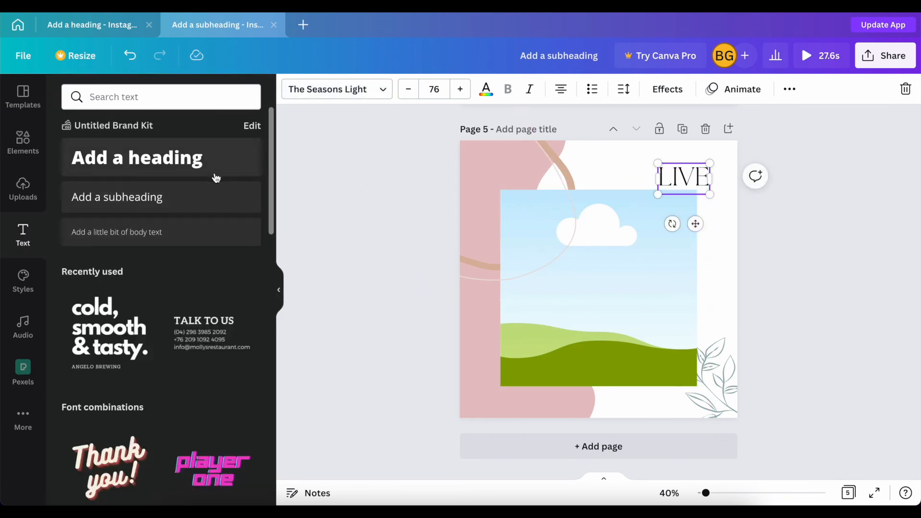
click(191, 162)
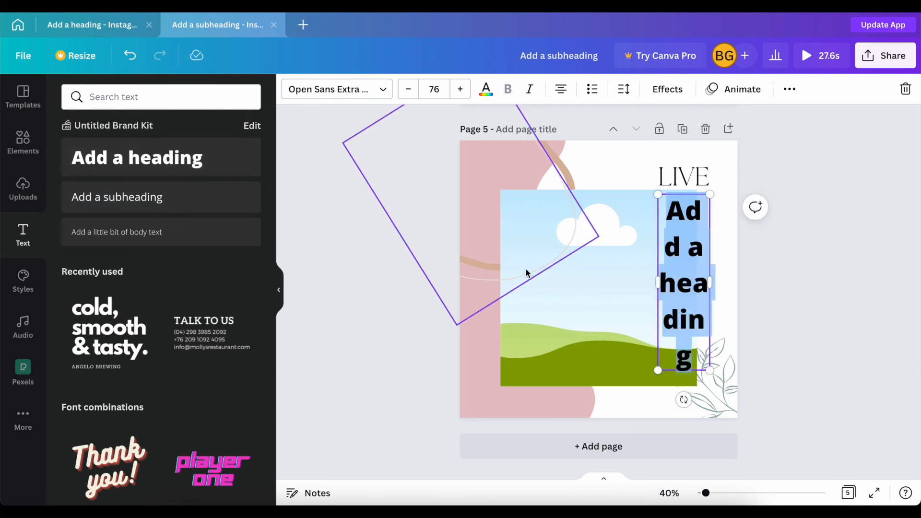
drag(656, 286, 597, 284)
text(Life)
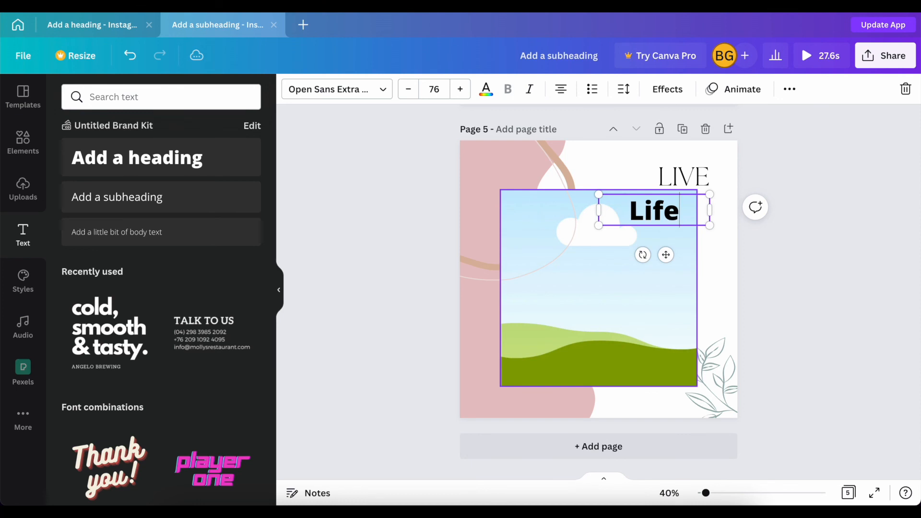
click(336, 90)
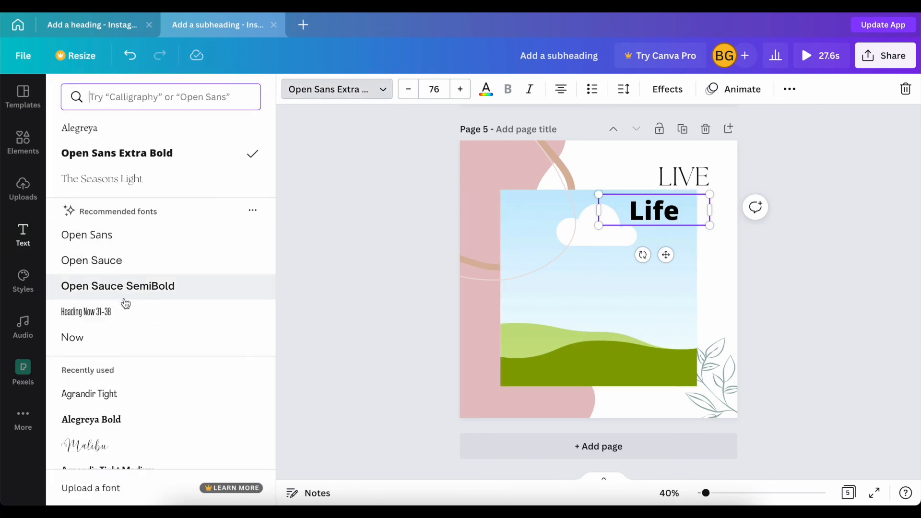
scroll(106, 335, down, 2)
click(94, 360)
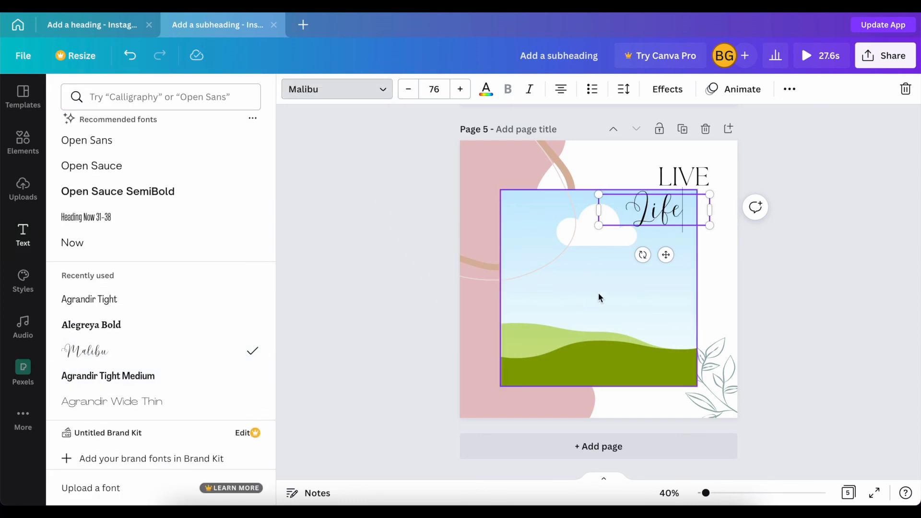
Step: Shrink the "Life" text to size 59.4 and offset it to the right, tucked closely under "LIVE" over the frame's upper right corner
drag(666, 255, 691, 251)
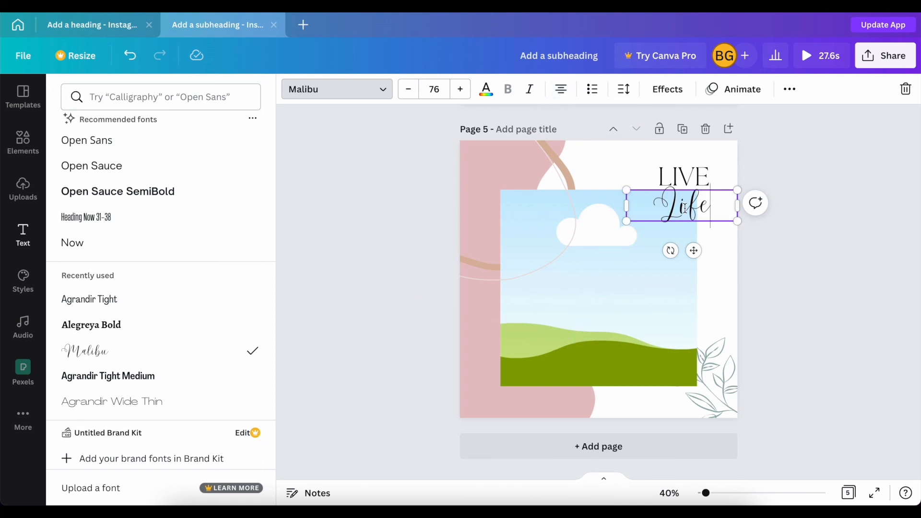
drag(694, 251, 712, 253)
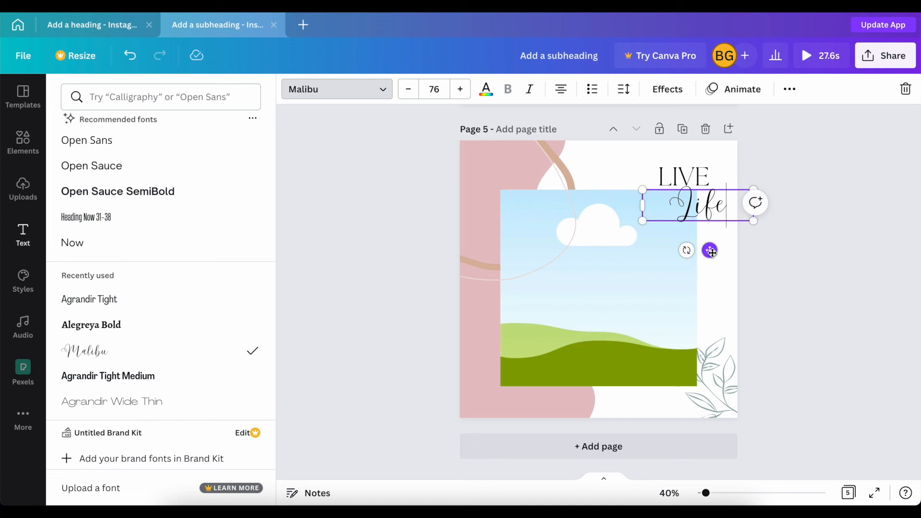
drag(753, 221, 710, 239)
Step: Recolor "LIVE" to the darkest default gray and "Life" to the dusty rose document color
click(676, 177)
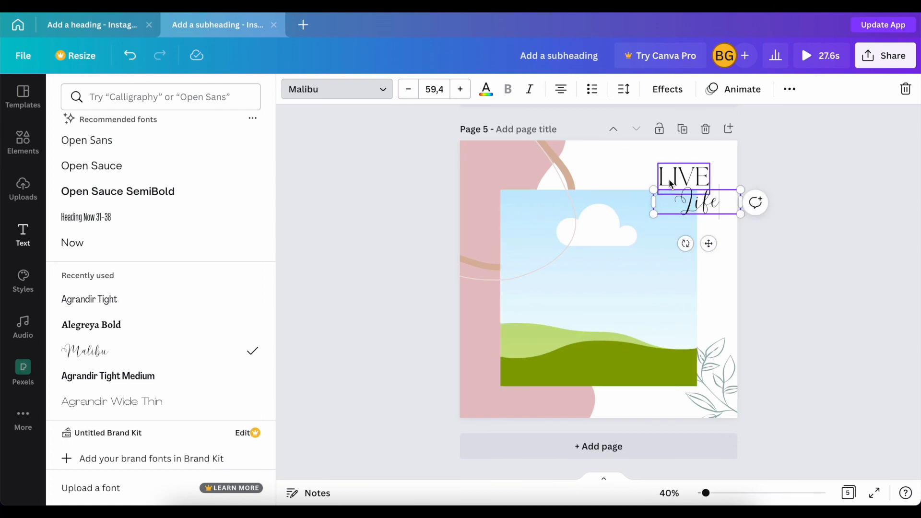
click(487, 91)
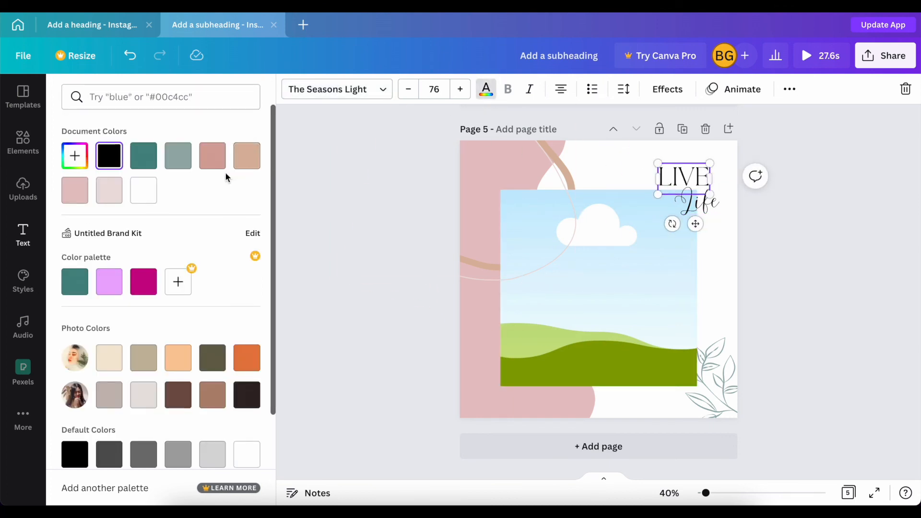
click(111, 453)
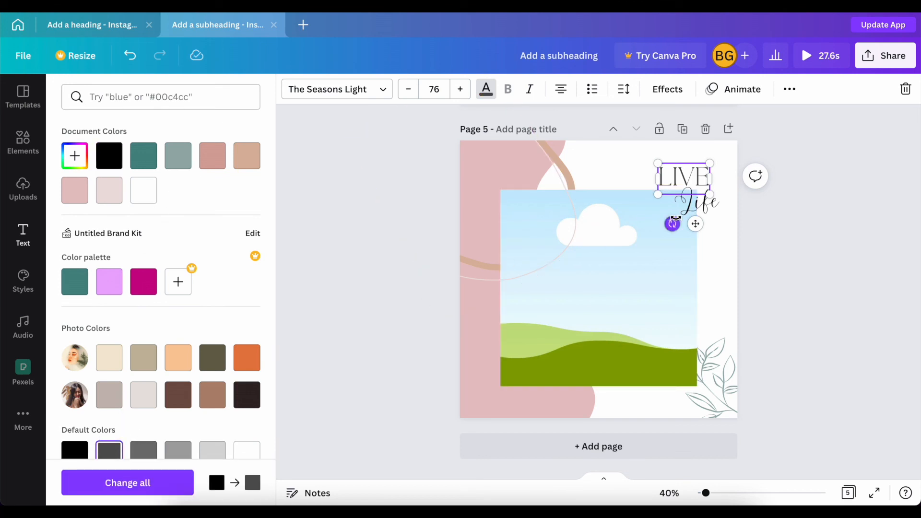
click(697, 206)
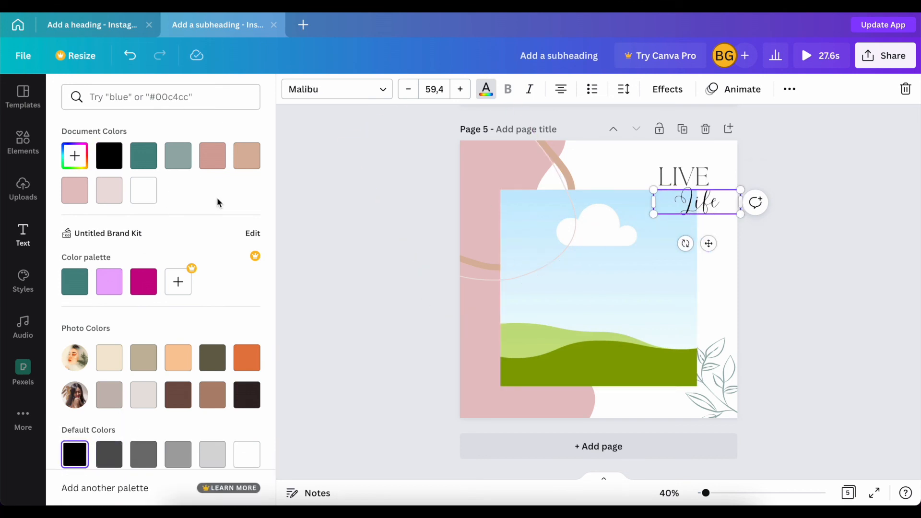
click(216, 165)
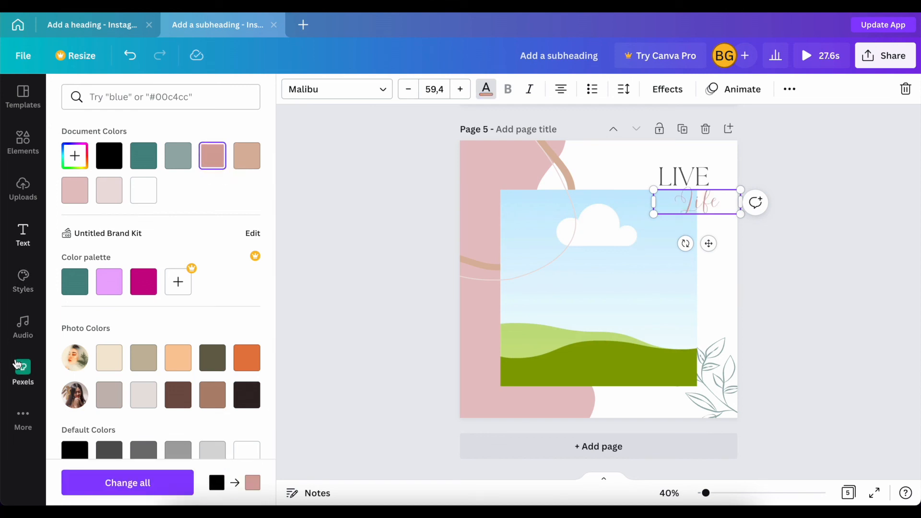
Step: Fill page 5's frame with the Pexels beauty photo of a woman in profile under pink and purple light
click(18, 366)
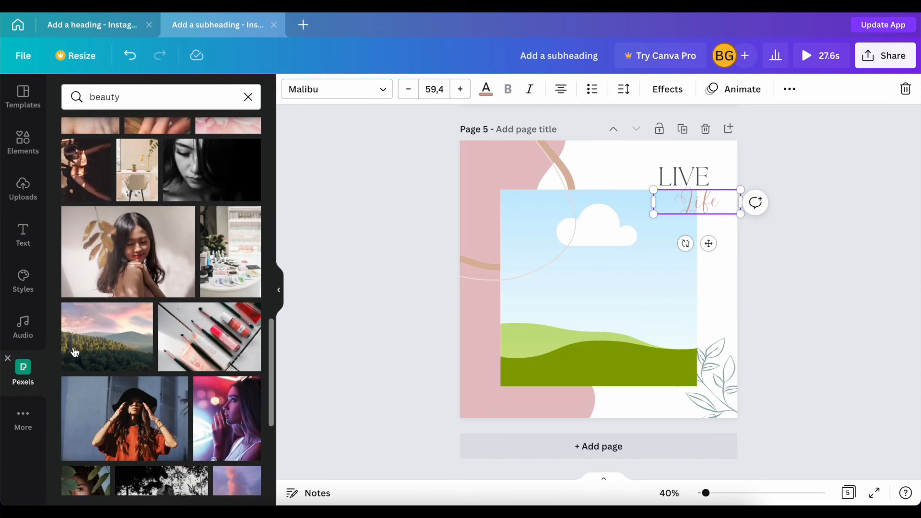
scroll(120, 369, down, 3)
drag(228, 283, 532, 333)
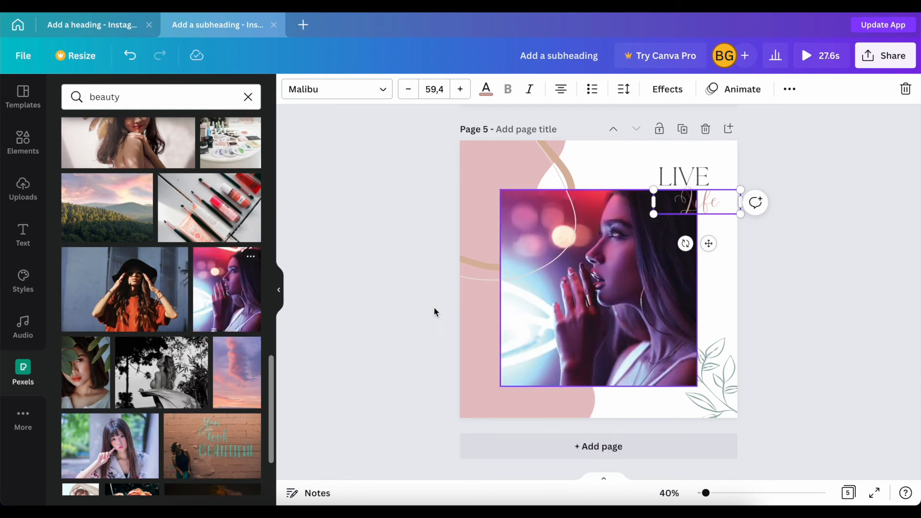
click(353, 295)
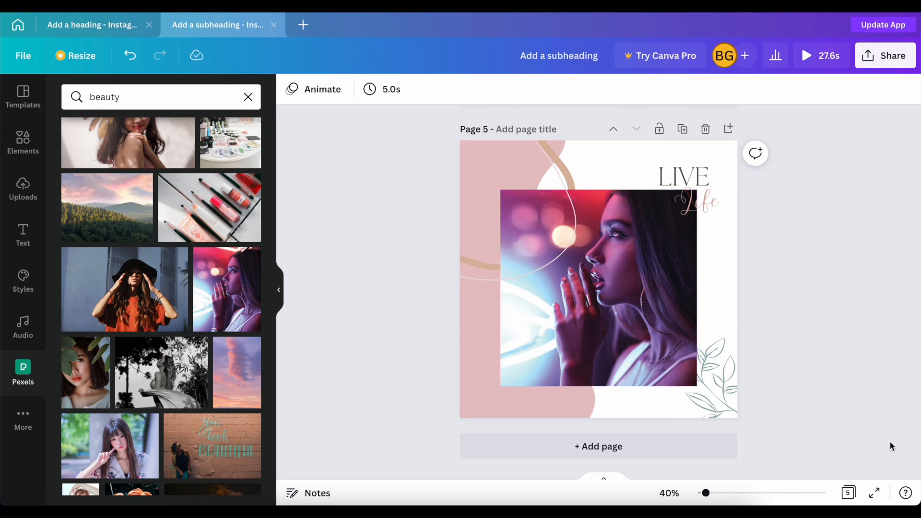
Step: Show all pages of the design together in the grid overview
click(849, 494)
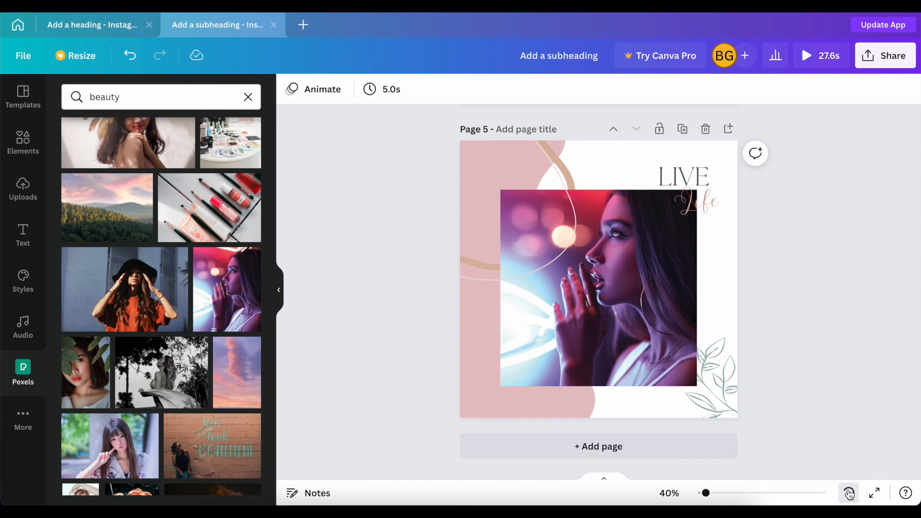